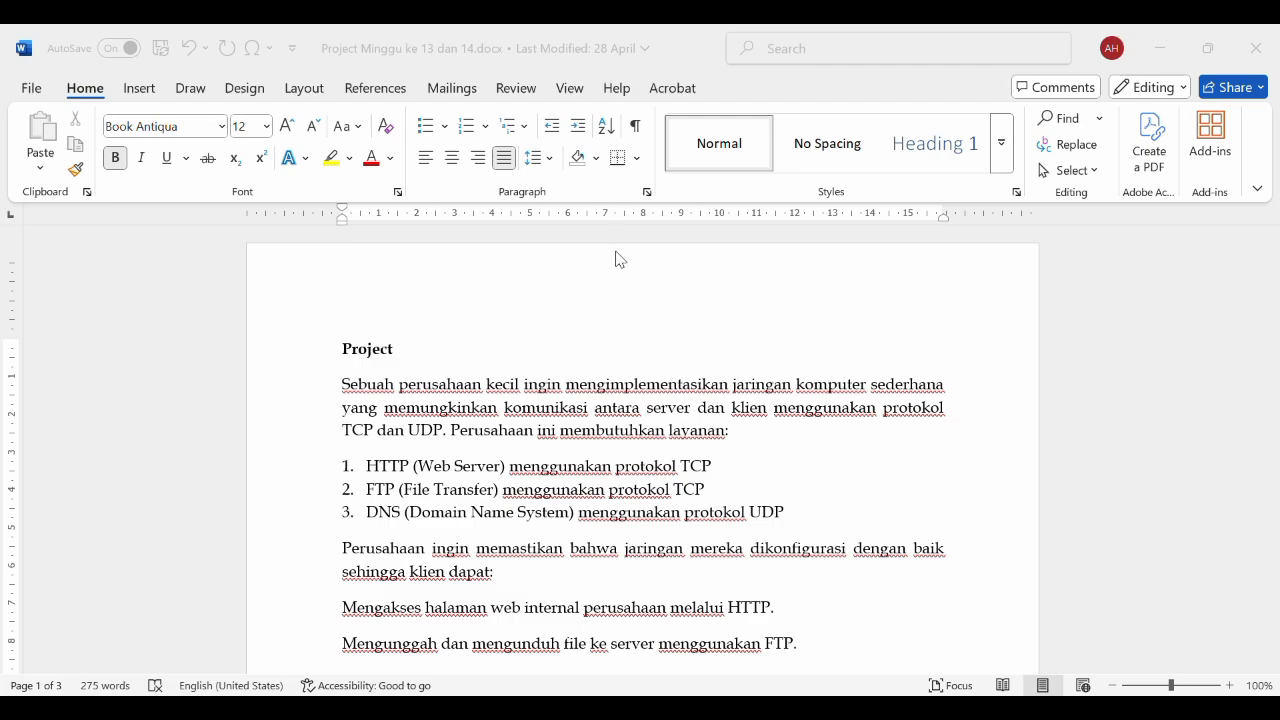
- Read the project scenario in the document, covering the required HTTP, FTP and DNS services and what the clients must access
scroll(627, 320, down, 2)
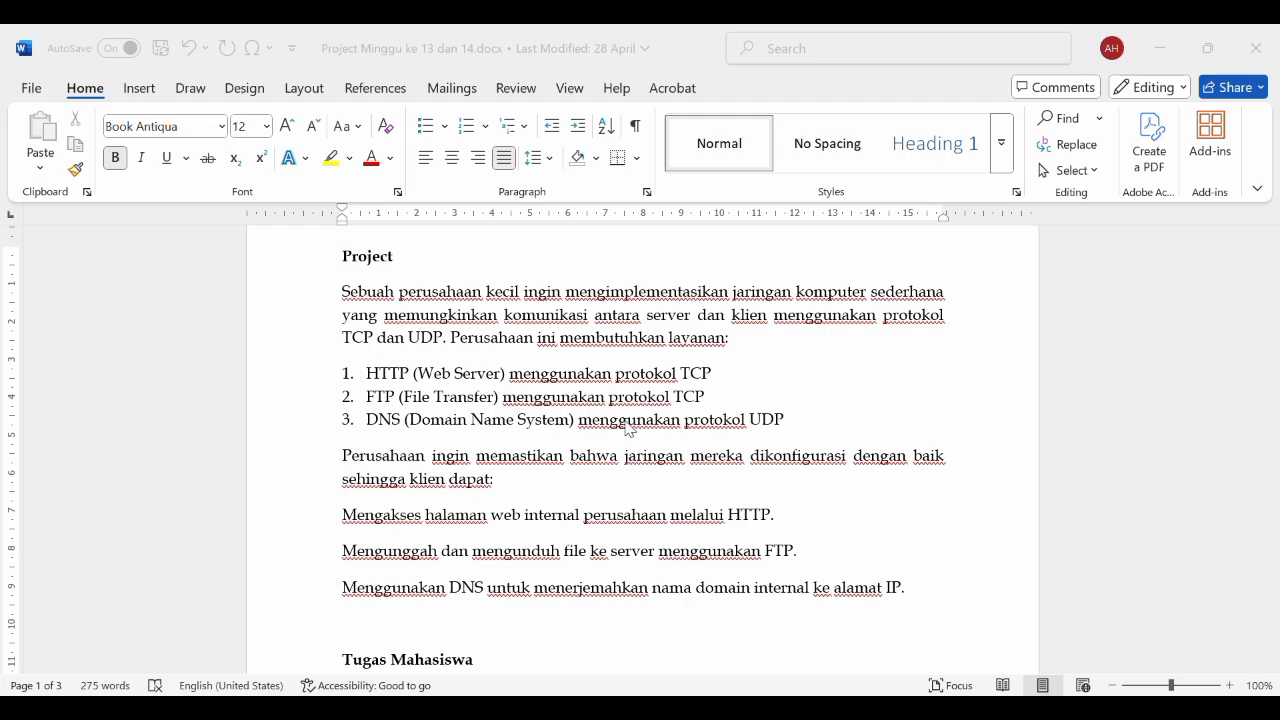
scroll(750, 434, down, 1)
scroll(750, 434, down, 2)
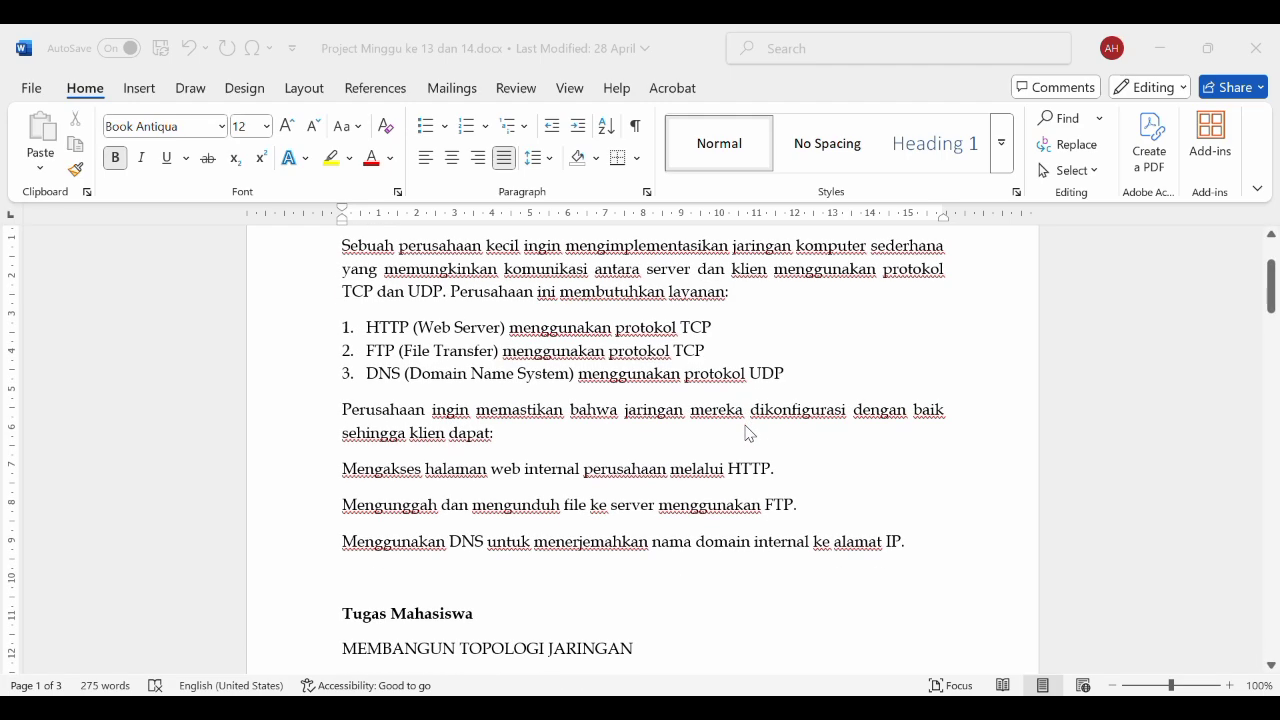
scroll(750, 434, down, 1)
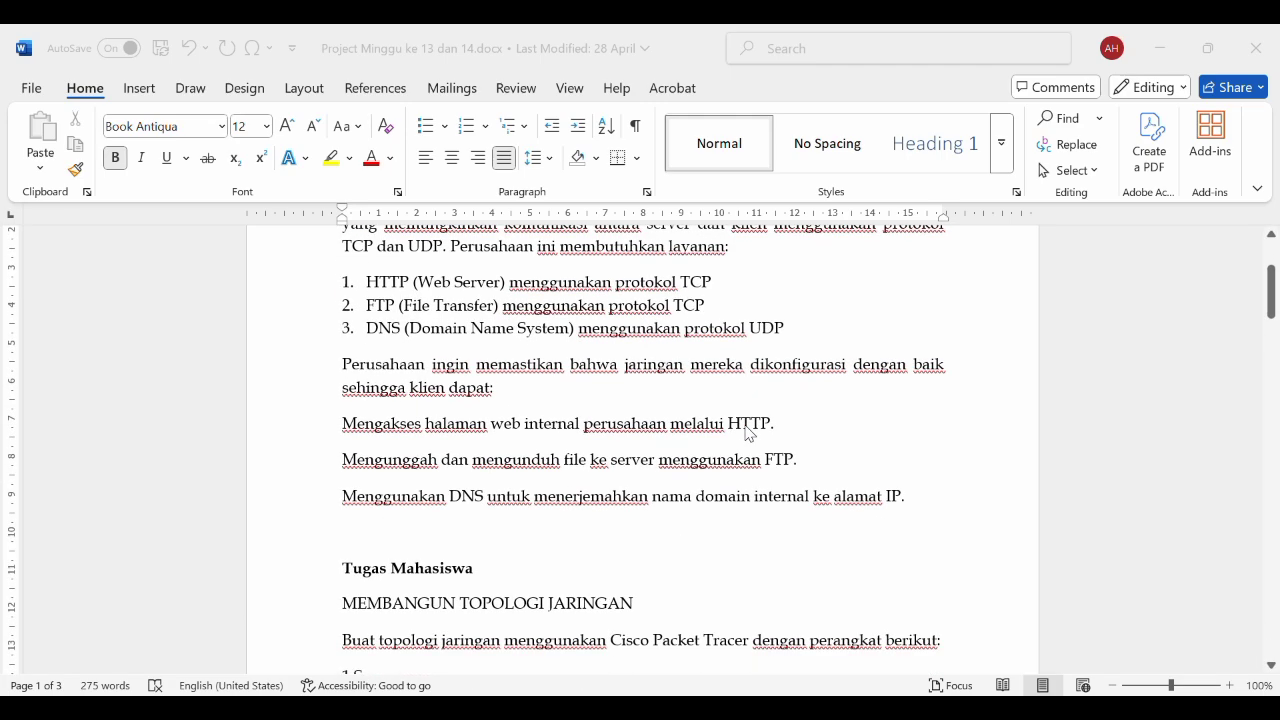
scroll(750, 434, down, 2)
scroll(750, 434, down, 1)
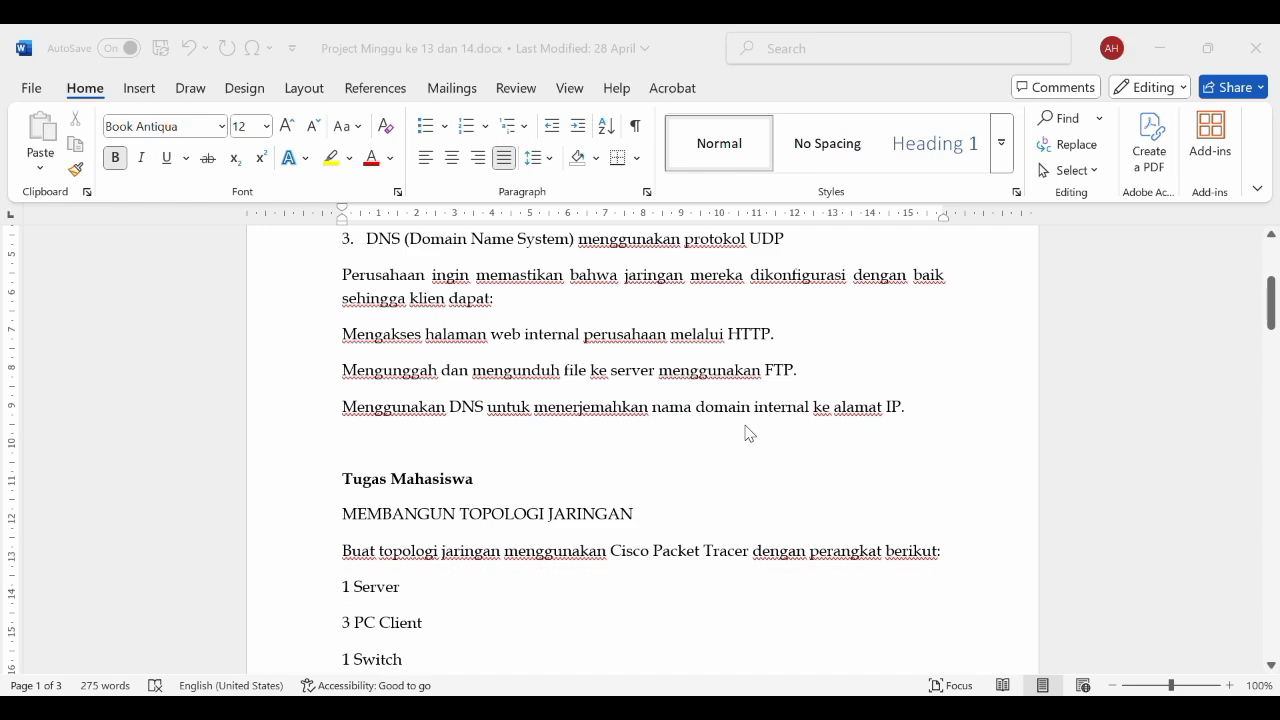
scroll(750, 434, down, 1)
scroll(750, 434, down, 2)
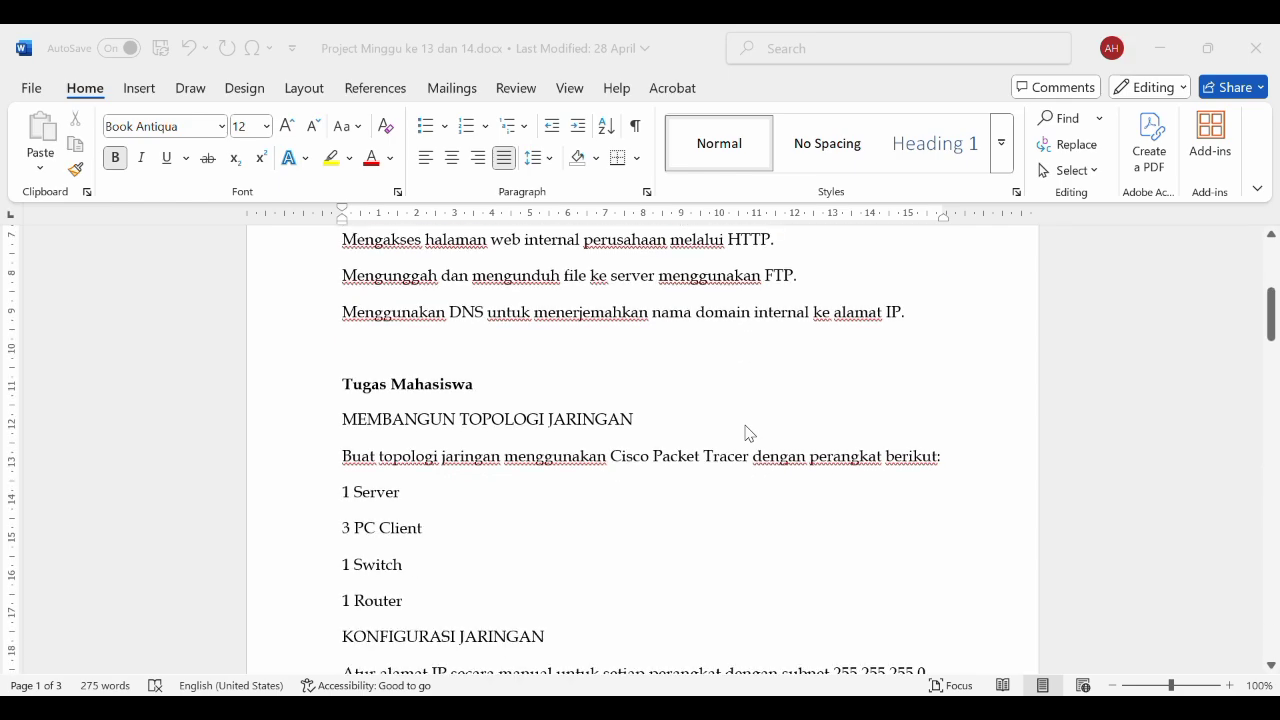
- Read the student tasks in the document: topology devices, IP addressing table, service implementation and the TCP versus UDP simulation
scroll(750, 434, down, 1)
scroll(750, 434, down, 2)
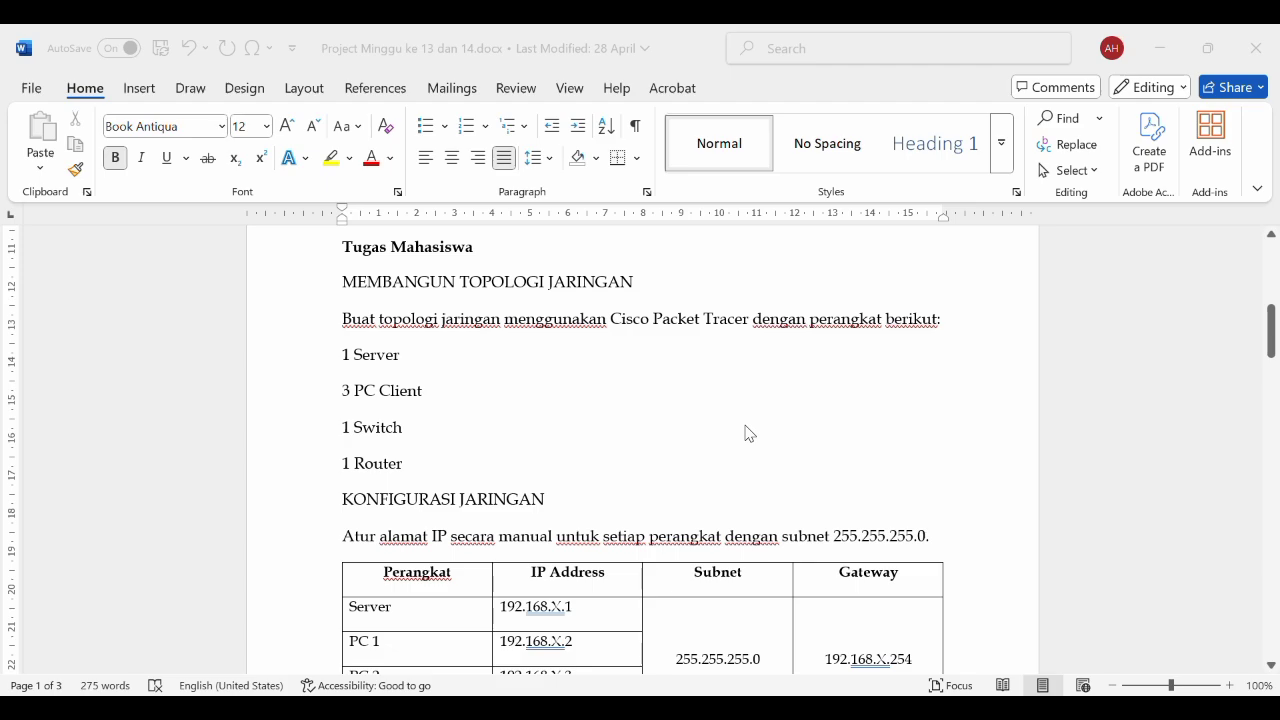
scroll(750, 434, down, 3)
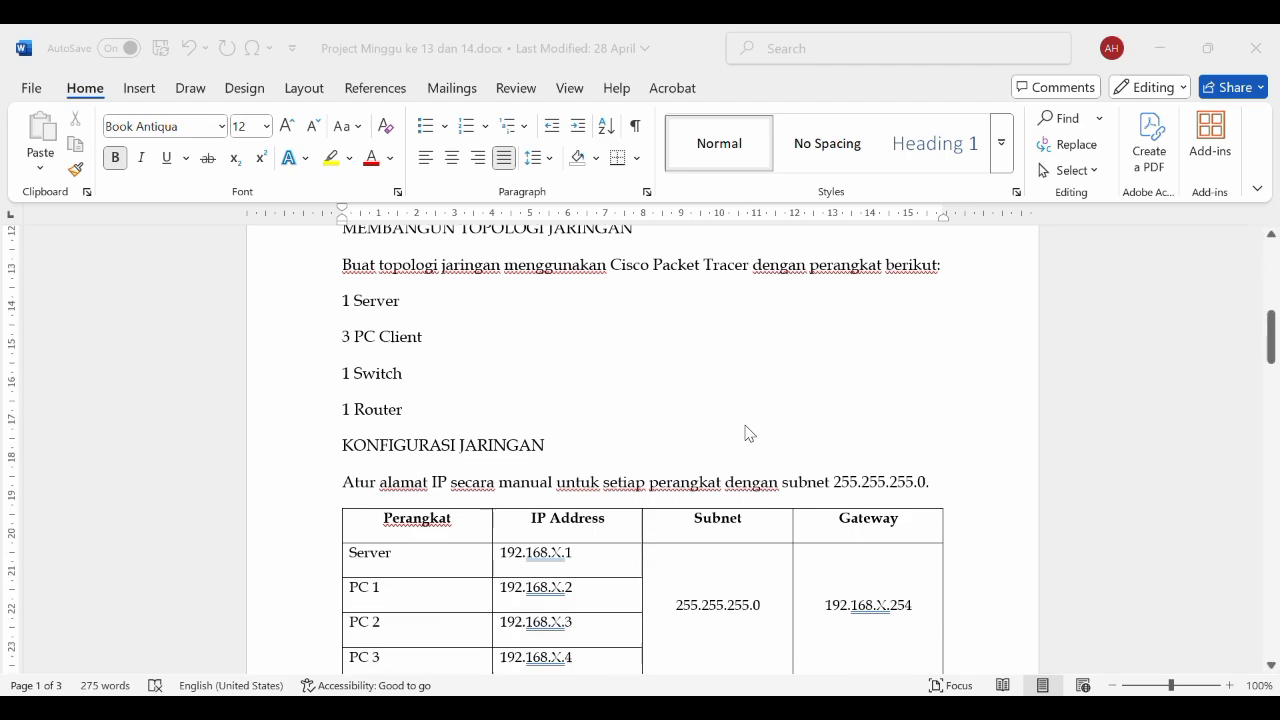
scroll(750, 434, down, 1)
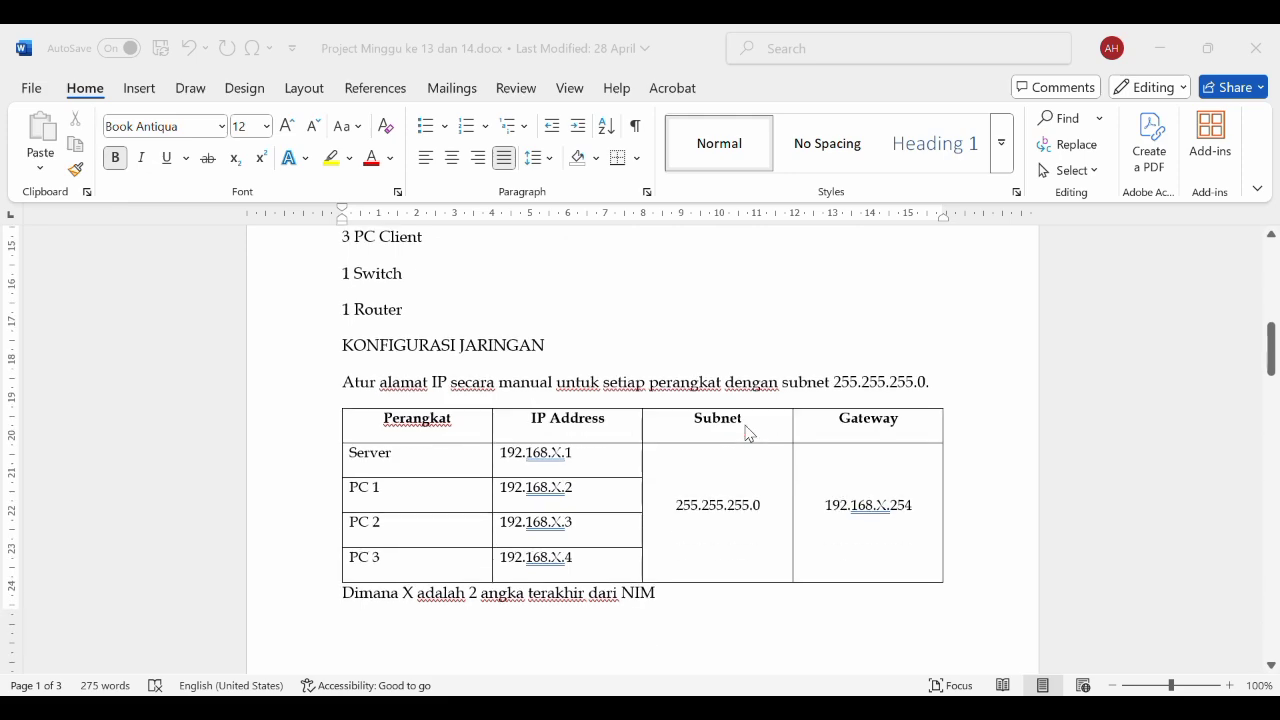
scroll(750, 434, down, 1)
scroll(750, 434, down, 1)
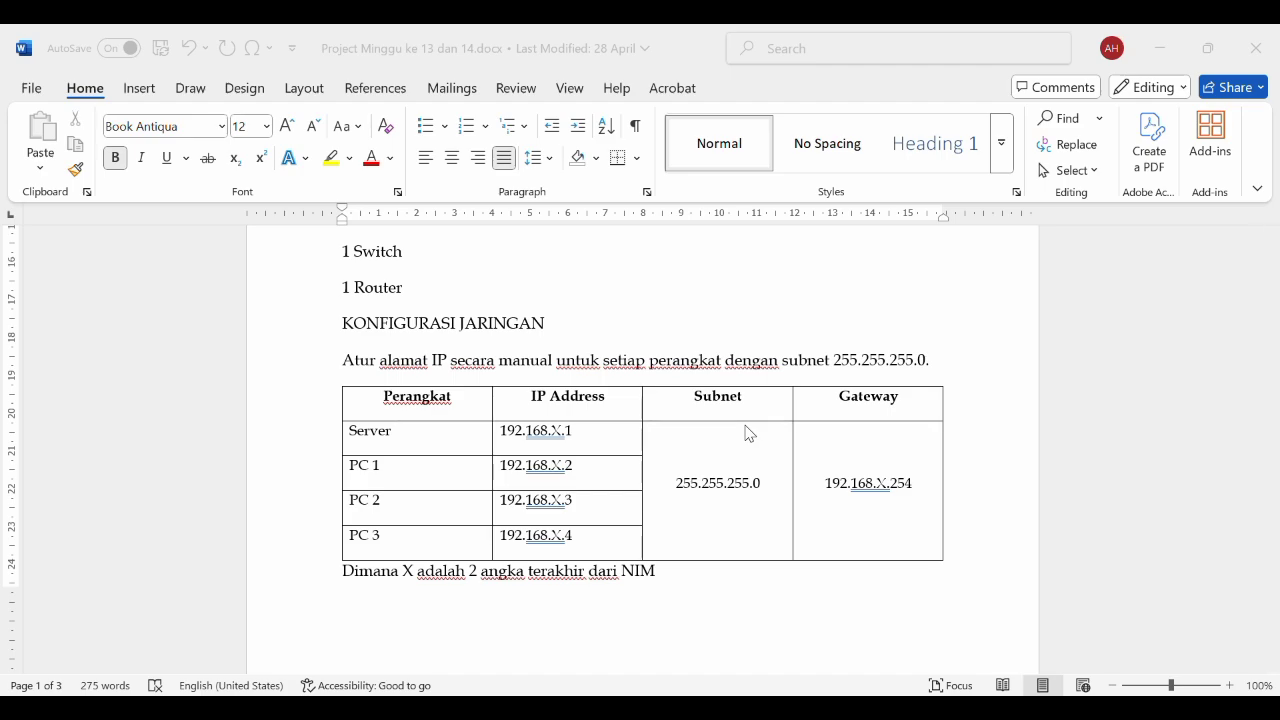
scroll(750, 434, down, 7)
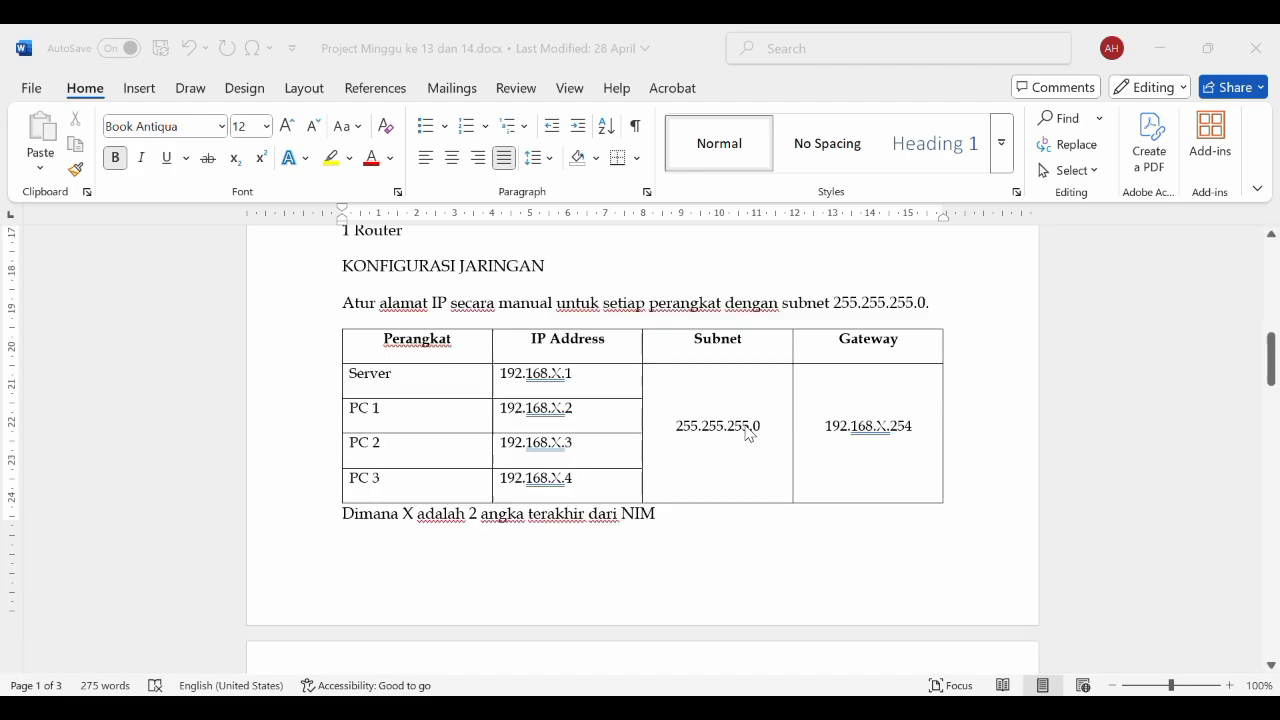
scroll(750, 434, down, 1)
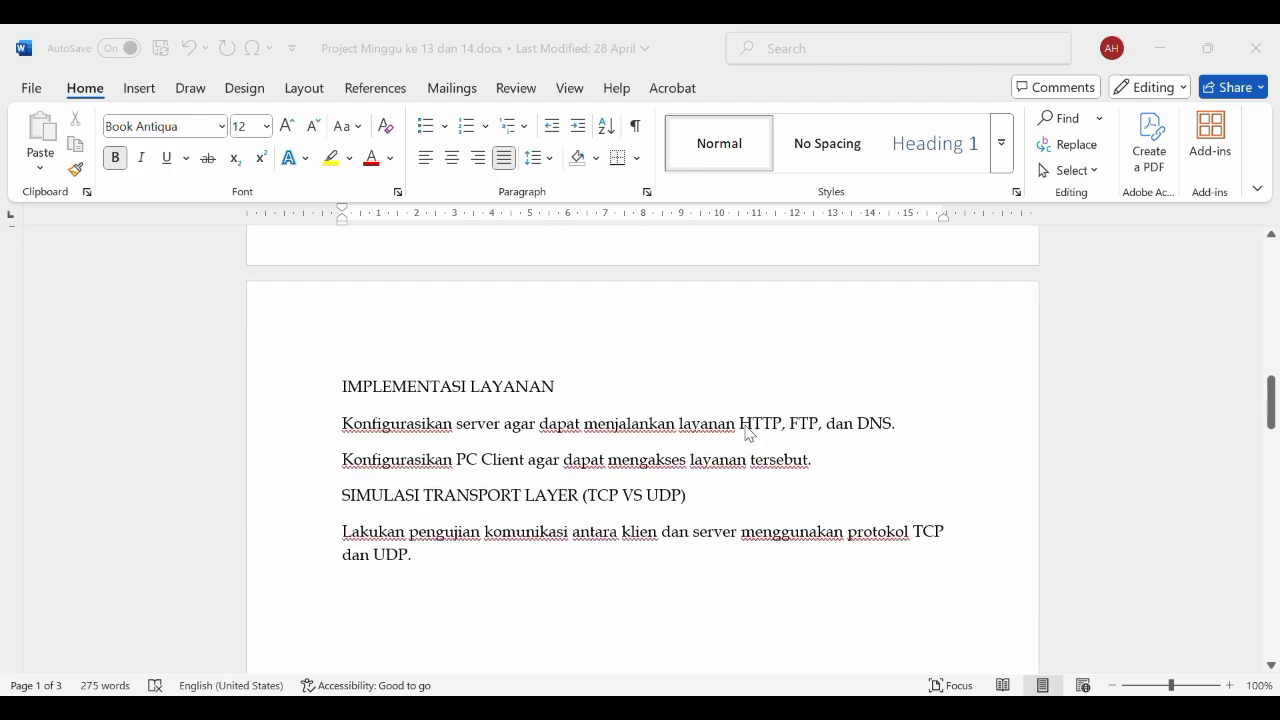
scroll(750, 434, down, 2)
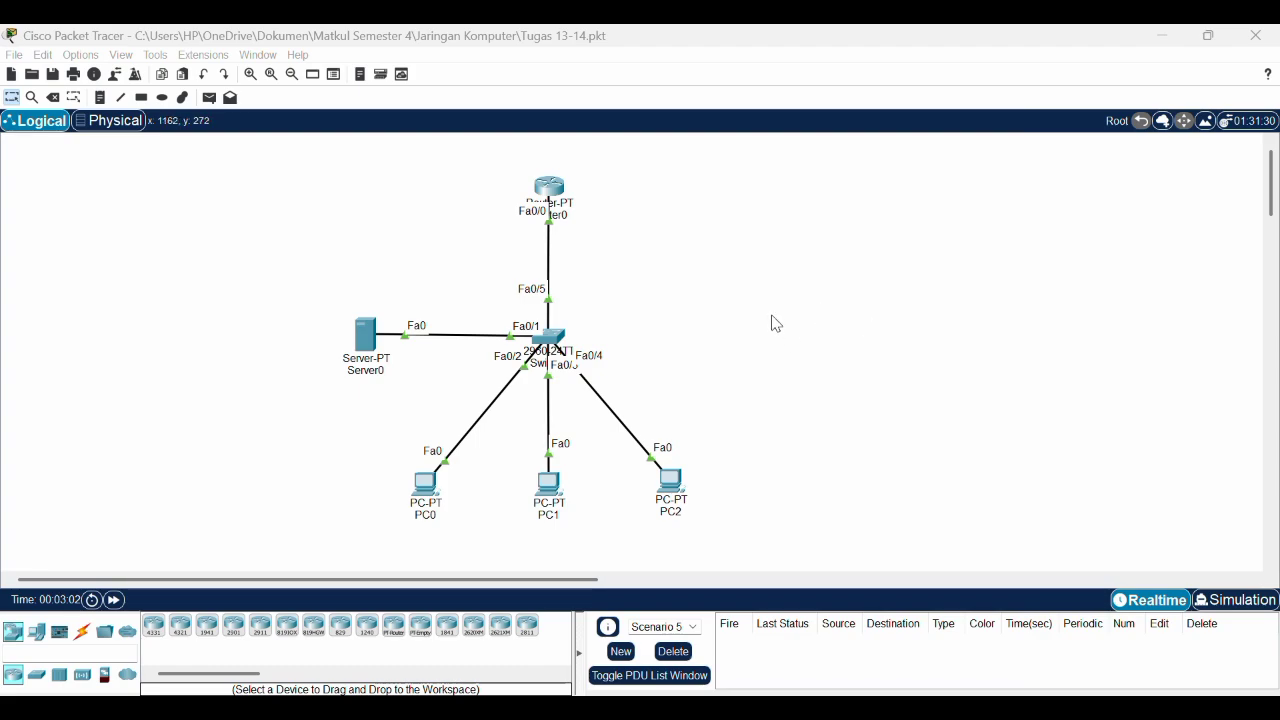
- In Packet Tracer, check Server0's default gateway and DNS server settings, and turn on its HTTPS service
click(367, 336)
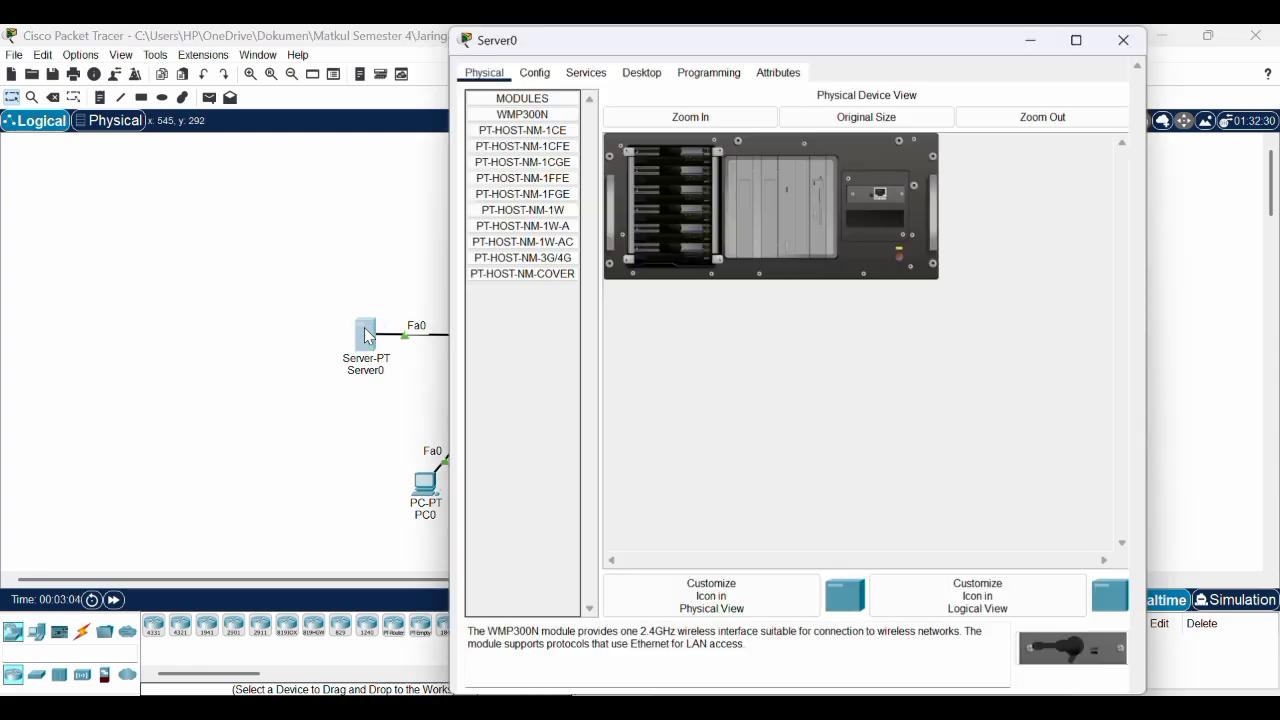
drag(848, 48, 820, 94)
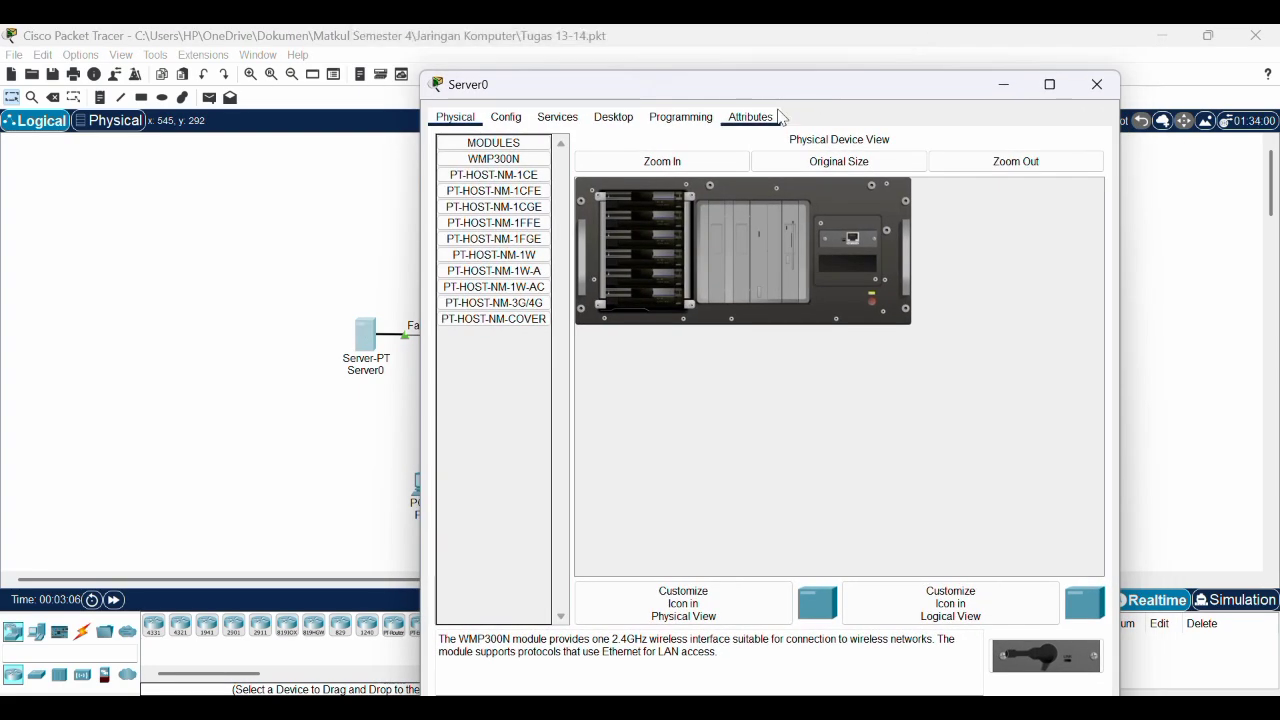
click(514, 122)
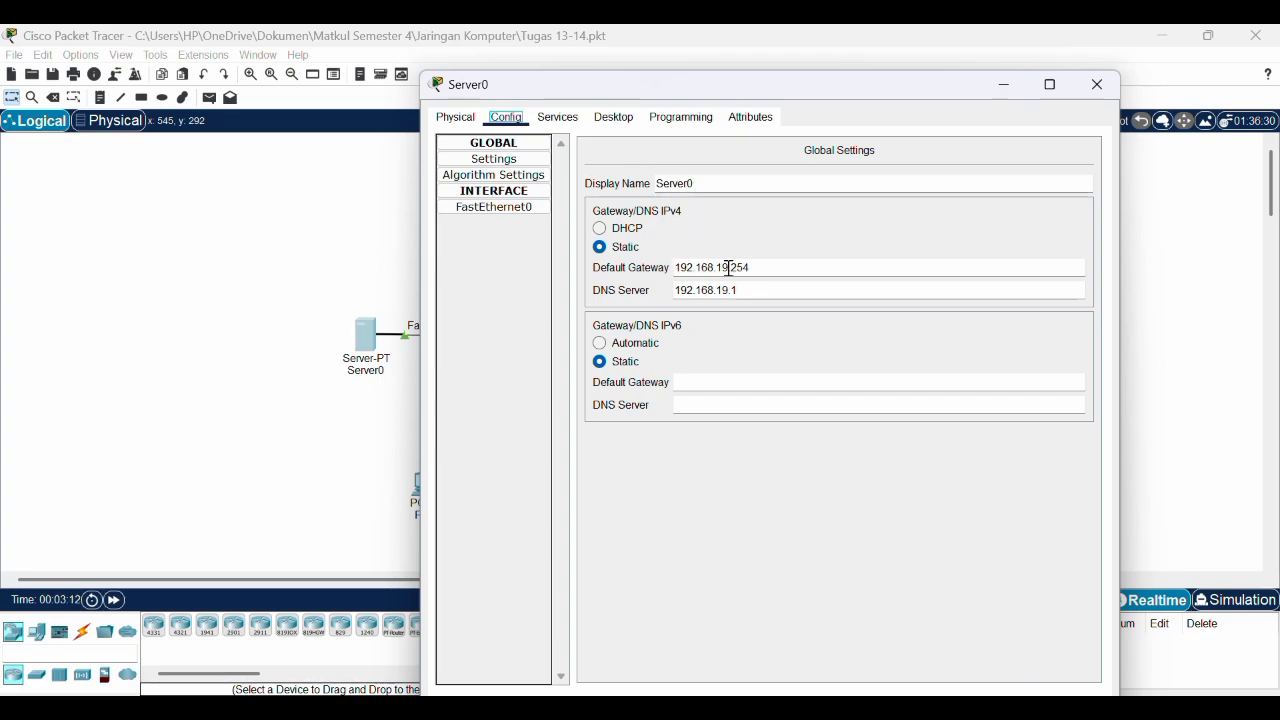
click(560, 118)
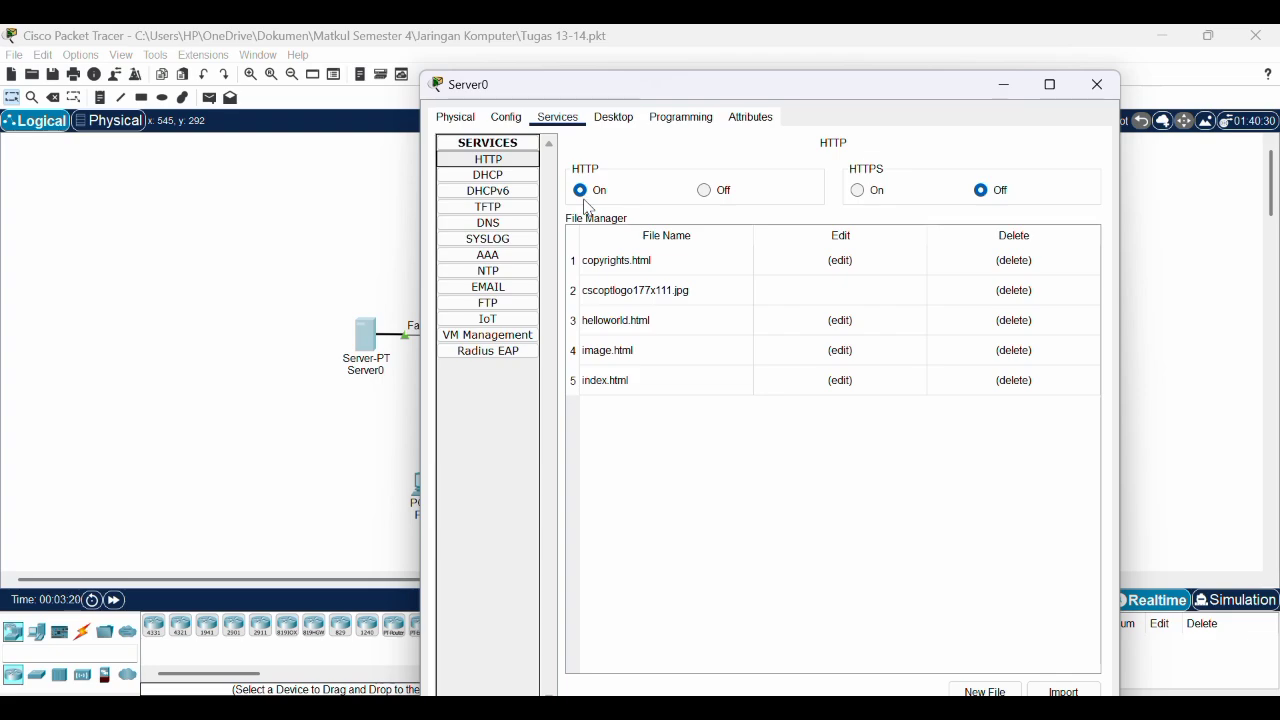
click(858, 192)
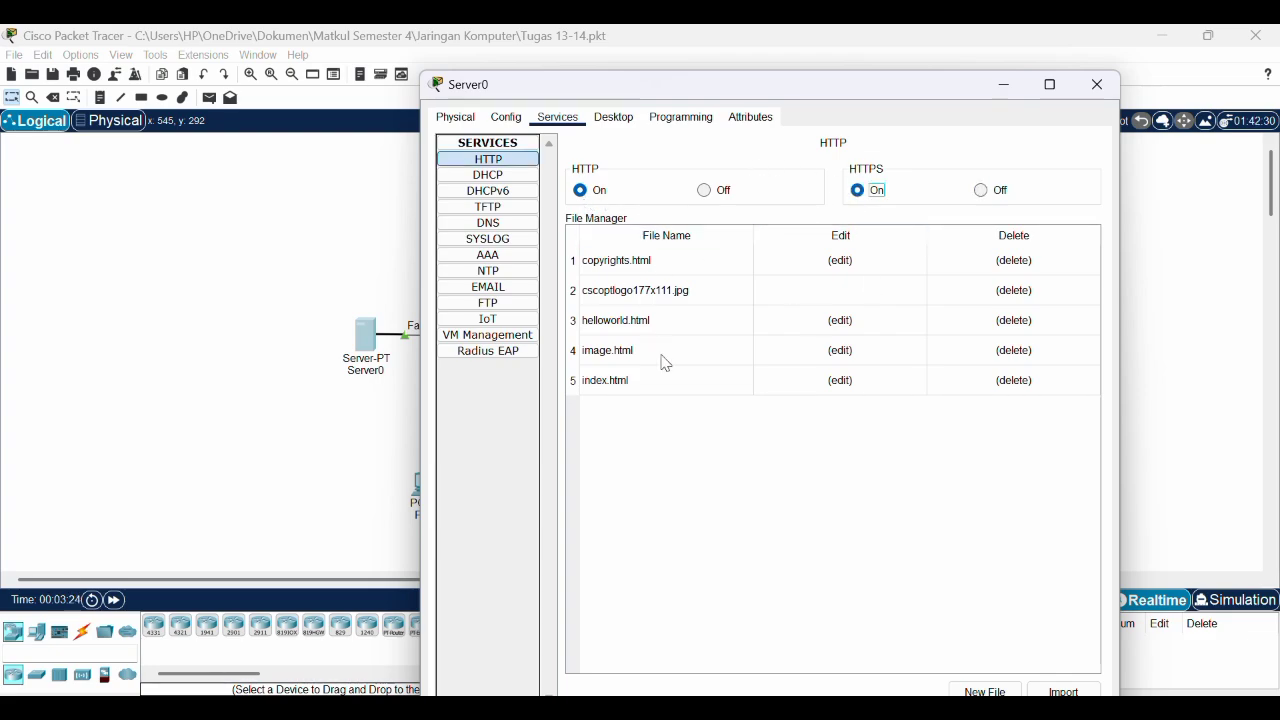
- Rename the webs.local A record in Server0's DNS service to web.local and save the record
click(498, 225)
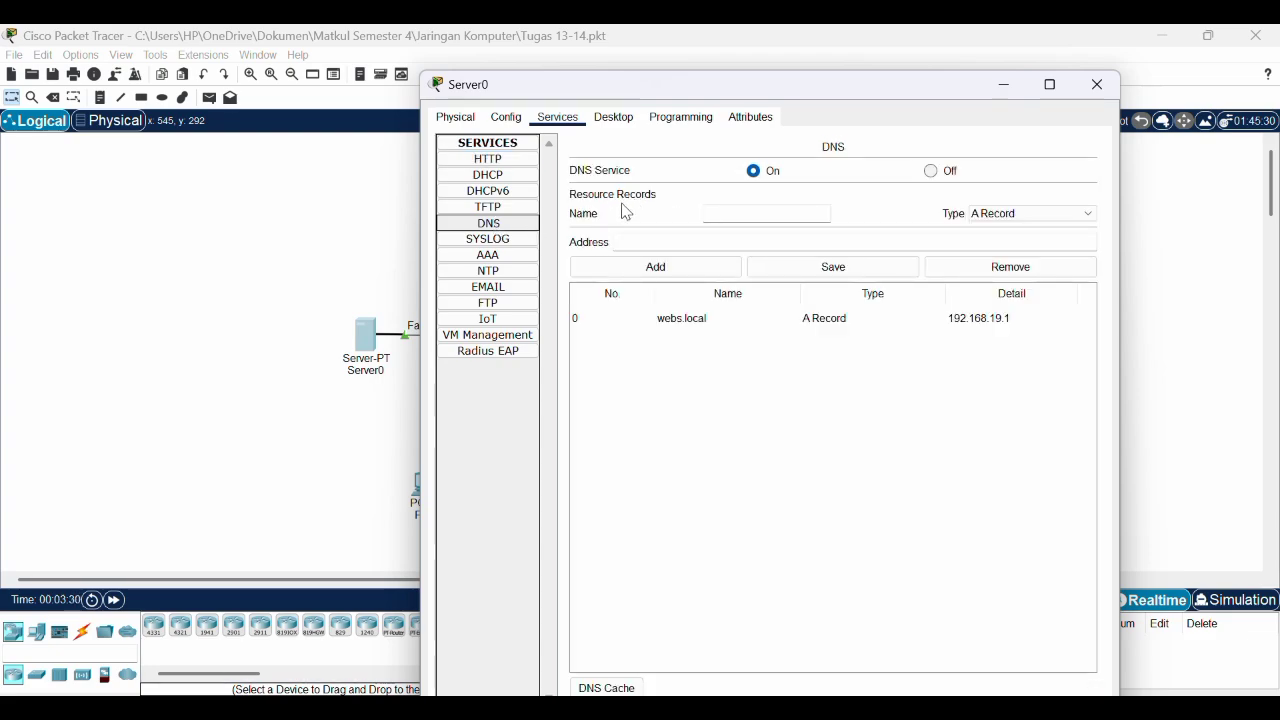
click(732, 313)
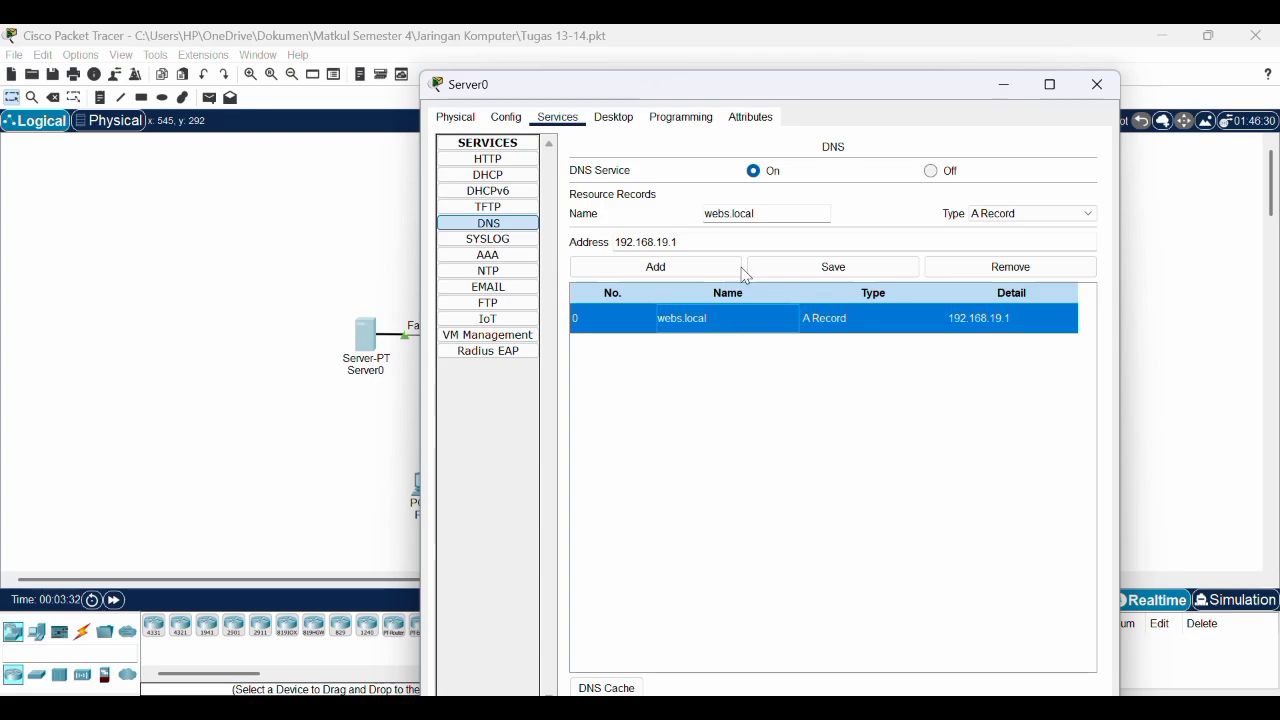
click(731, 216)
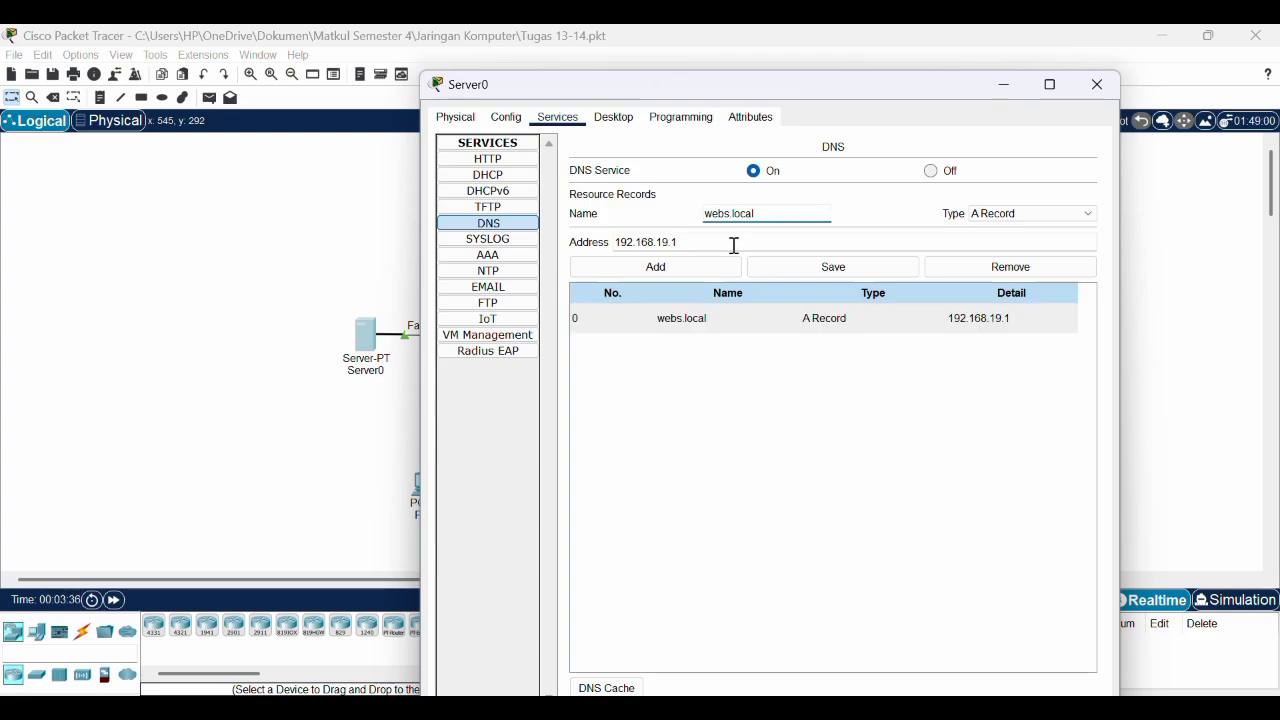
key(BackSpace)
click(795, 268)
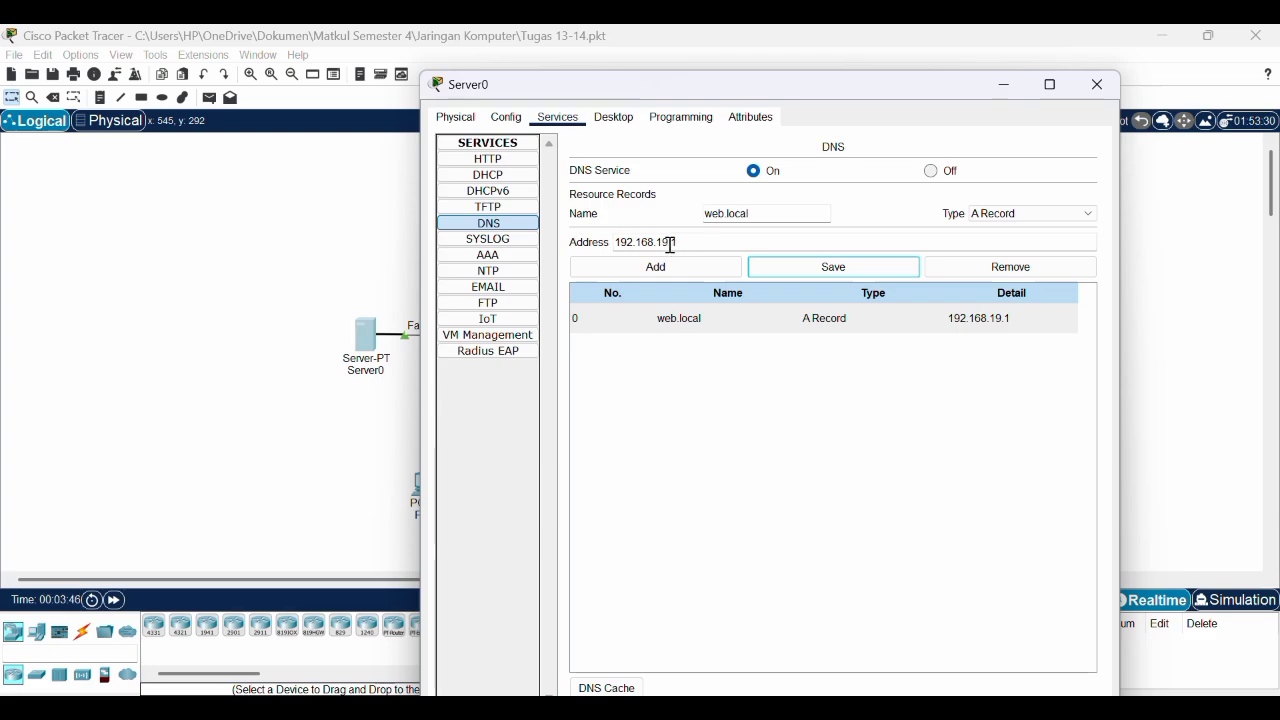
- Review the user1 account in Server0's FTP service, save it, and close the server's window
click(516, 305)
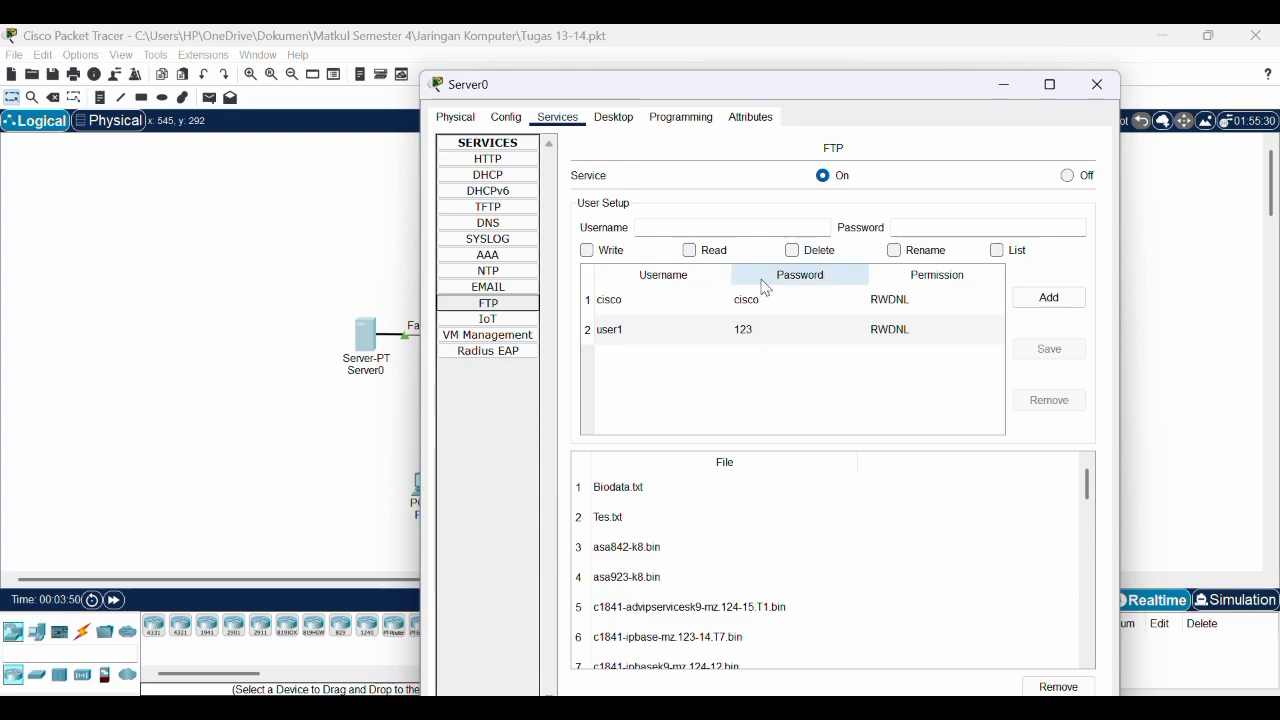
click(667, 338)
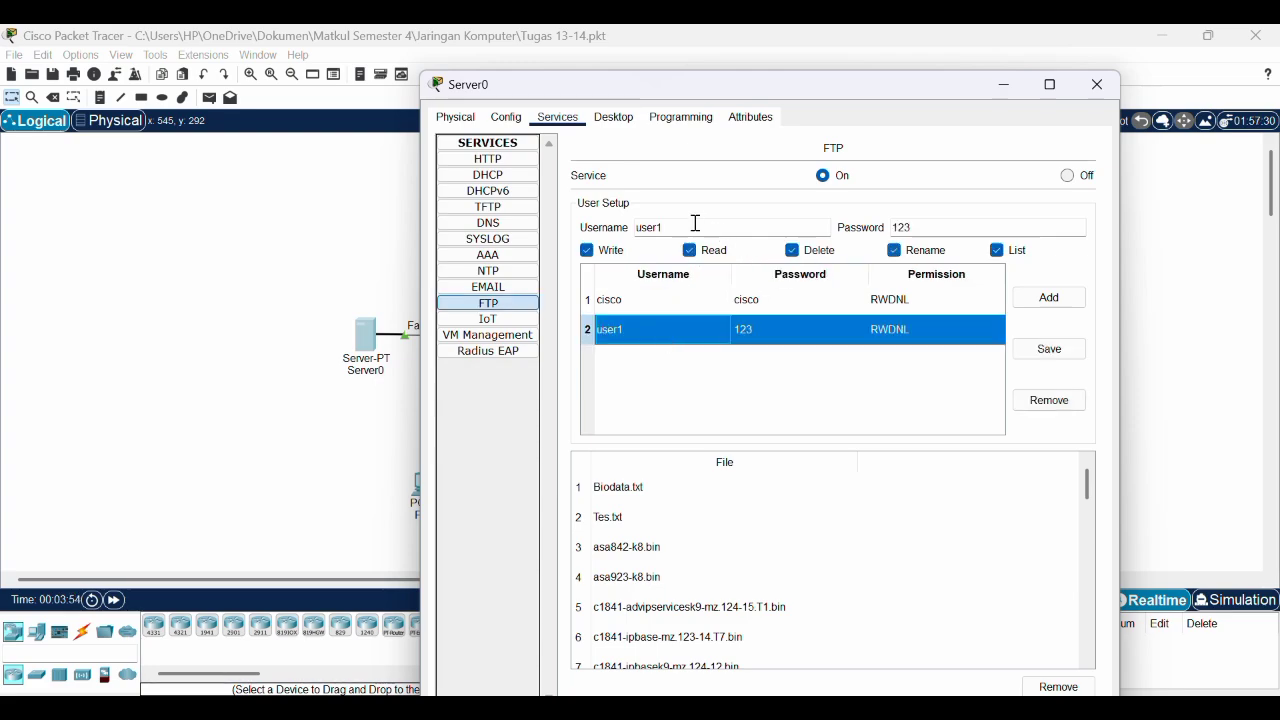
click(760, 226)
click(925, 222)
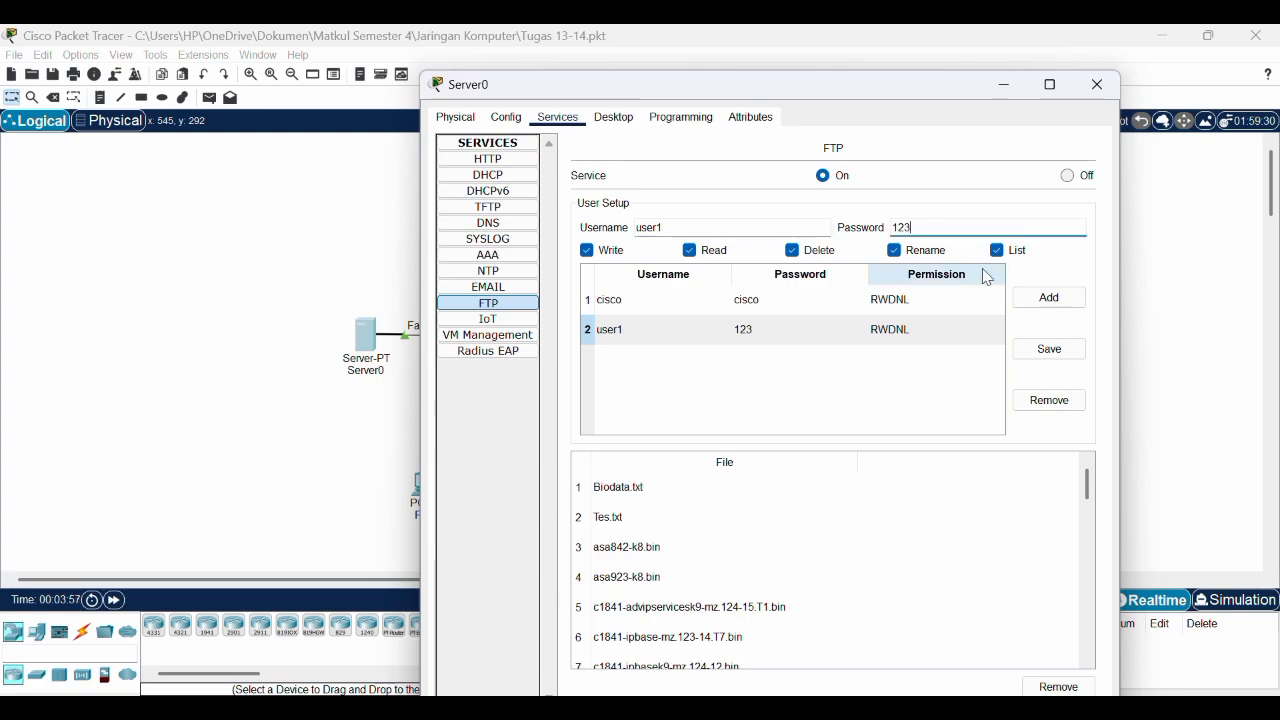
click(1042, 350)
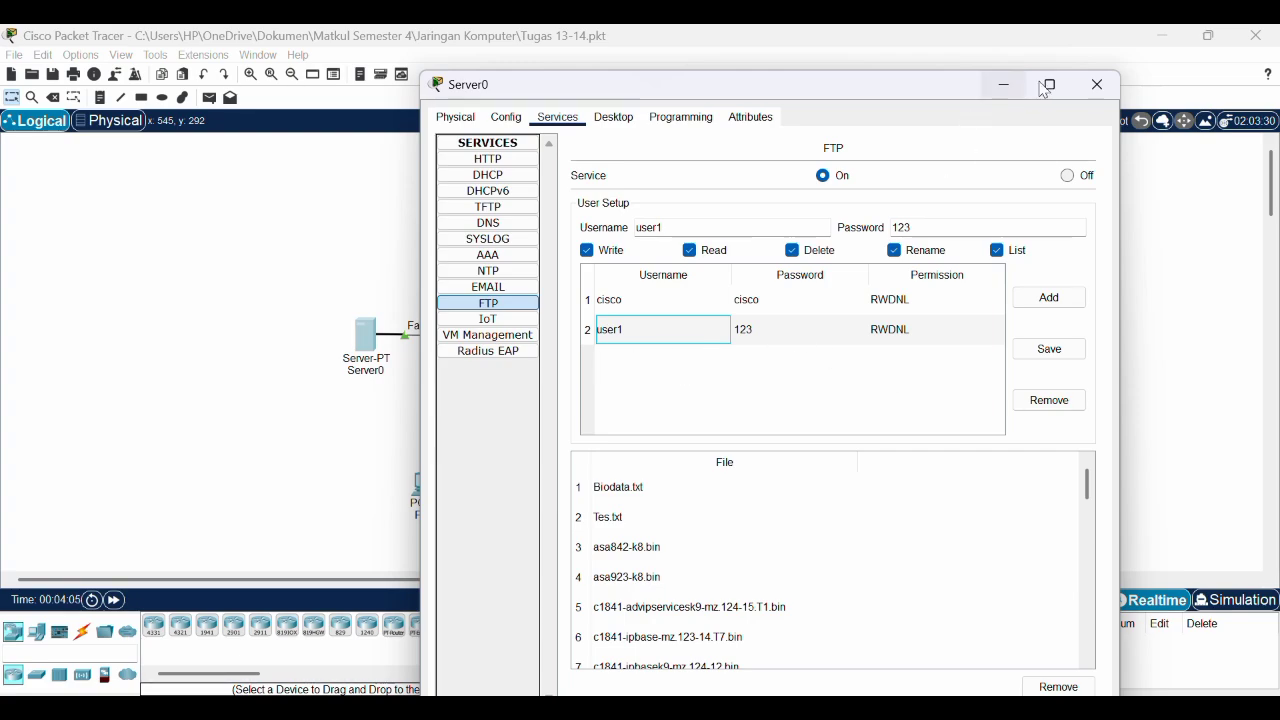
click(1096, 85)
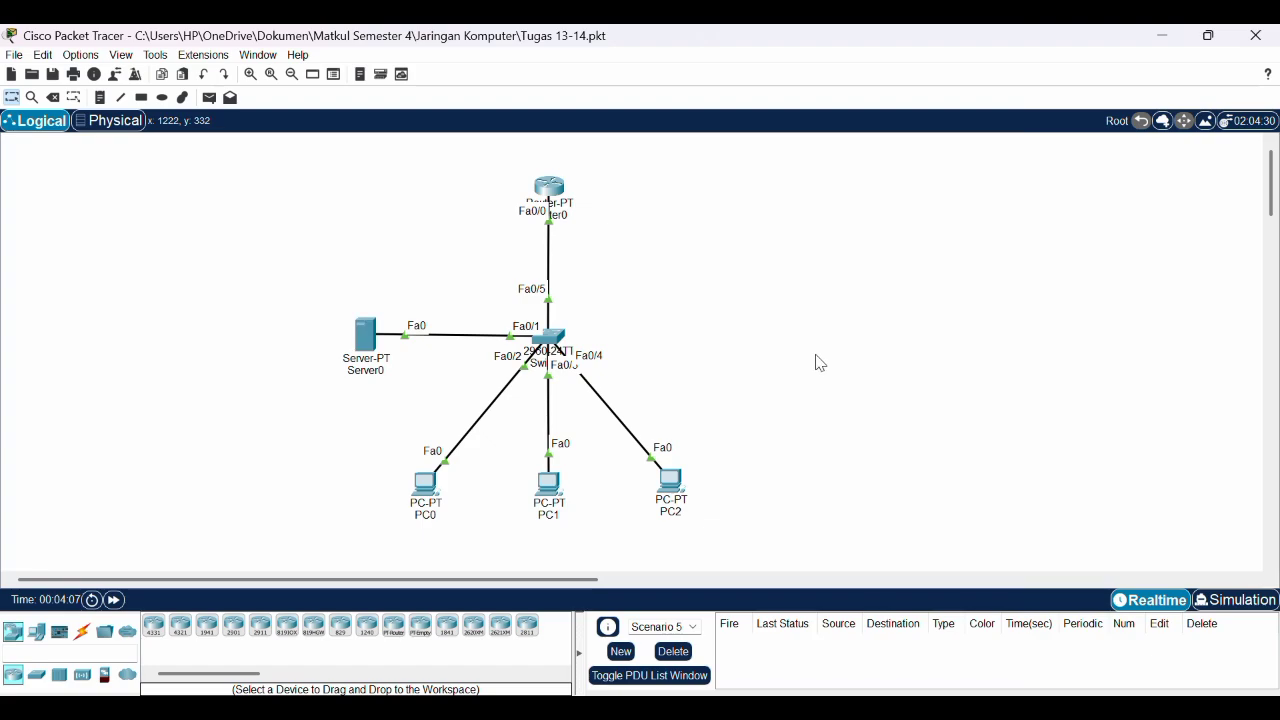
- Check PC0's static IPv4 address, subnet mask, default gateway and DNS server, and close its window
click(425, 484)
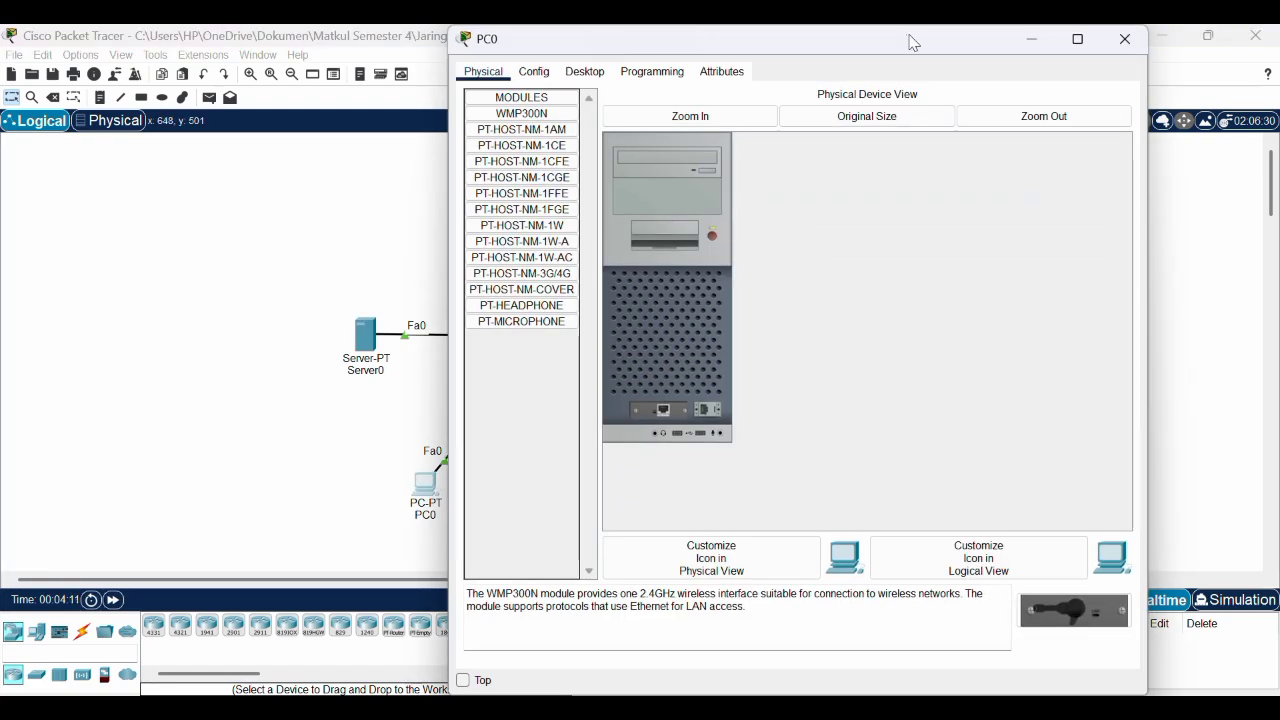
drag(911, 37, 906, 92)
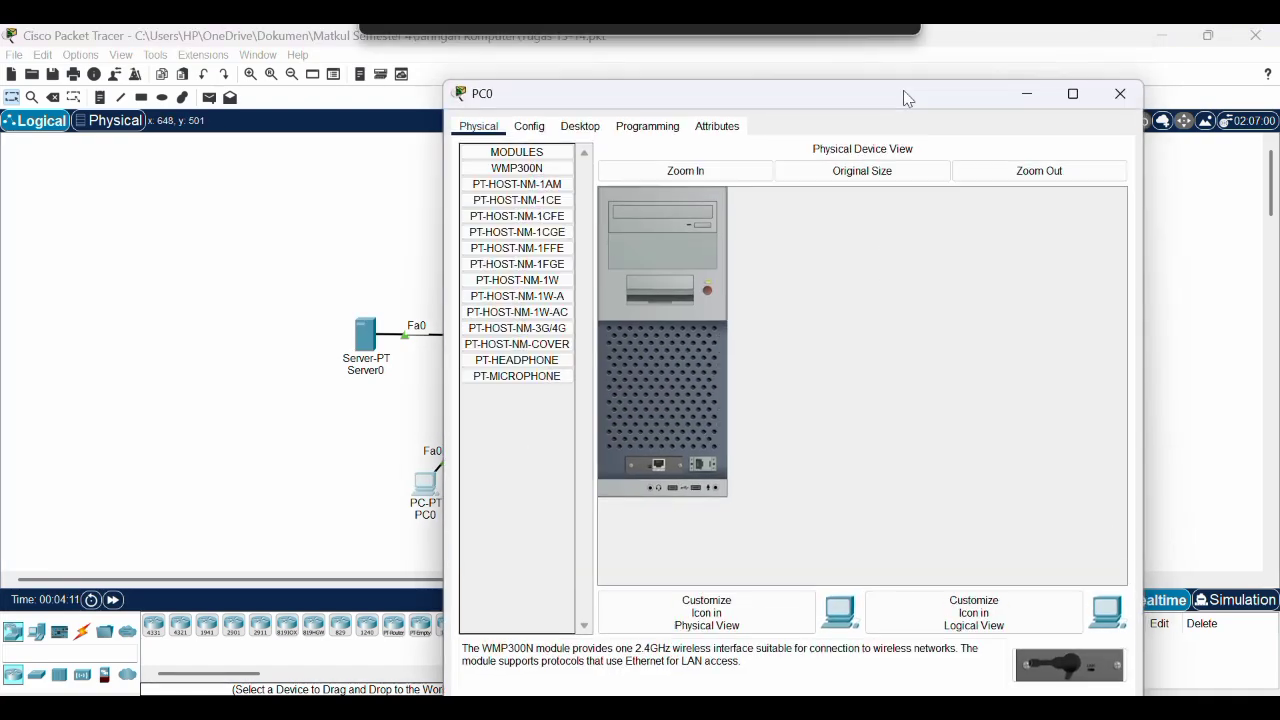
click(582, 128)
click(533, 174)
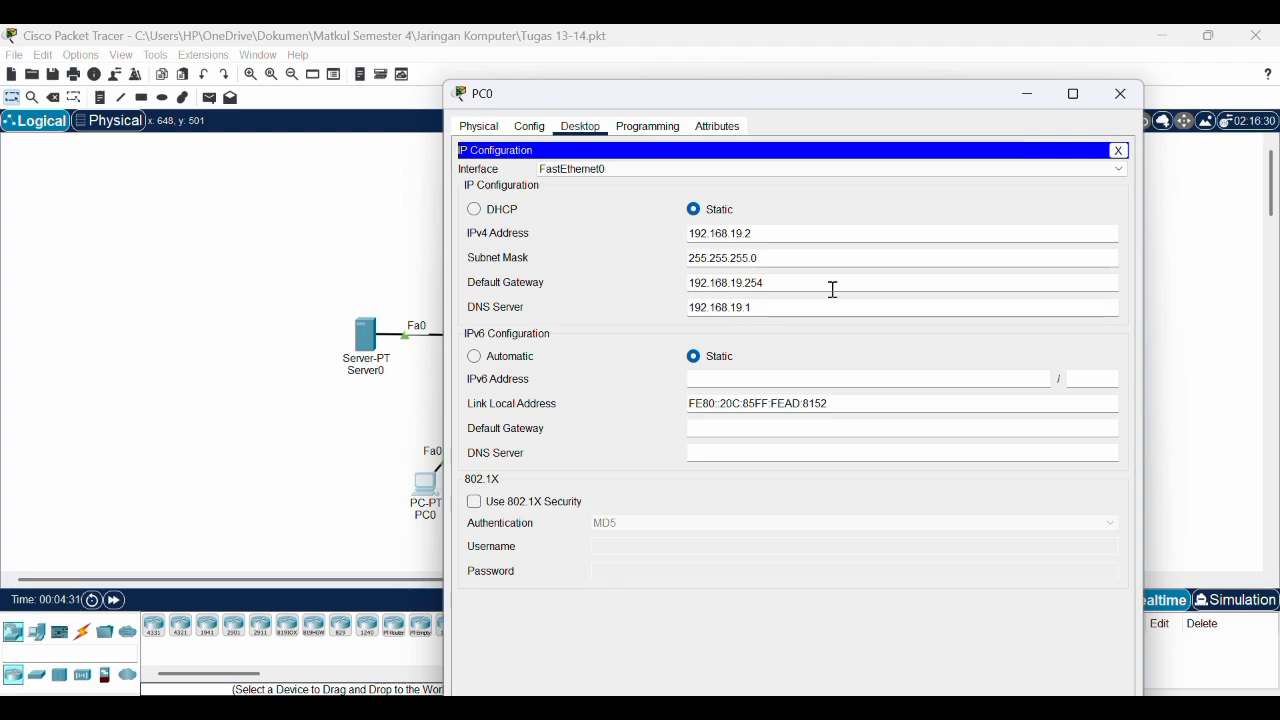
click(1103, 101)
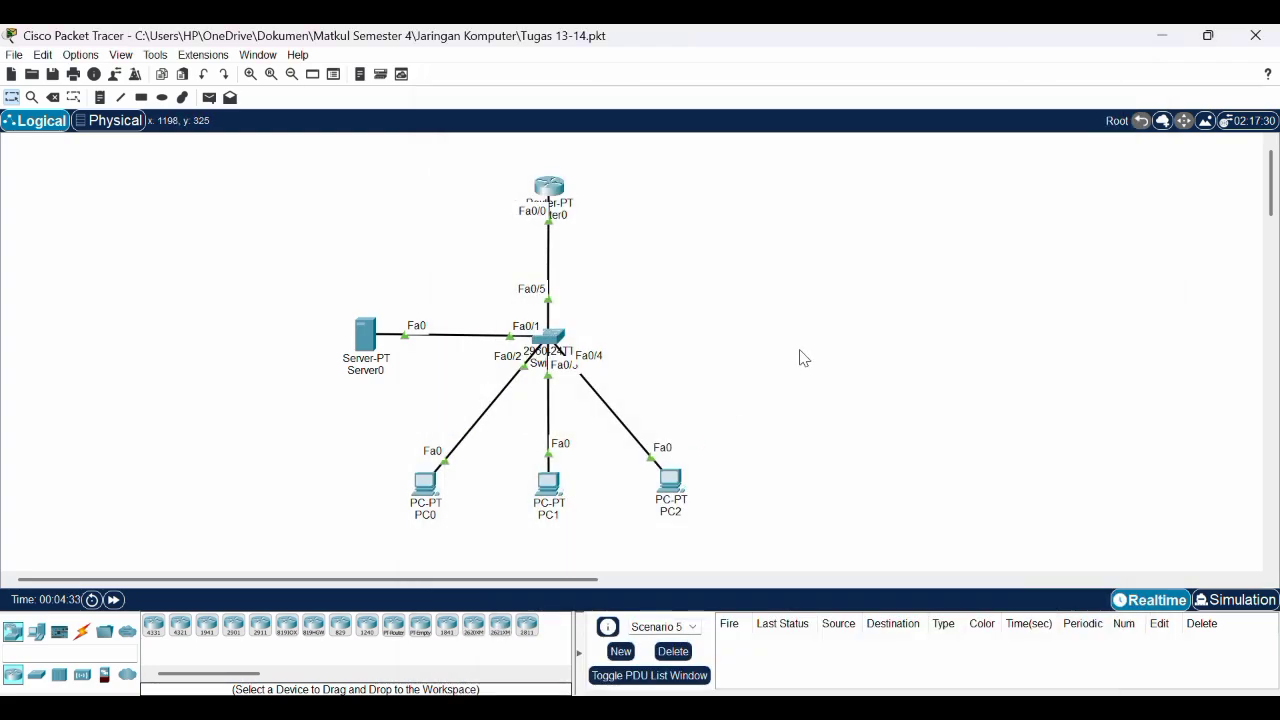
- Check PC1's gateway settings and its full static IP configuration, and close its window
click(557, 497)
click(534, 195)
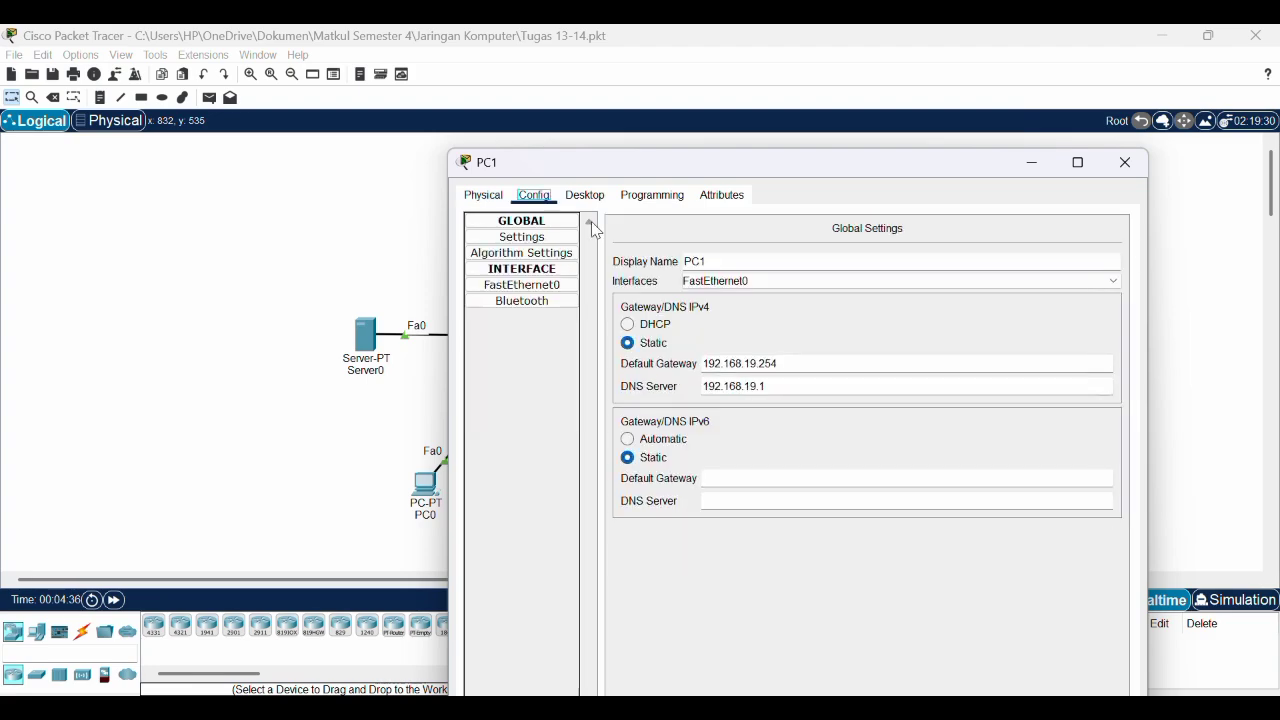
click(586, 200)
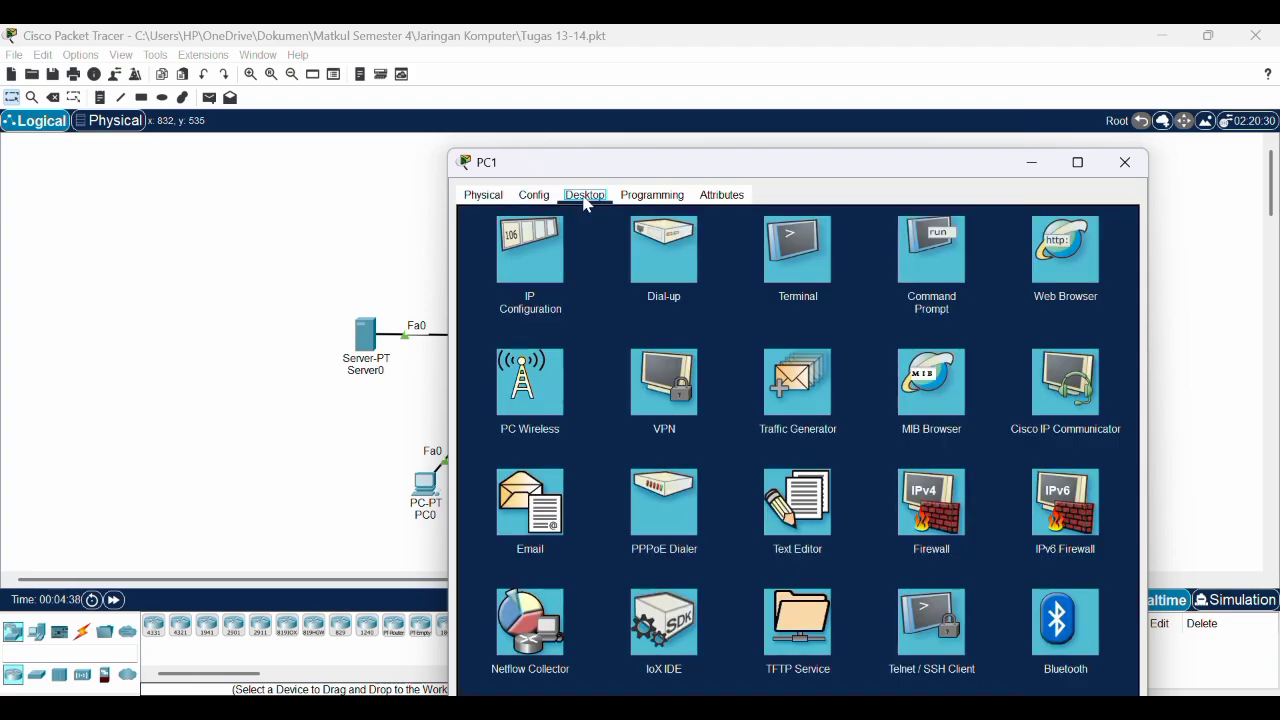
click(557, 249)
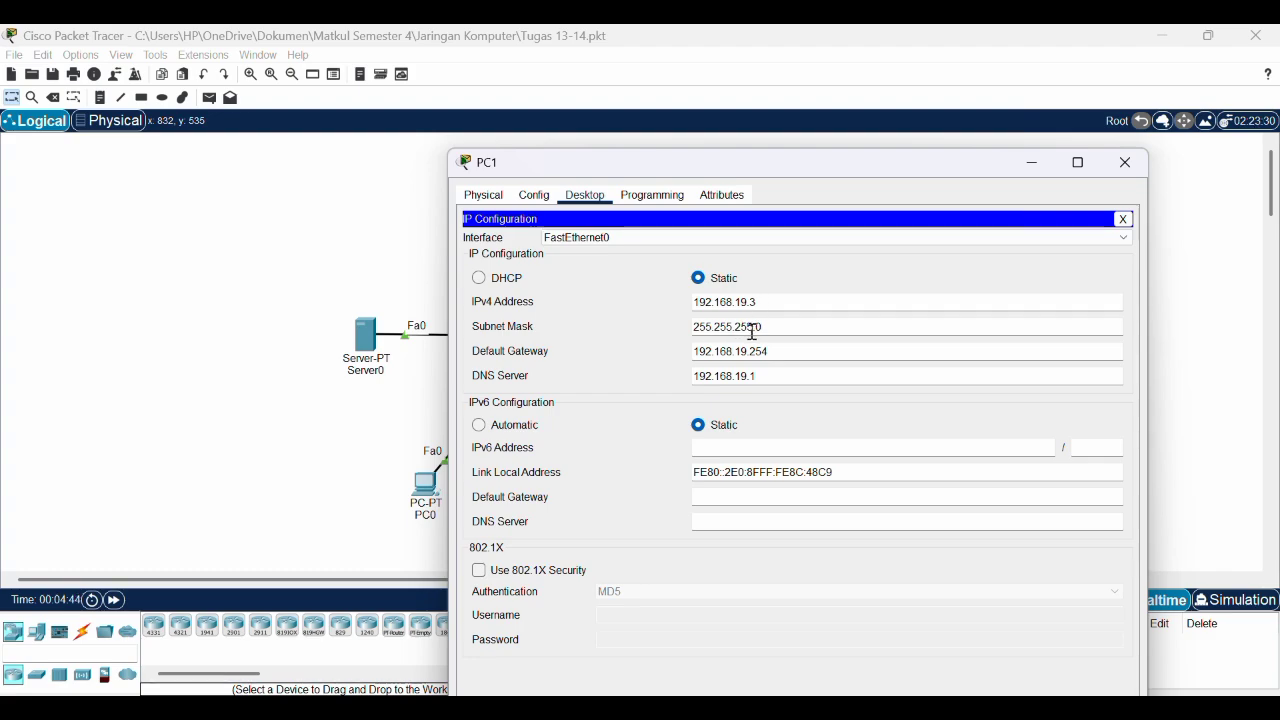
click(1128, 162)
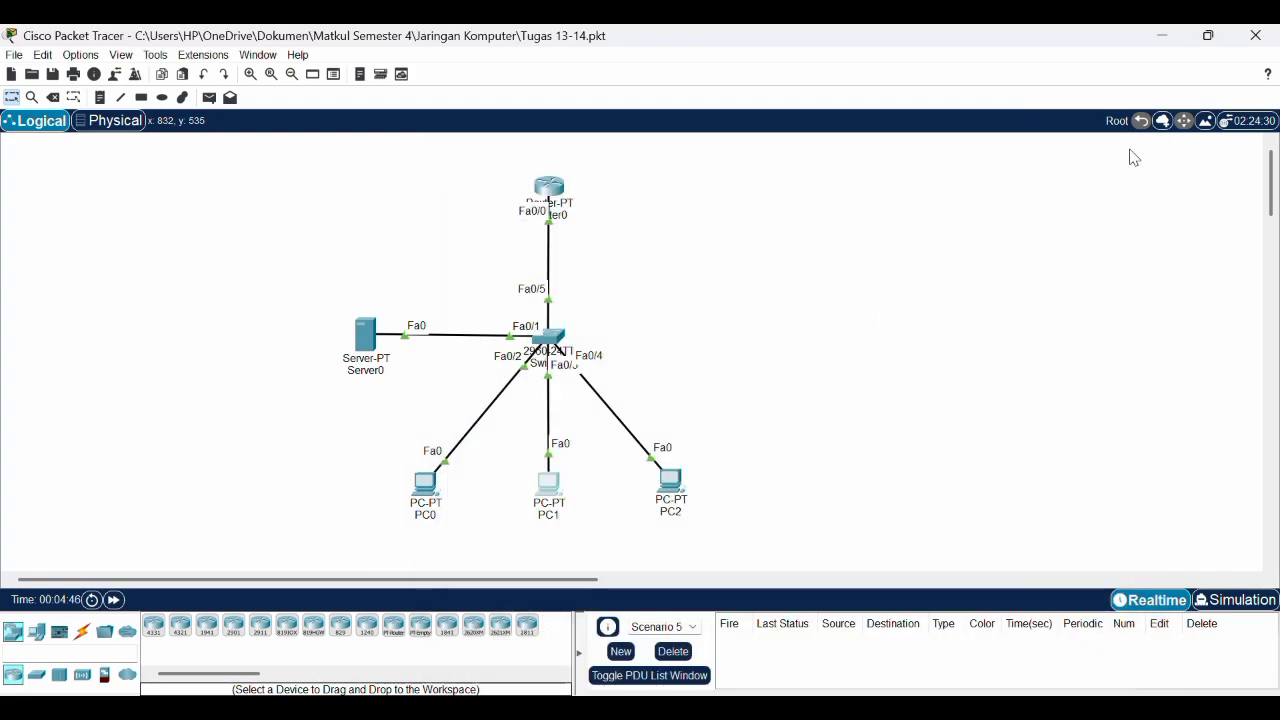
- Check PC2's static IPv4 address, subnet mask, default gateway and DNS server, and close its window
click(670, 481)
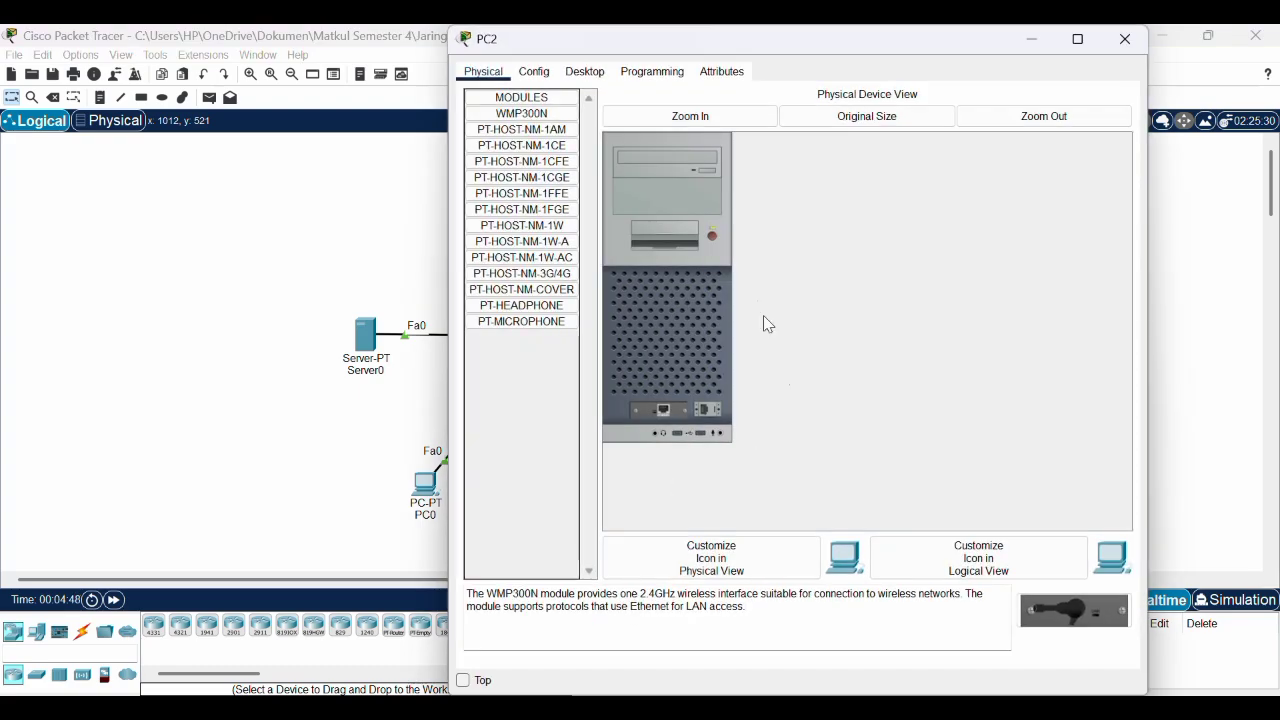
drag(829, 49, 825, 91)
click(581, 109)
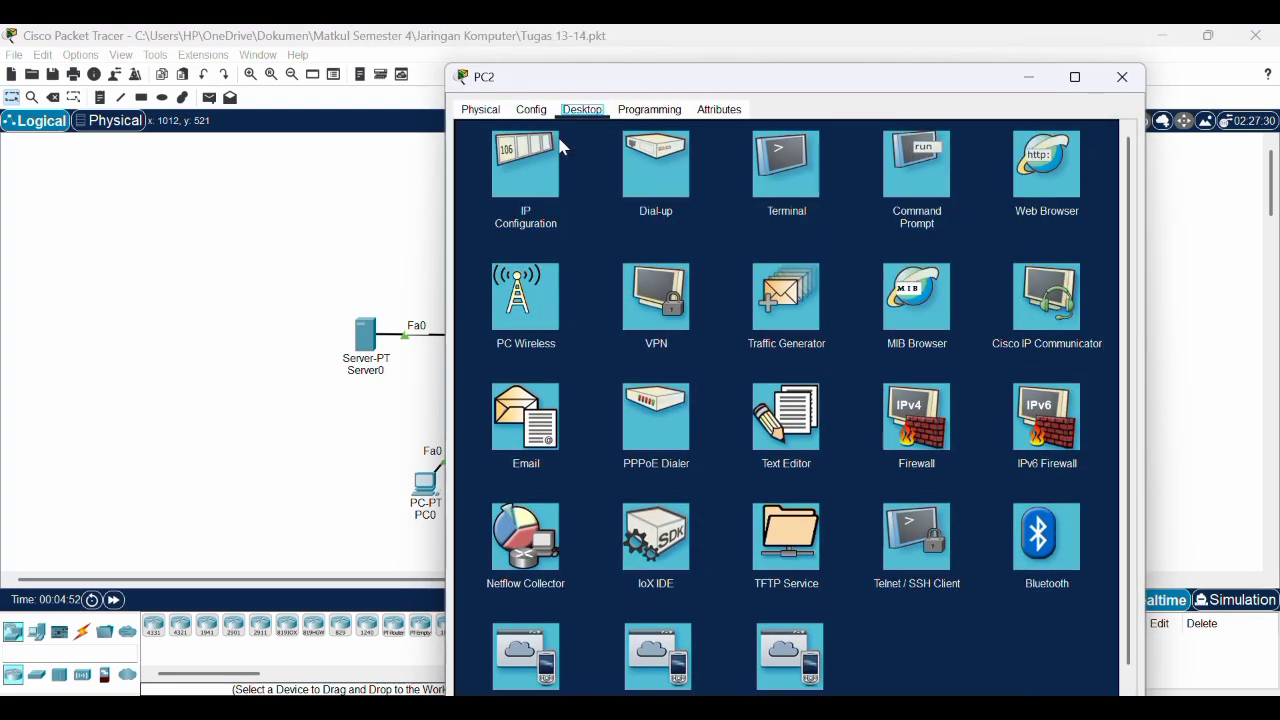
click(543, 142)
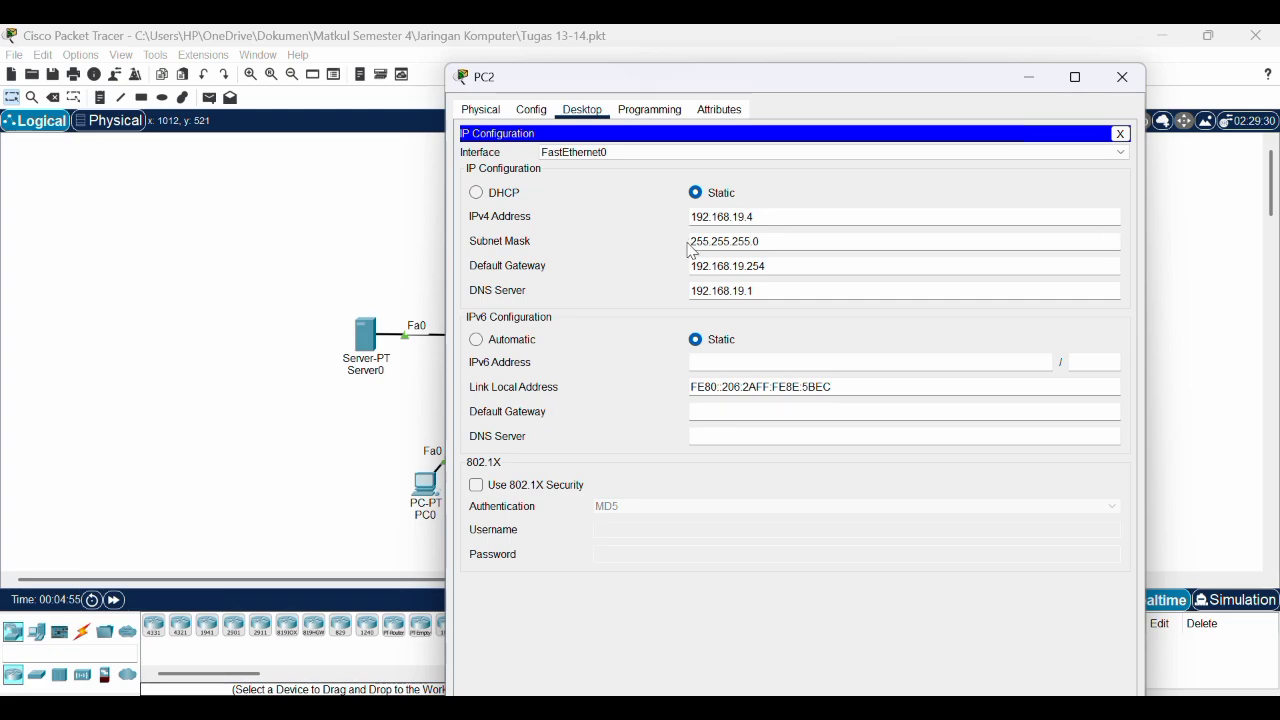
click(1115, 88)
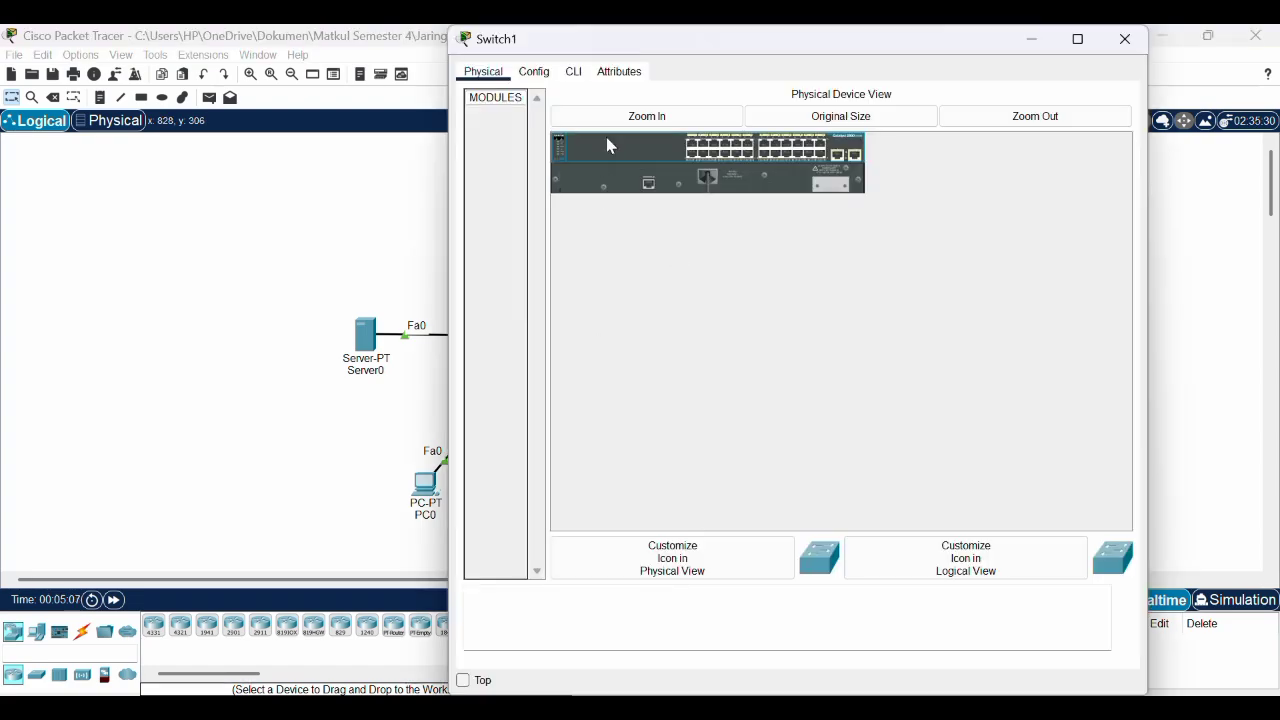
- Check the port settings of Switch1's FastEthernet0/1, 0/2 and 0/3 interfaces, and close its window
drag(850, 47, 836, 117)
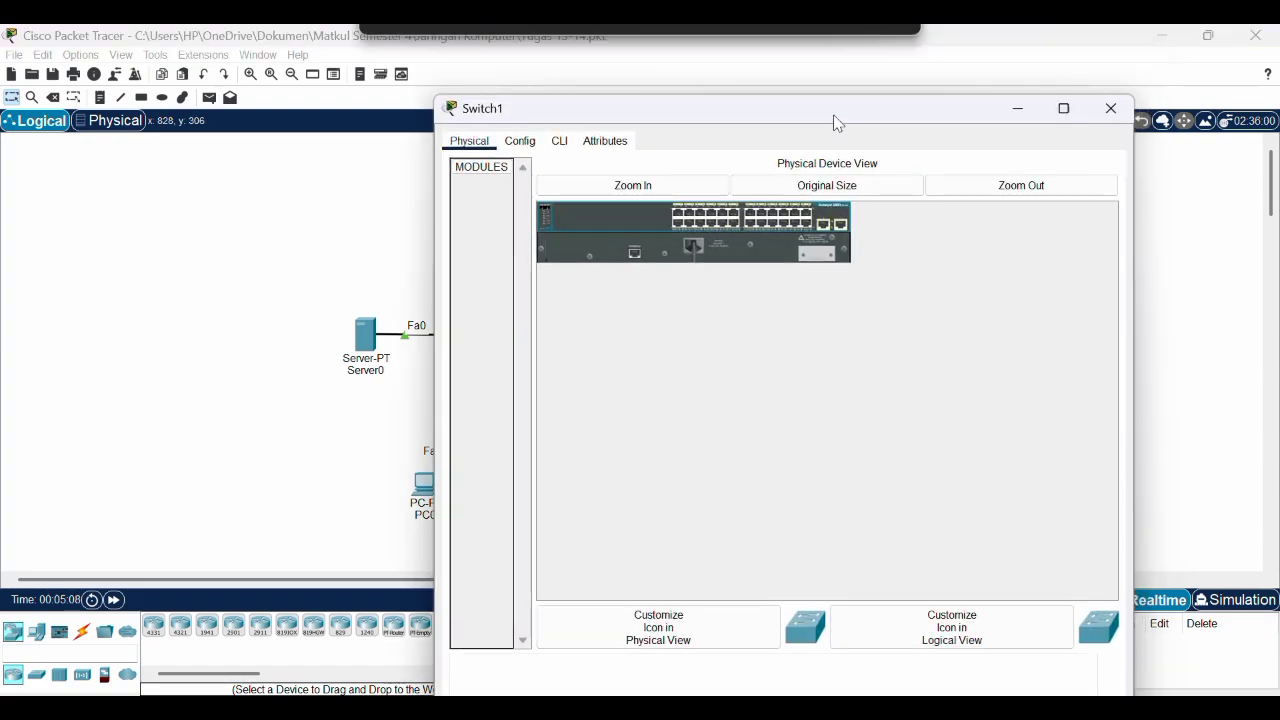
click(521, 141)
click(547, 265)
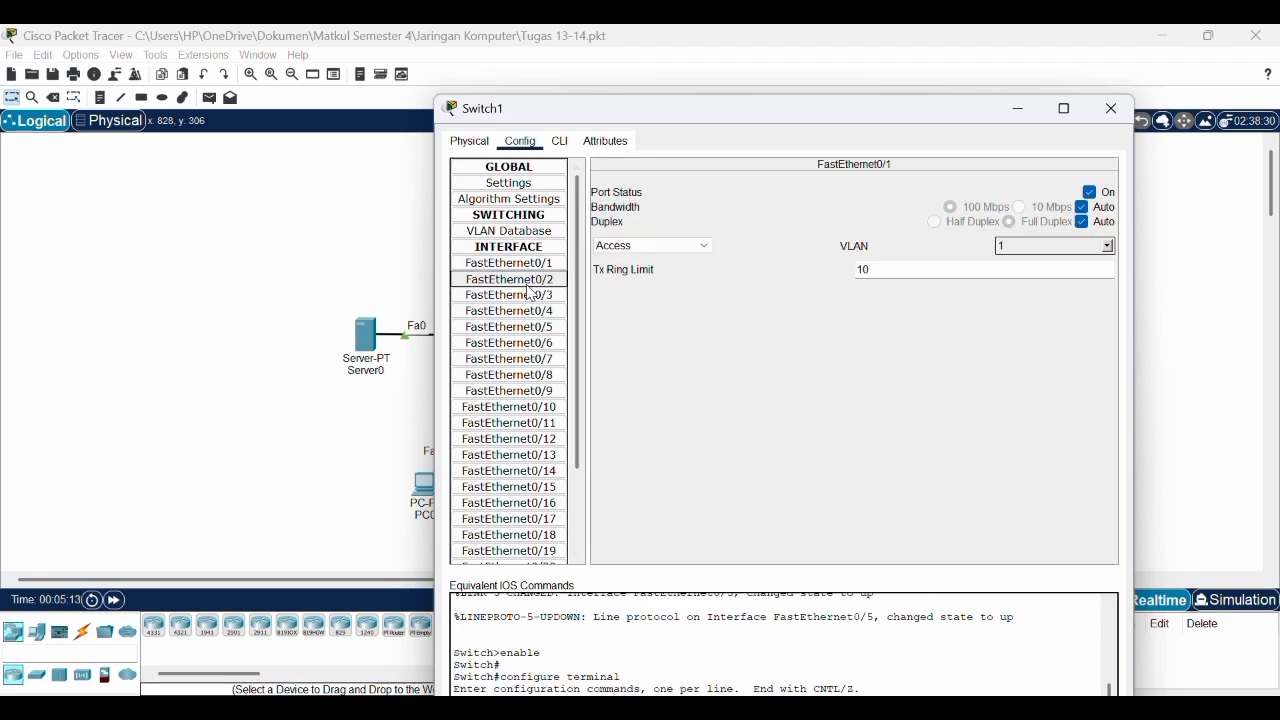
click(527, 280)
click(525, 298)
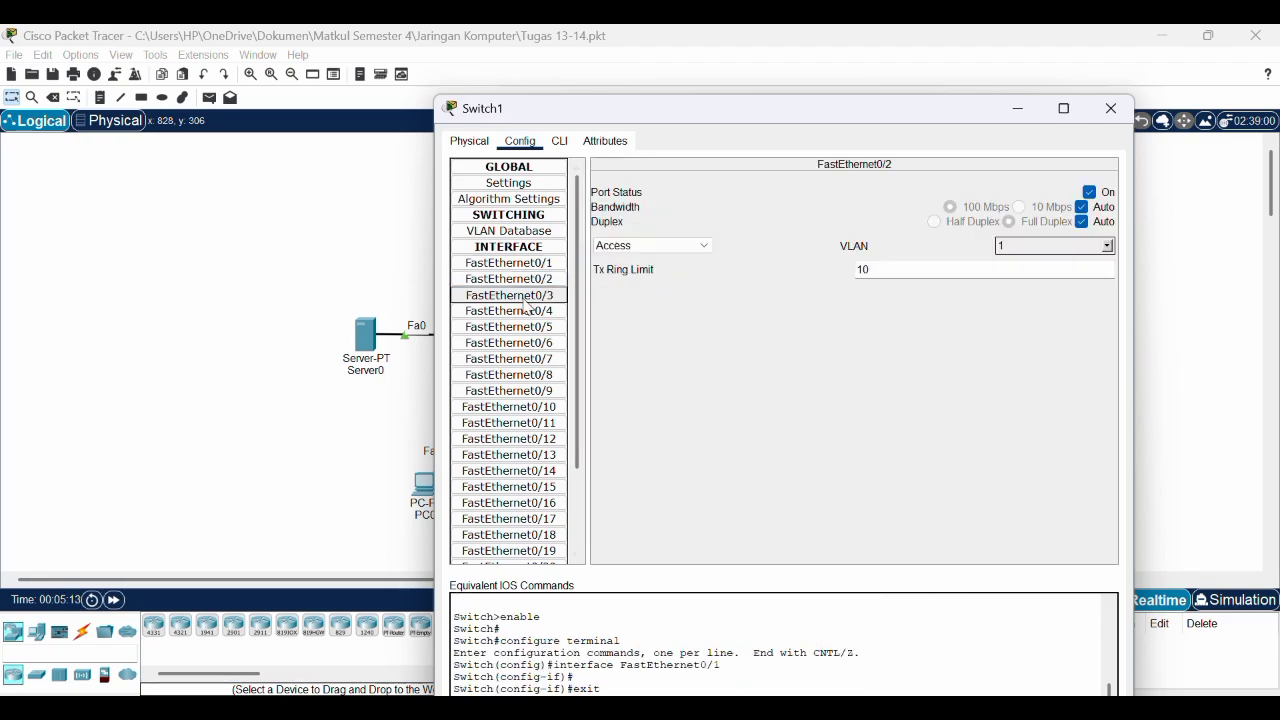
click(1109, 110)
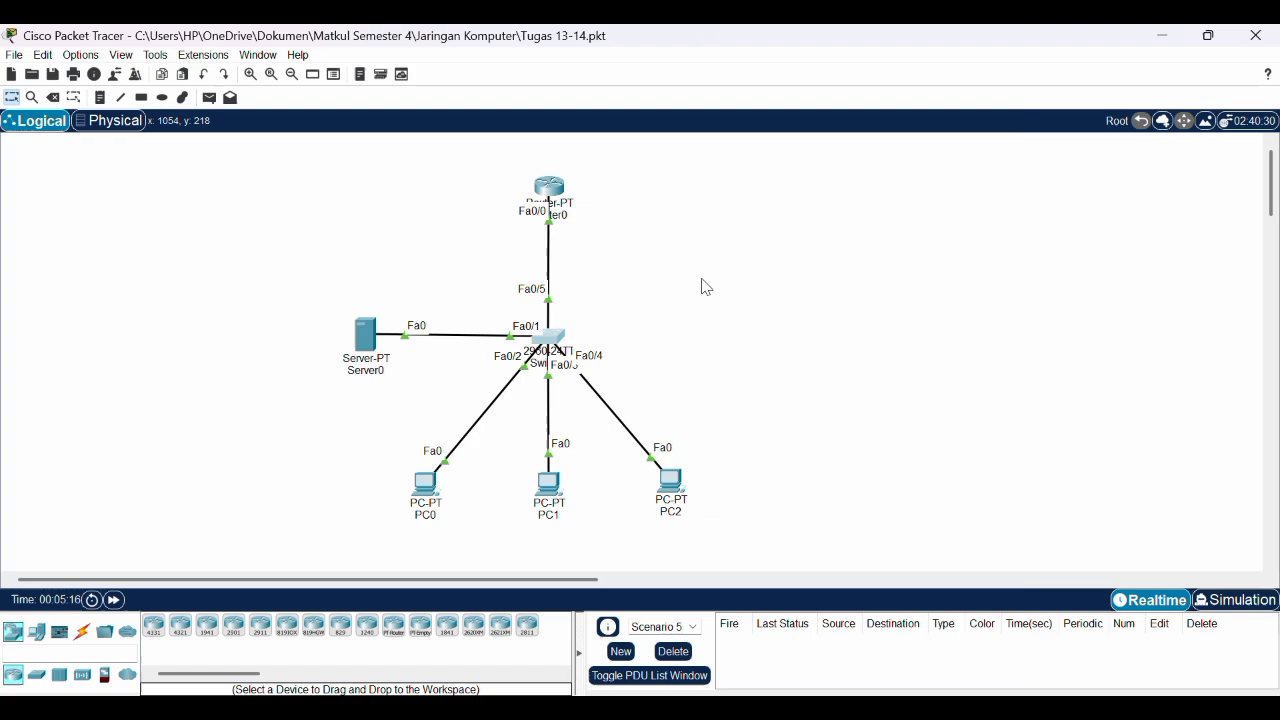
- Check the IPv4 address and subnet mask of Router0's FastEthernet0/0 interface, and close the router's window
click(558, 203)
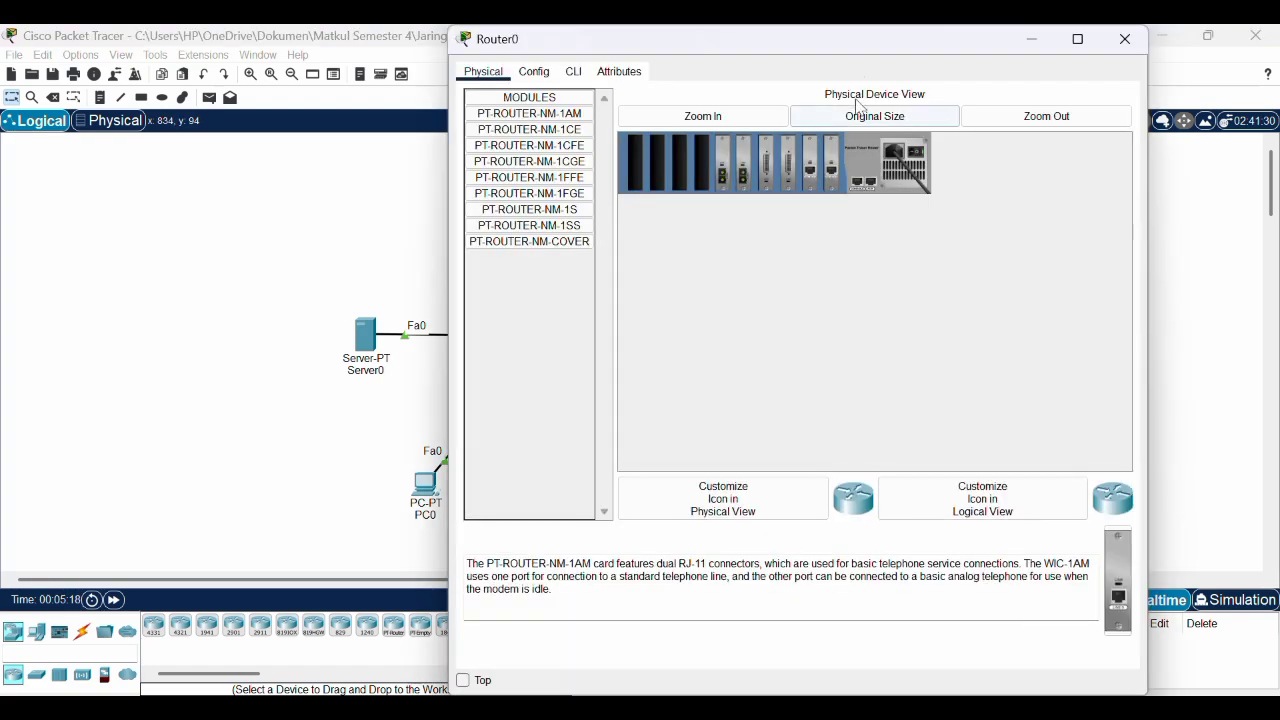
drag(866, 57, 836, 136)
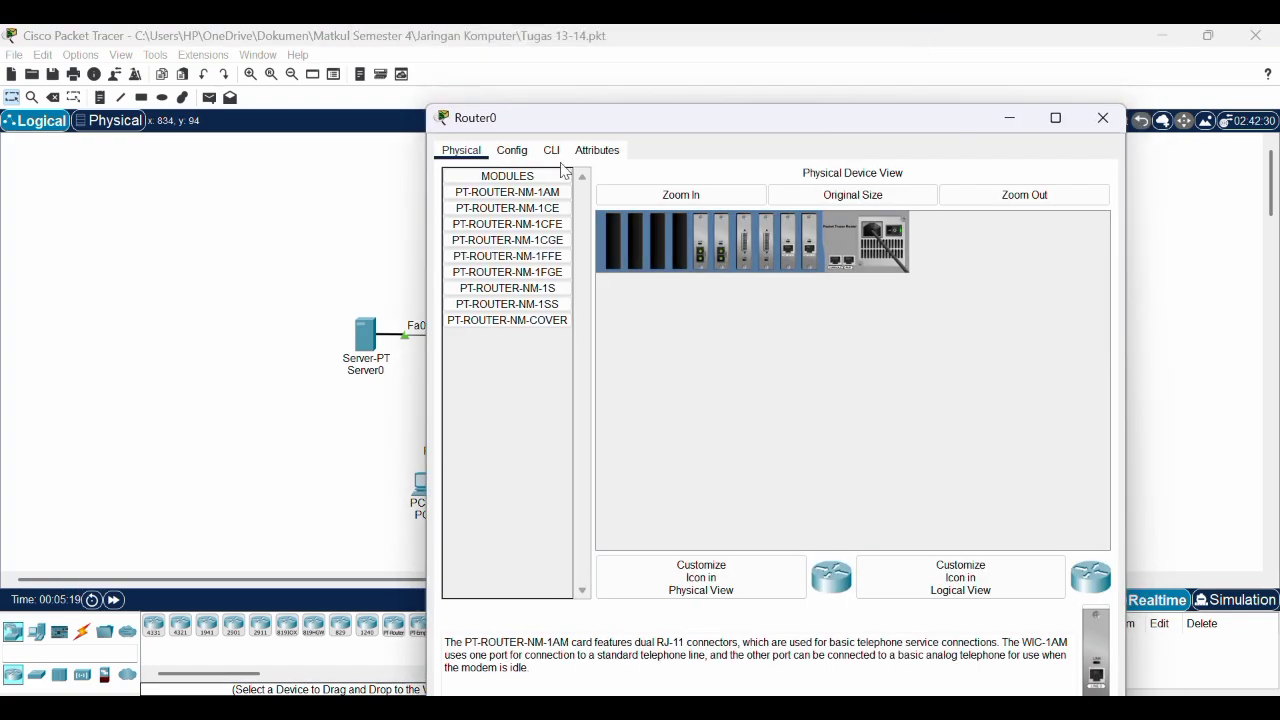
click(512, 152)
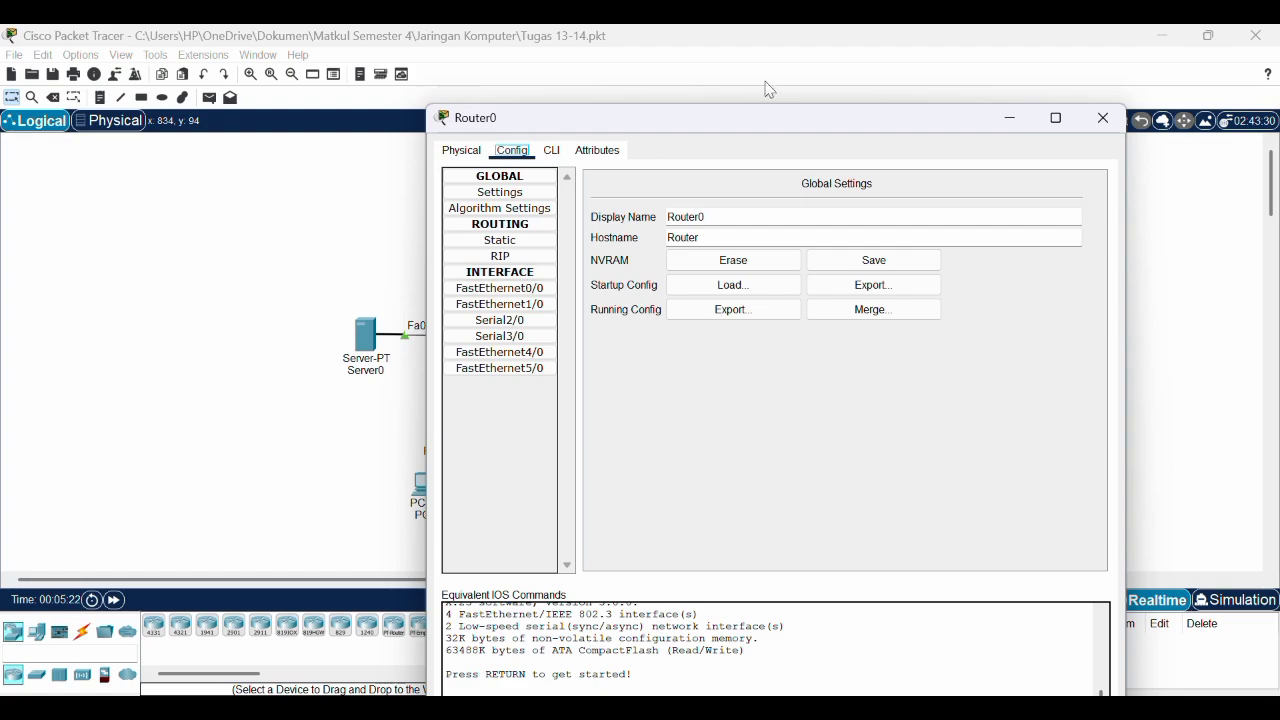
drag(764, 115, 919, 91)
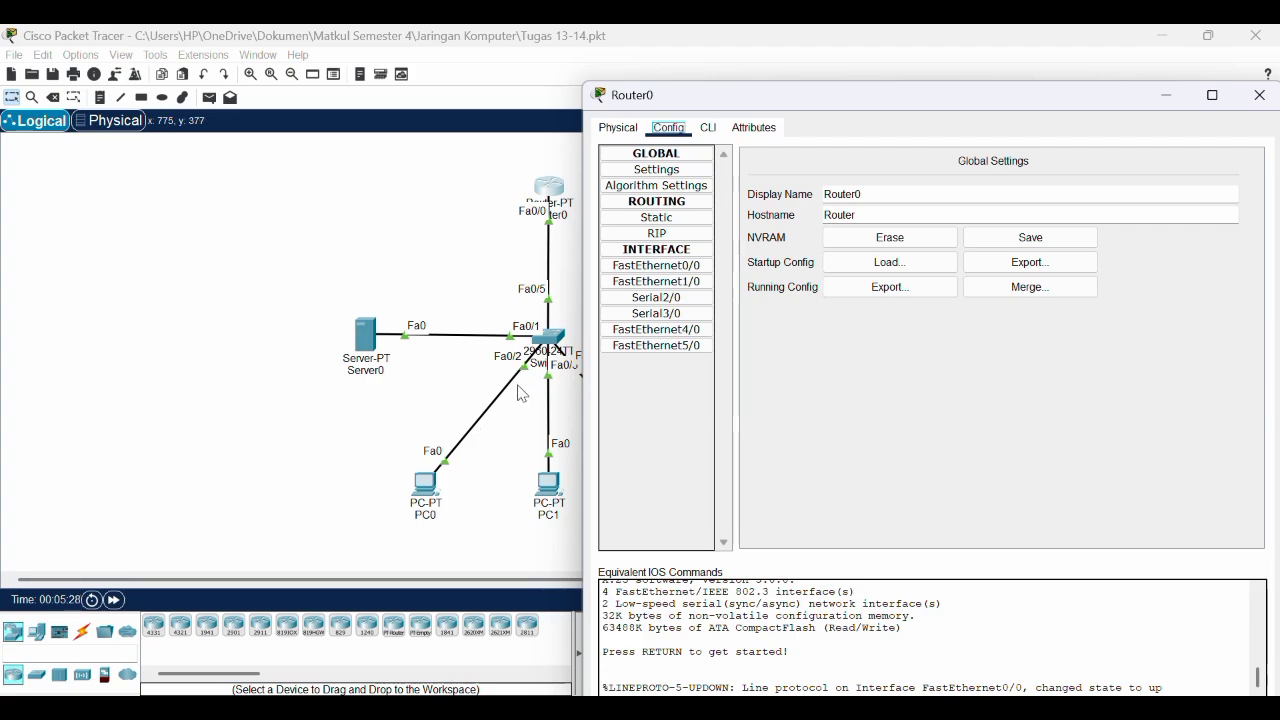
click(680, 266)
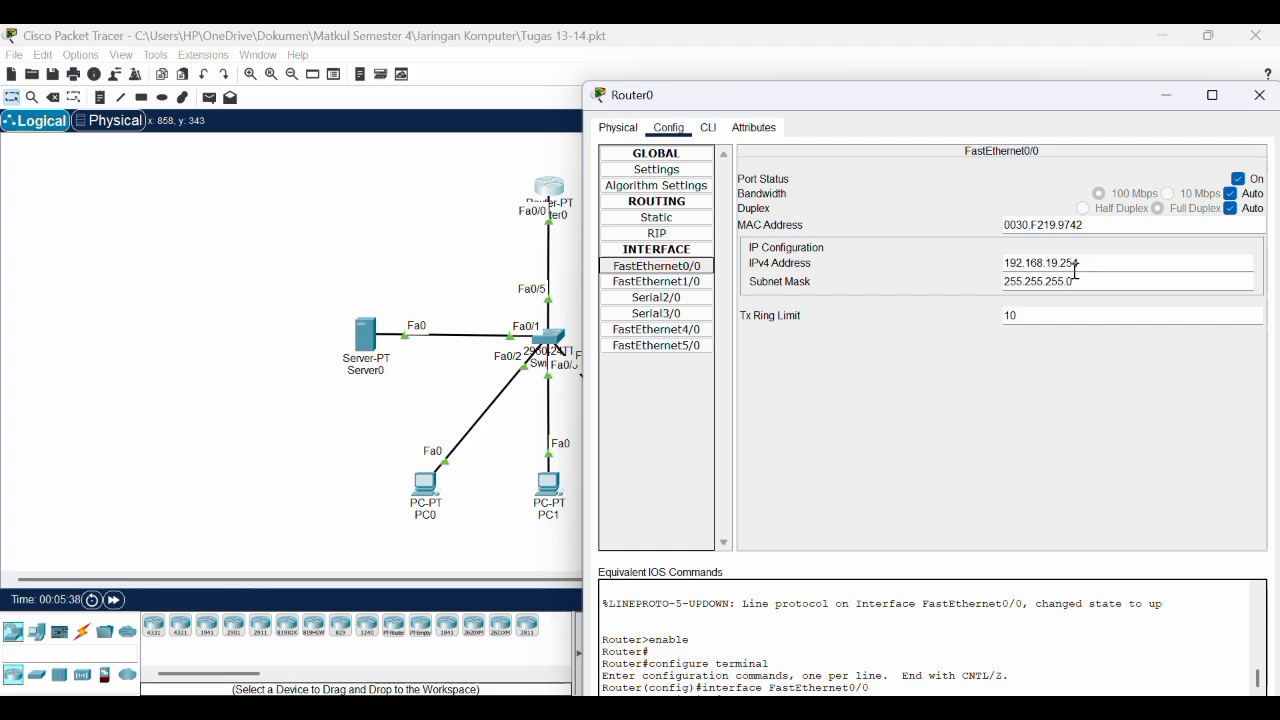
click(1259, 95)
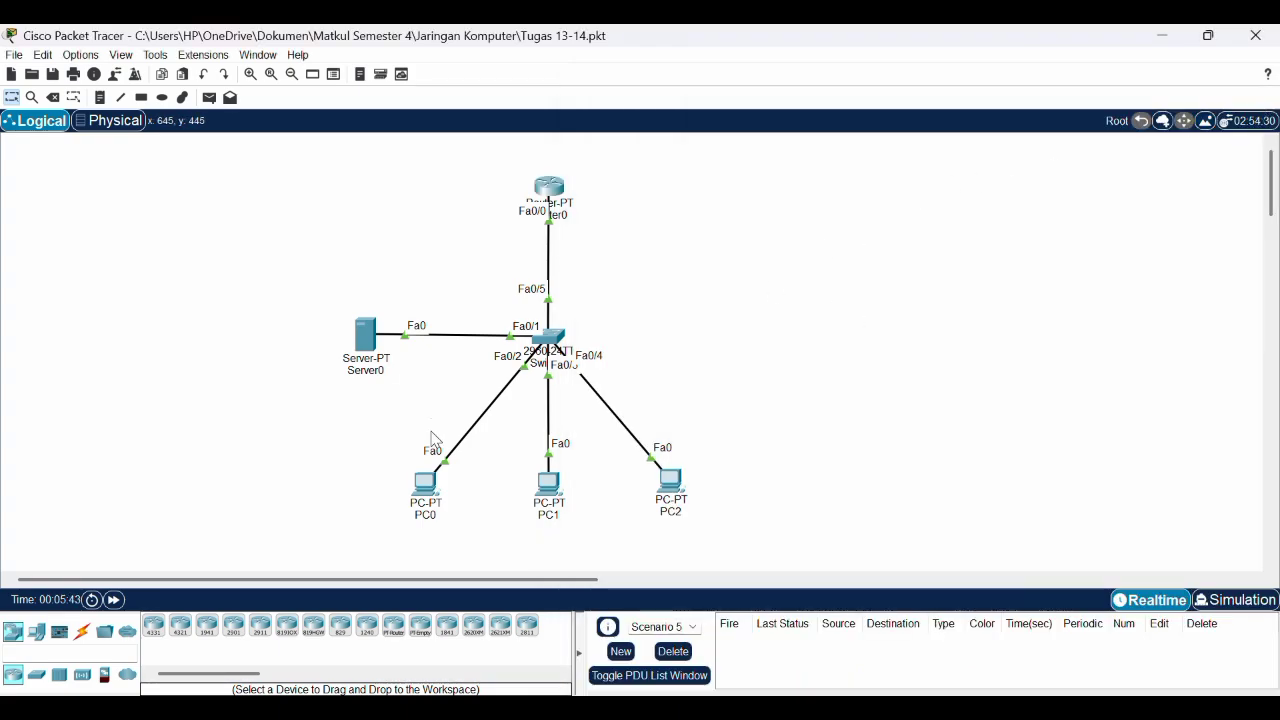
- Open PC0's desktop applications, check the HTTP service settings on Server0, and close the server's window
click(428, 488)
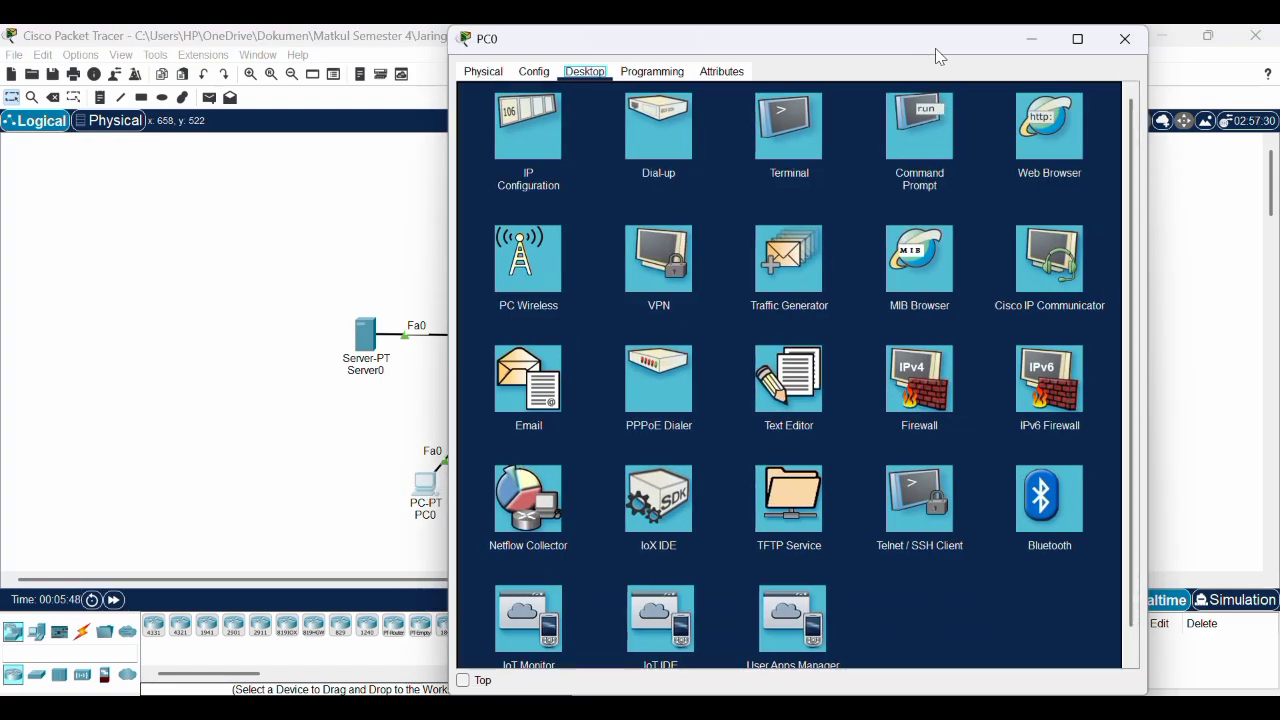
drag(937, 55, 945, 91)
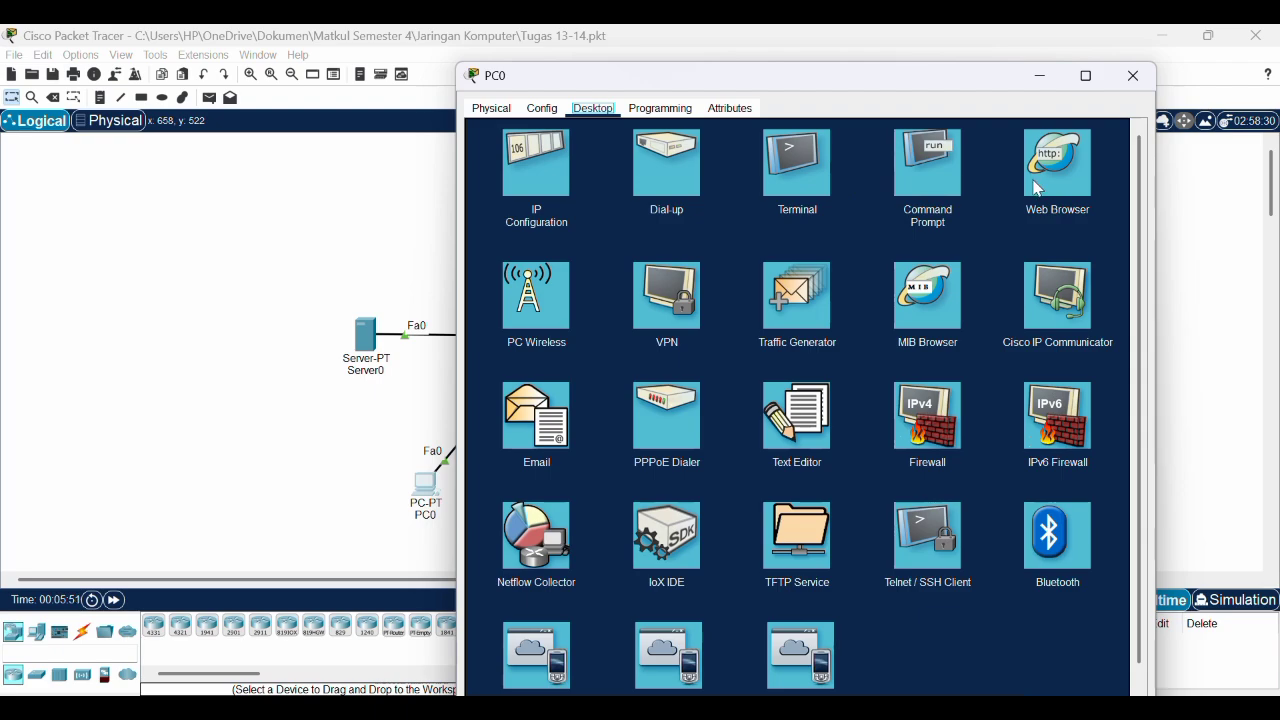
click(363, 343)
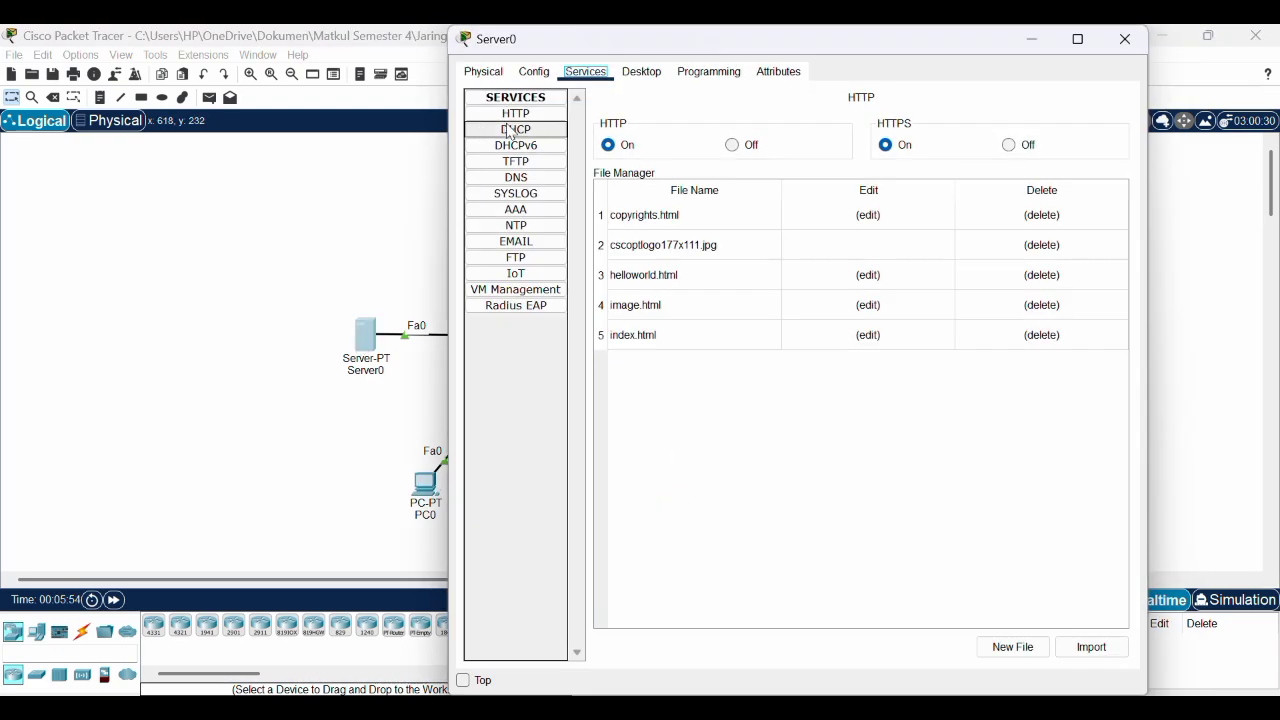
click(518, 129)
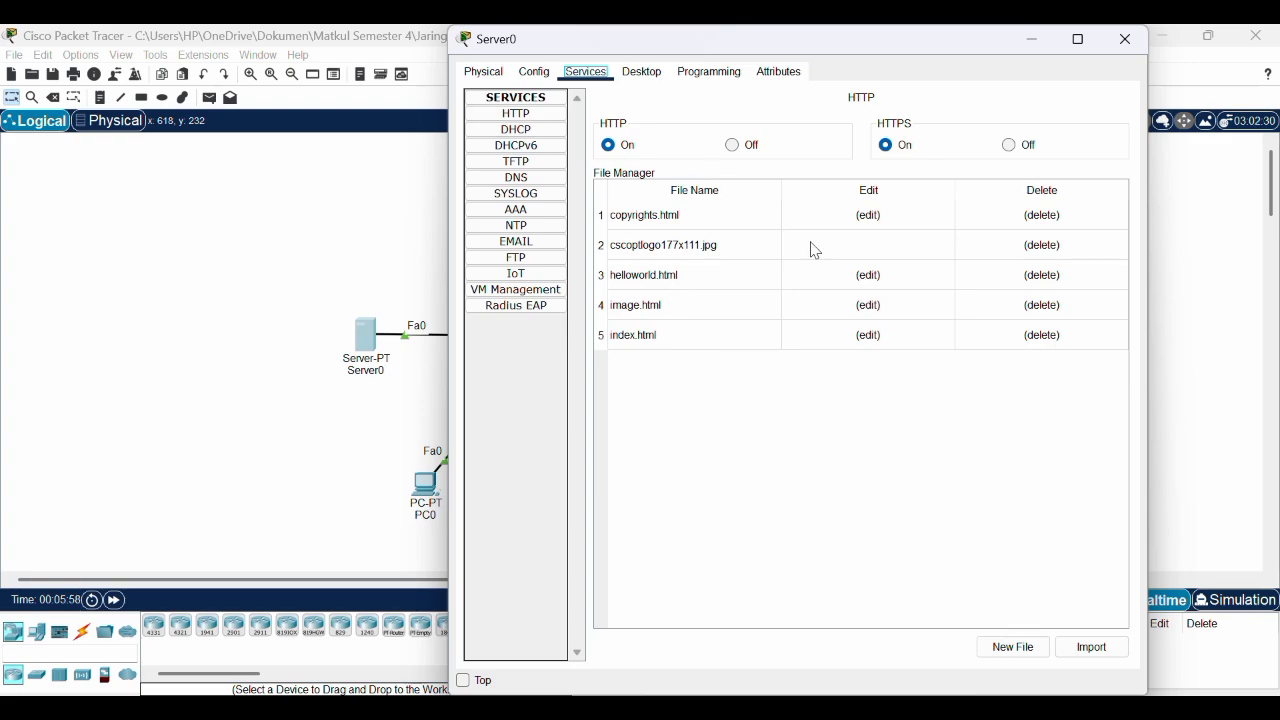
click(1125, 39)
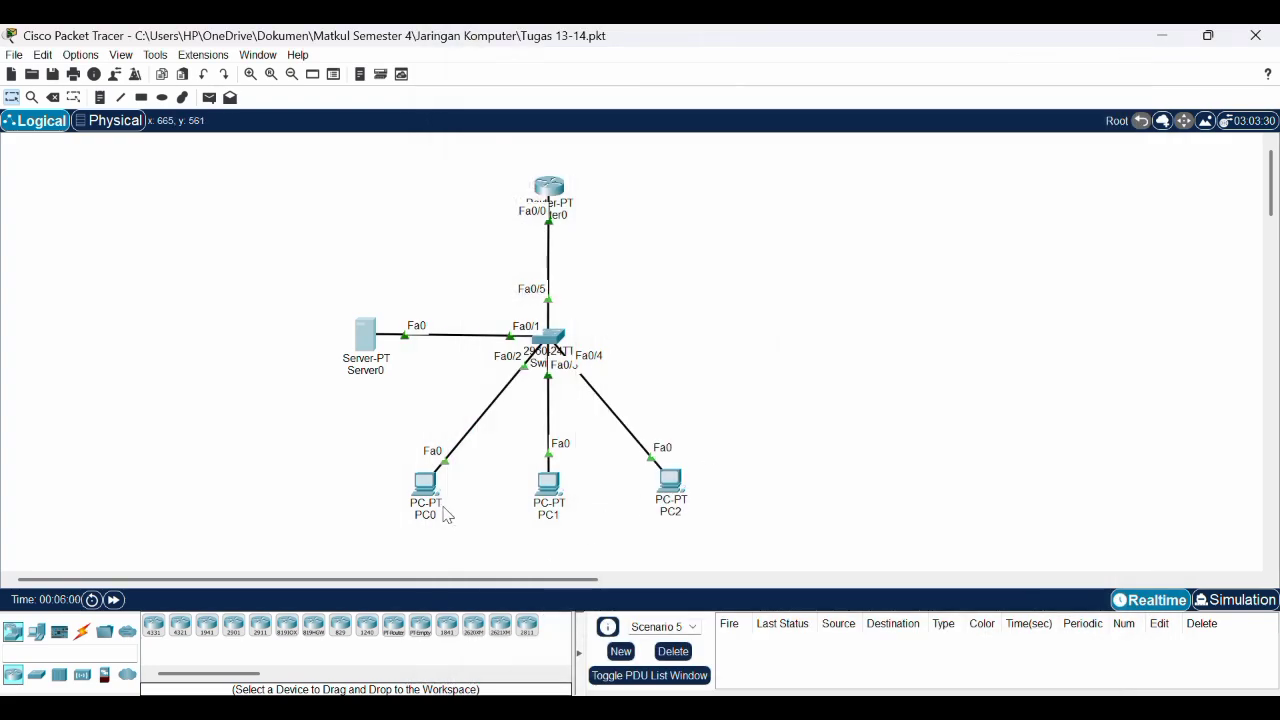
- Load the server's web page at 192.168.19.1 in PC0's web browser, and return to the network topology
mouse_move(855, 708)
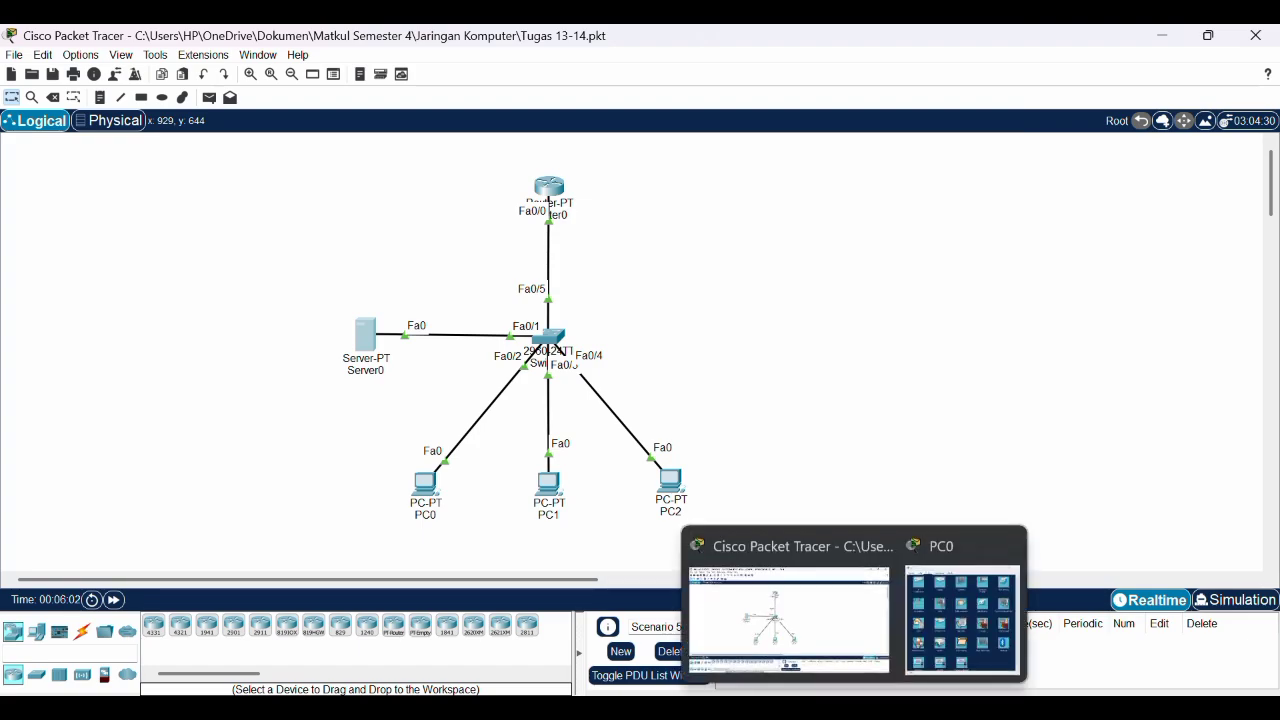
click(965, 628)
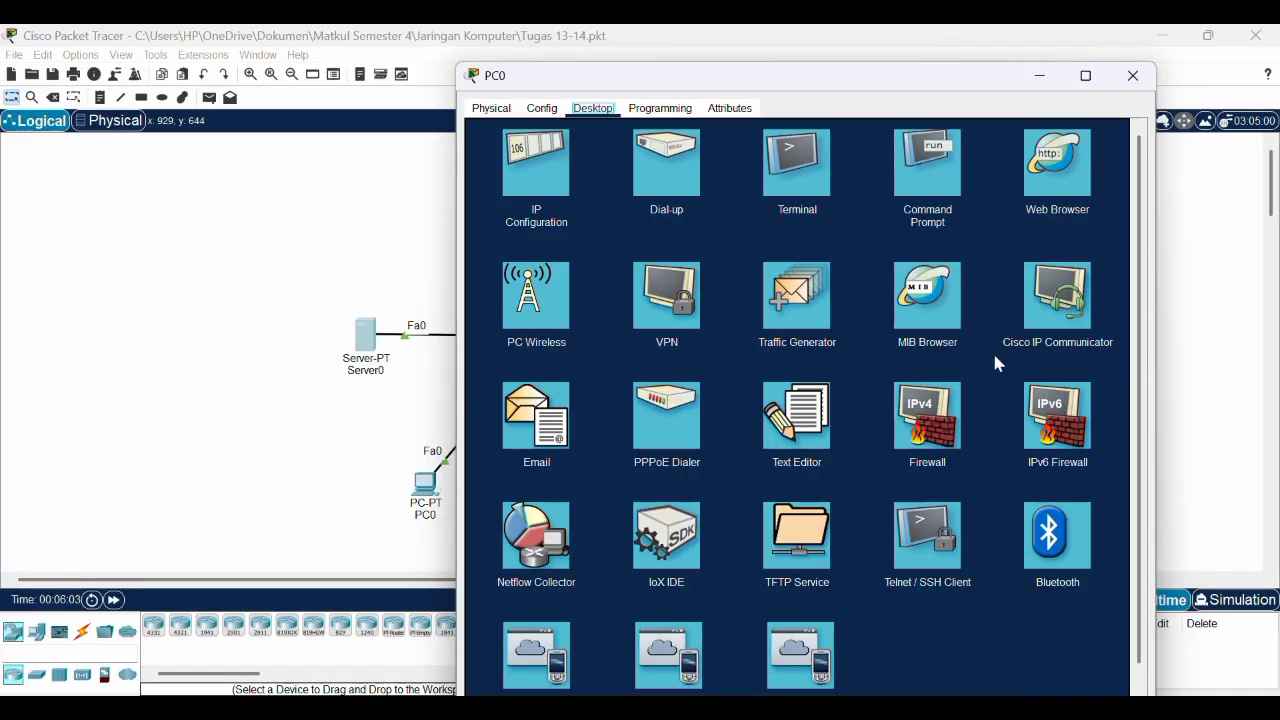
click(1053, 188)
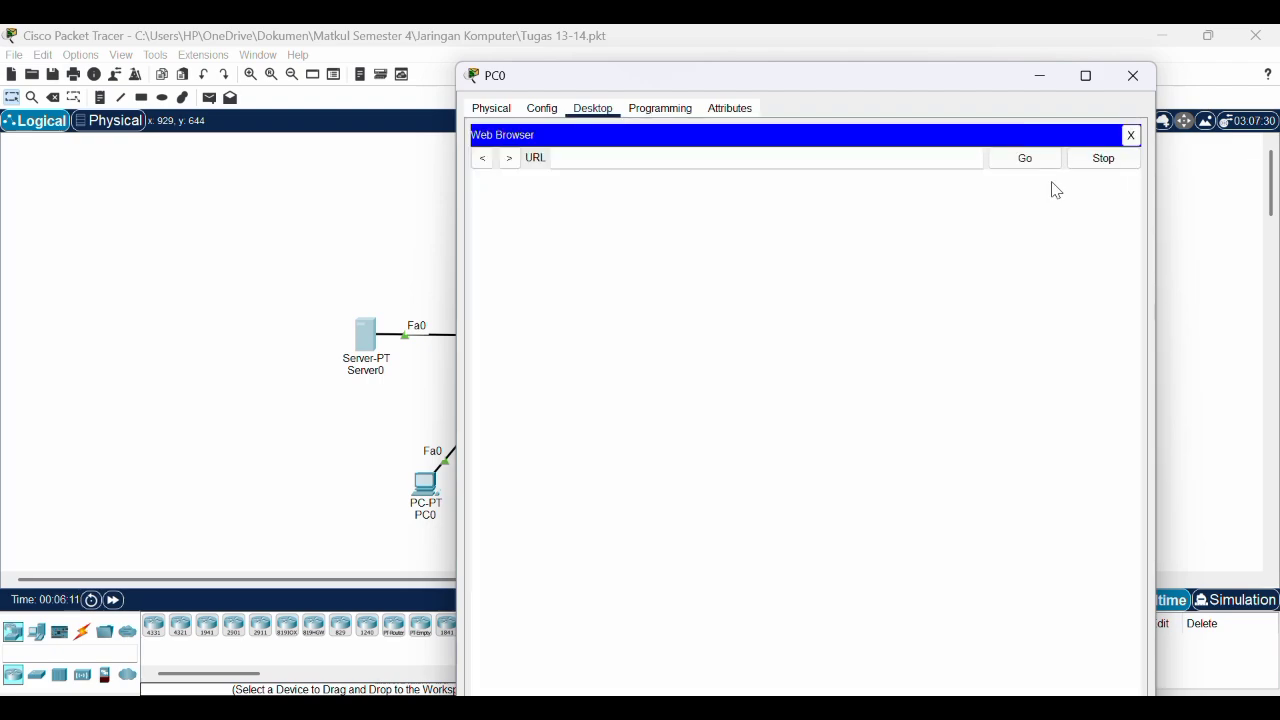
click(930, 161)
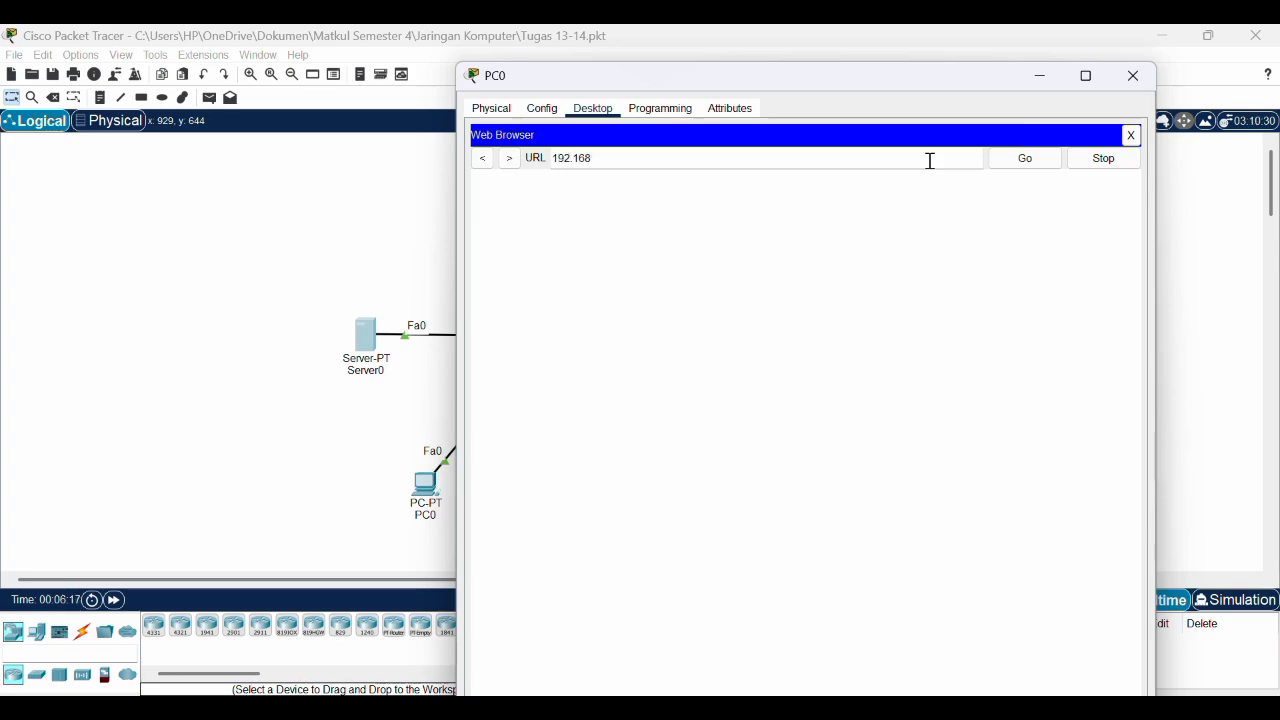
text(192.168.19.1)
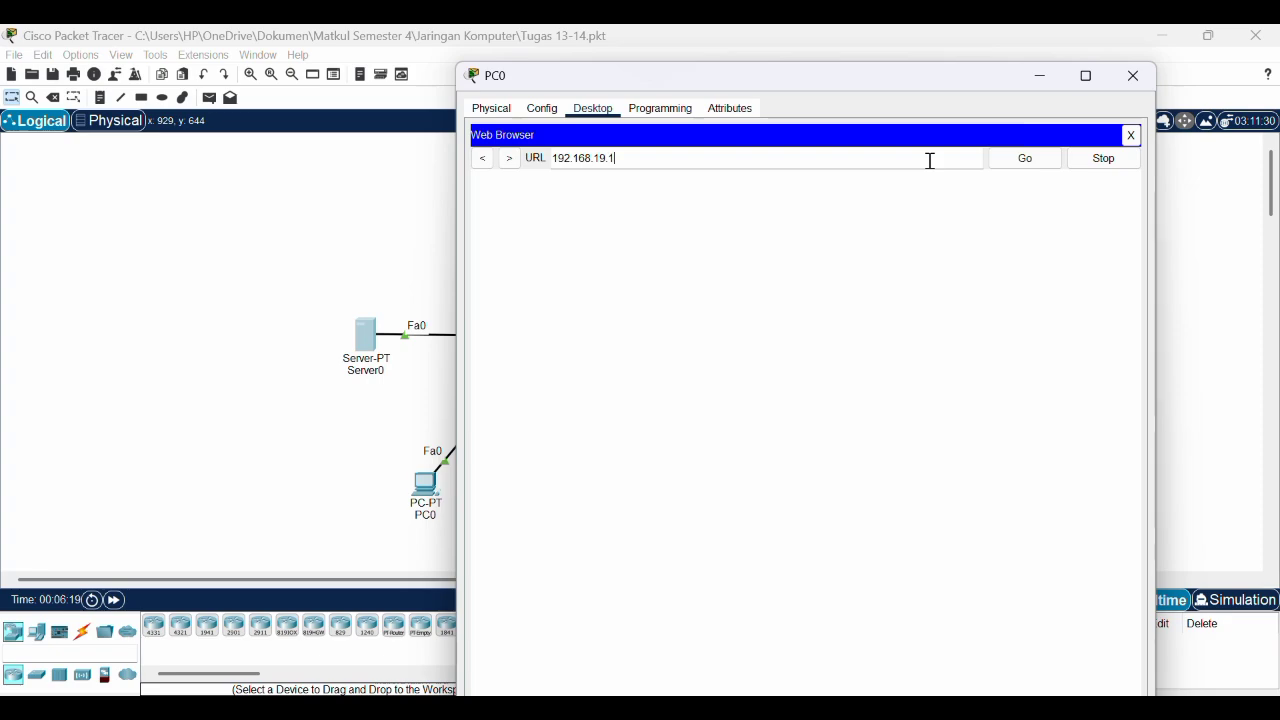
key(Return)
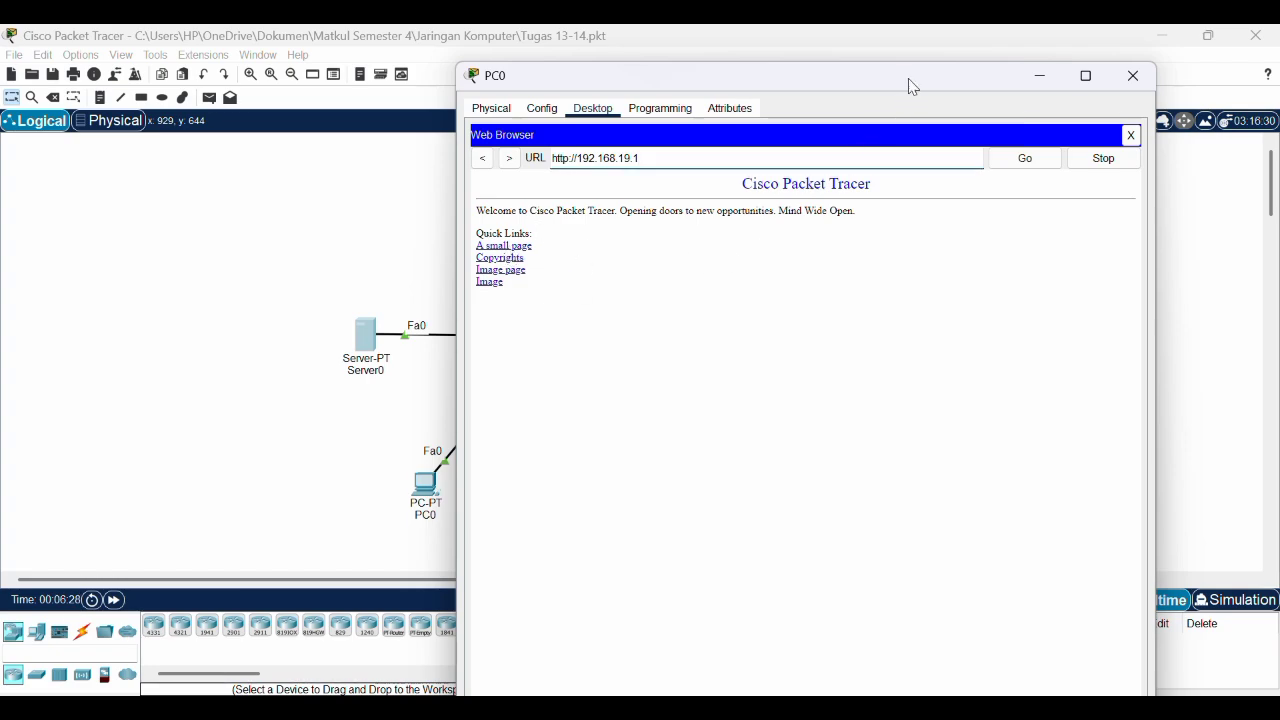
drag(905, 84, 801, 87)
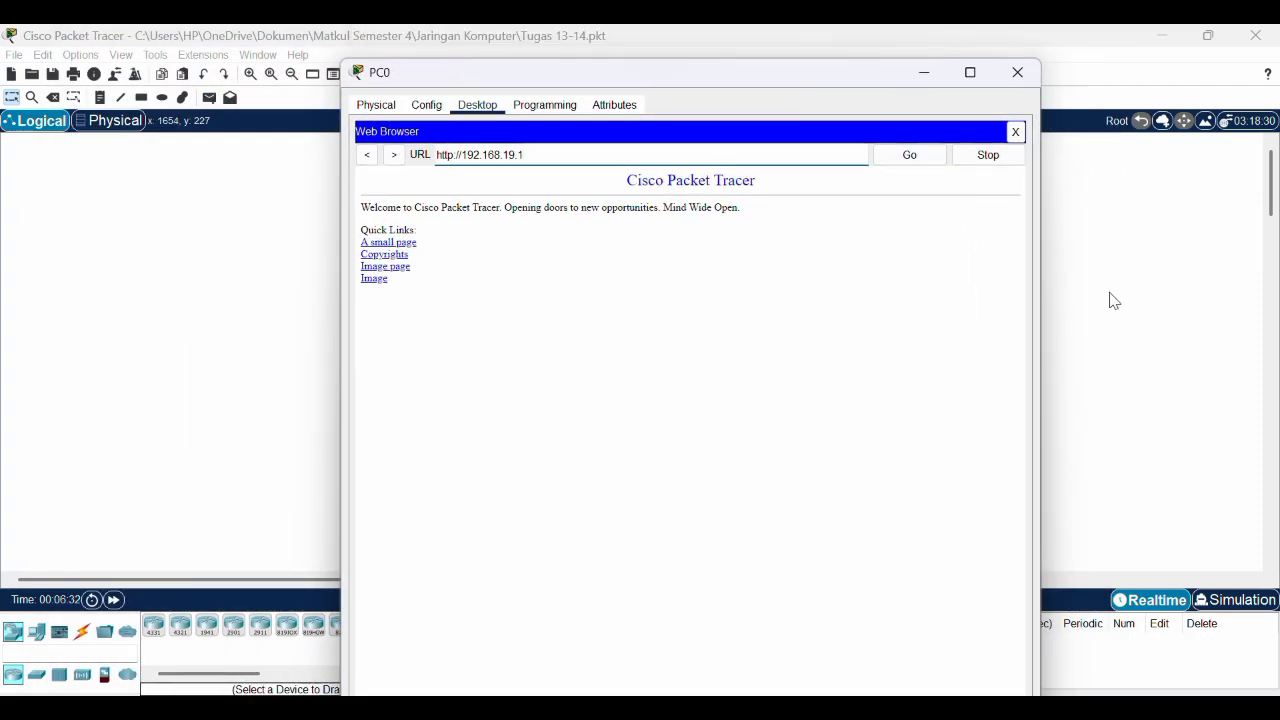
click(1135, 318)
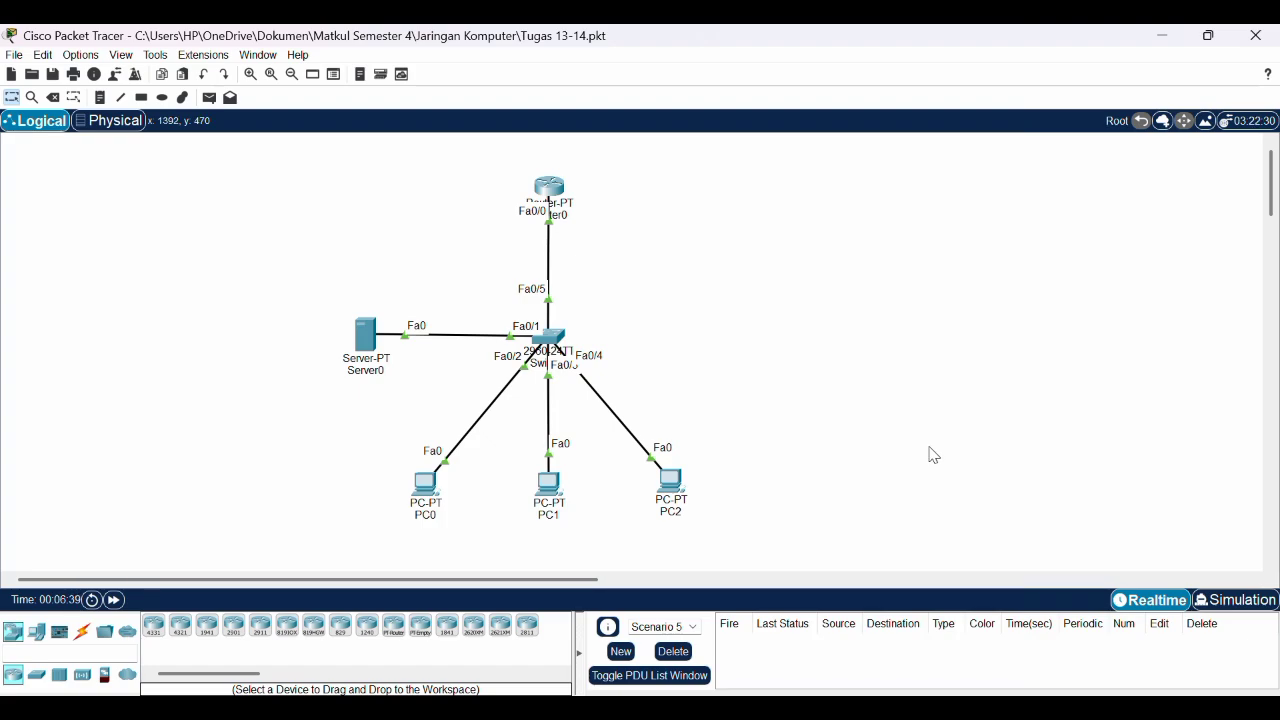
click(1220, 602)
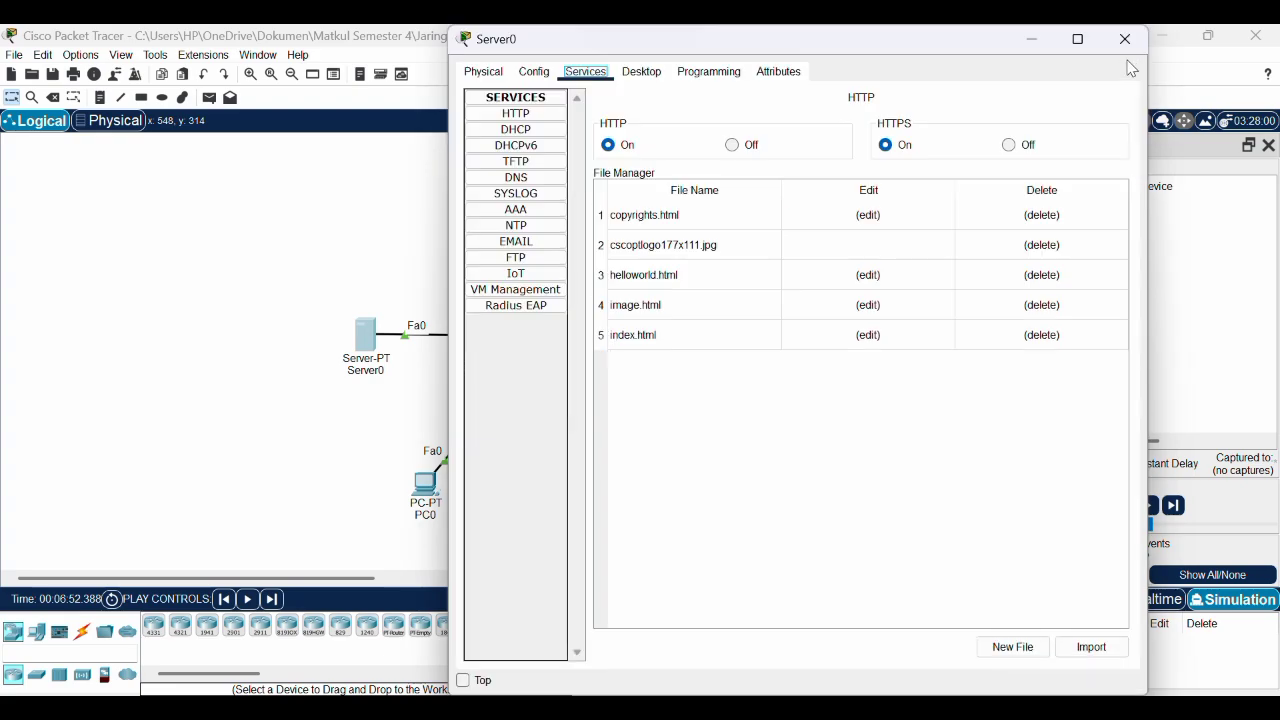
click(1125, 40)
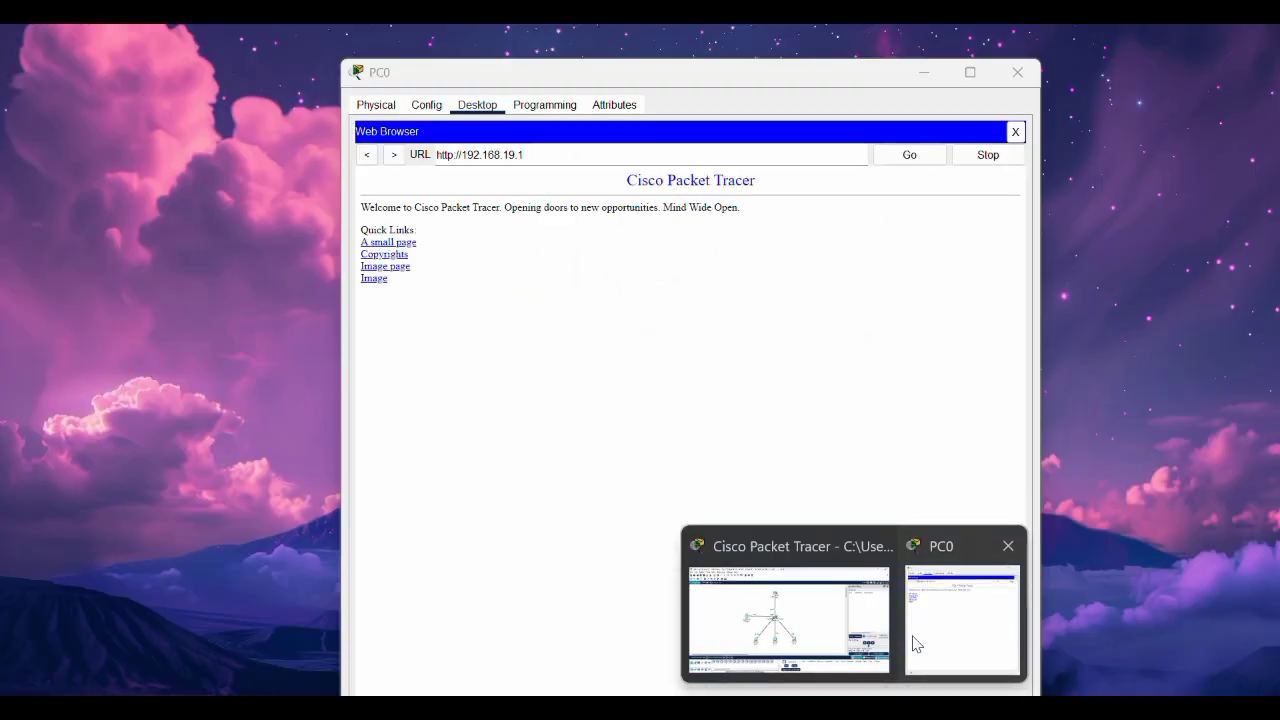
click(916, 643)
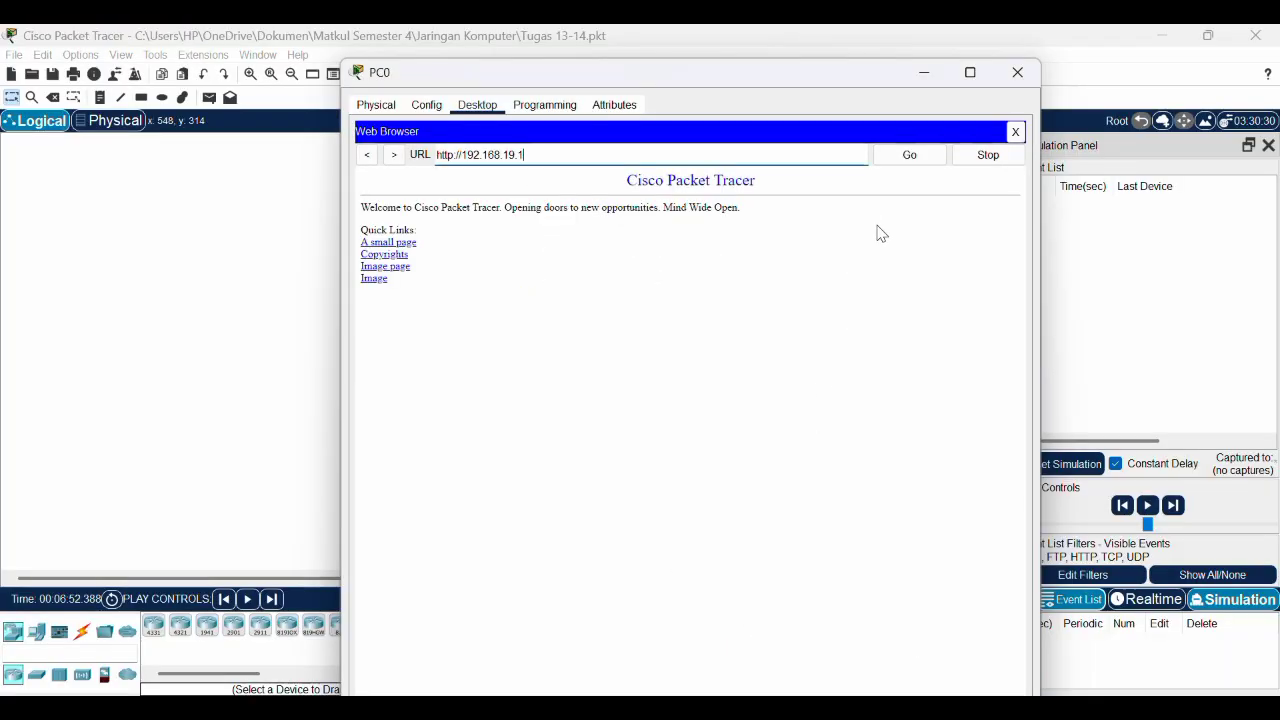
click(916, 162)
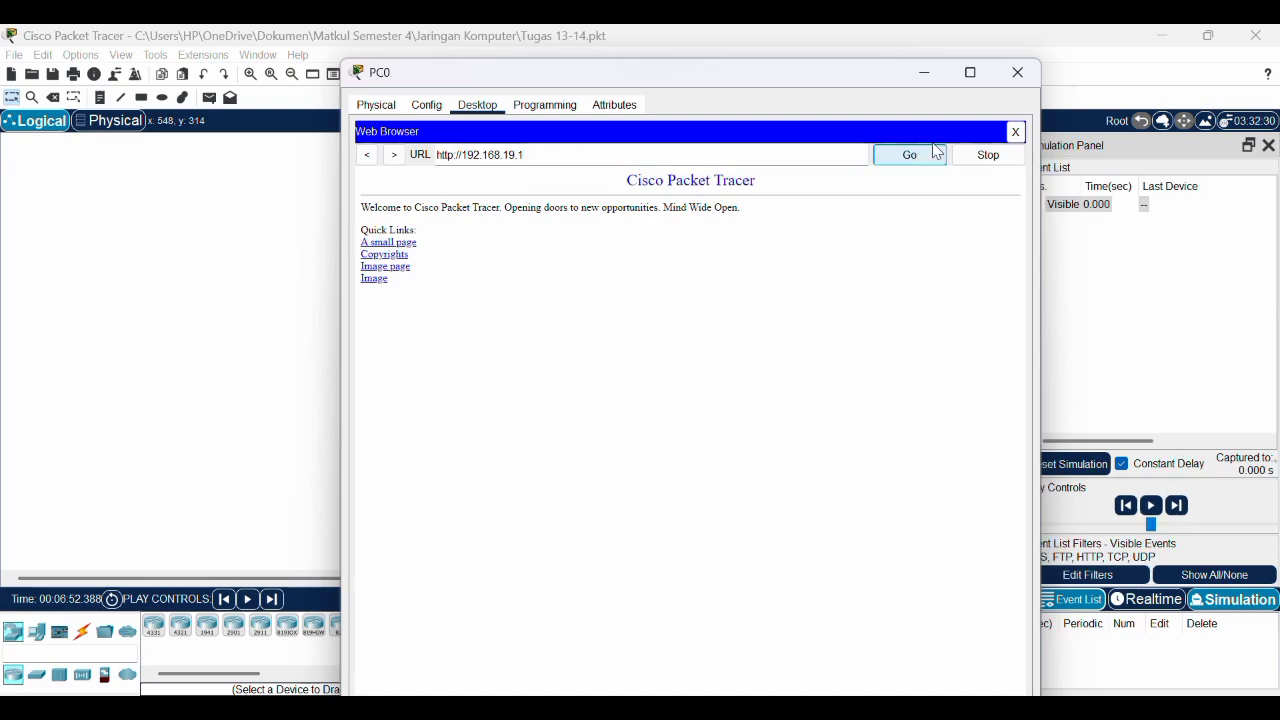
click(925, 74)
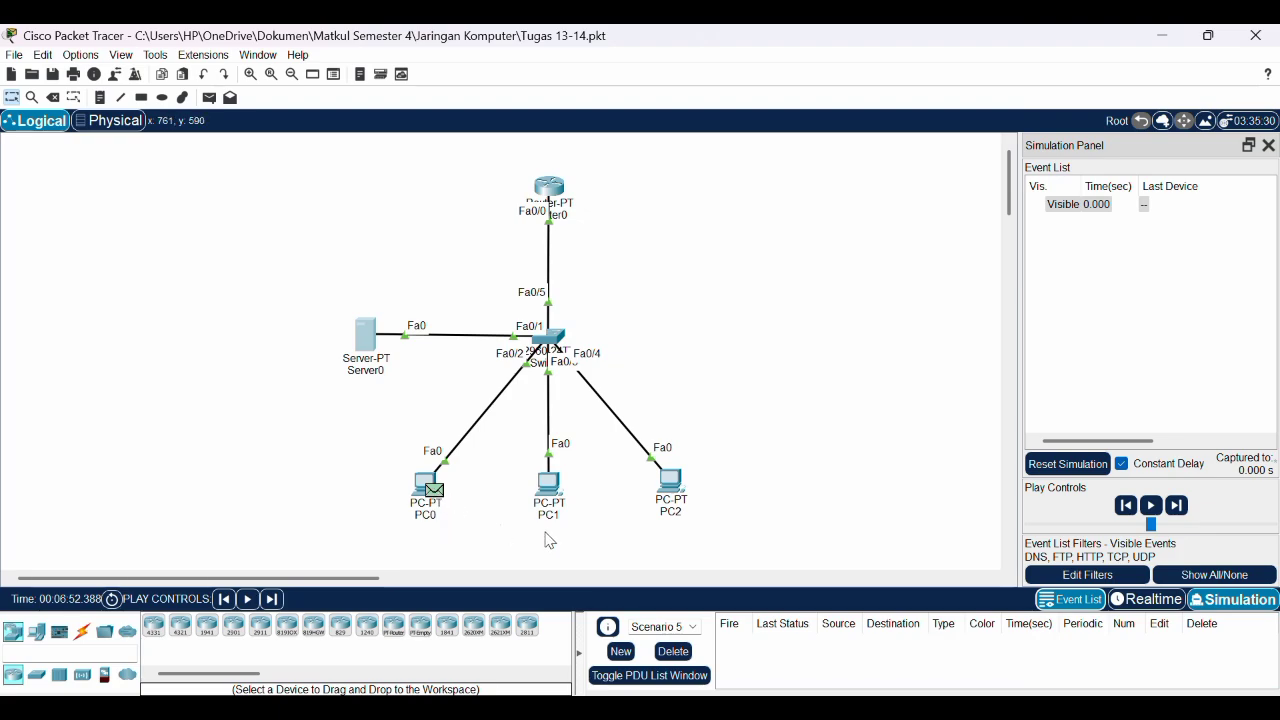
- Advance the simulation of PC0's web request four events forward, and delete the current scenario
click(1175, 507)
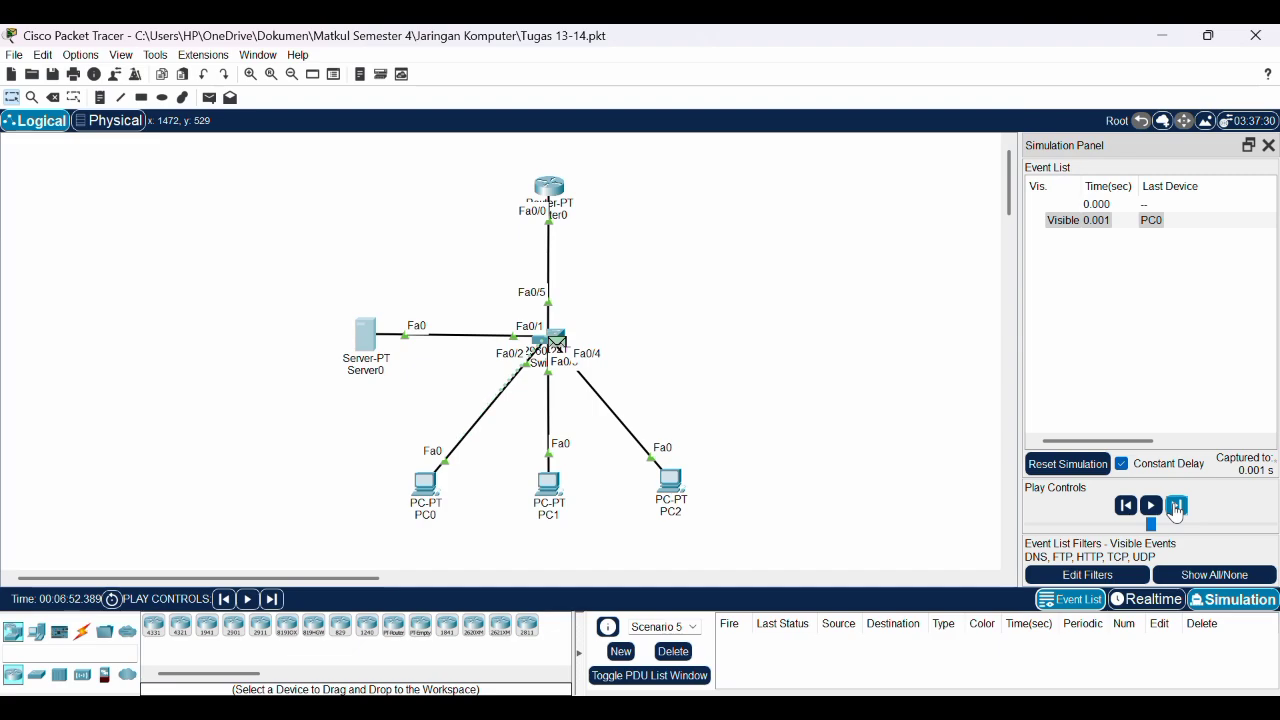
click(1175, 507)
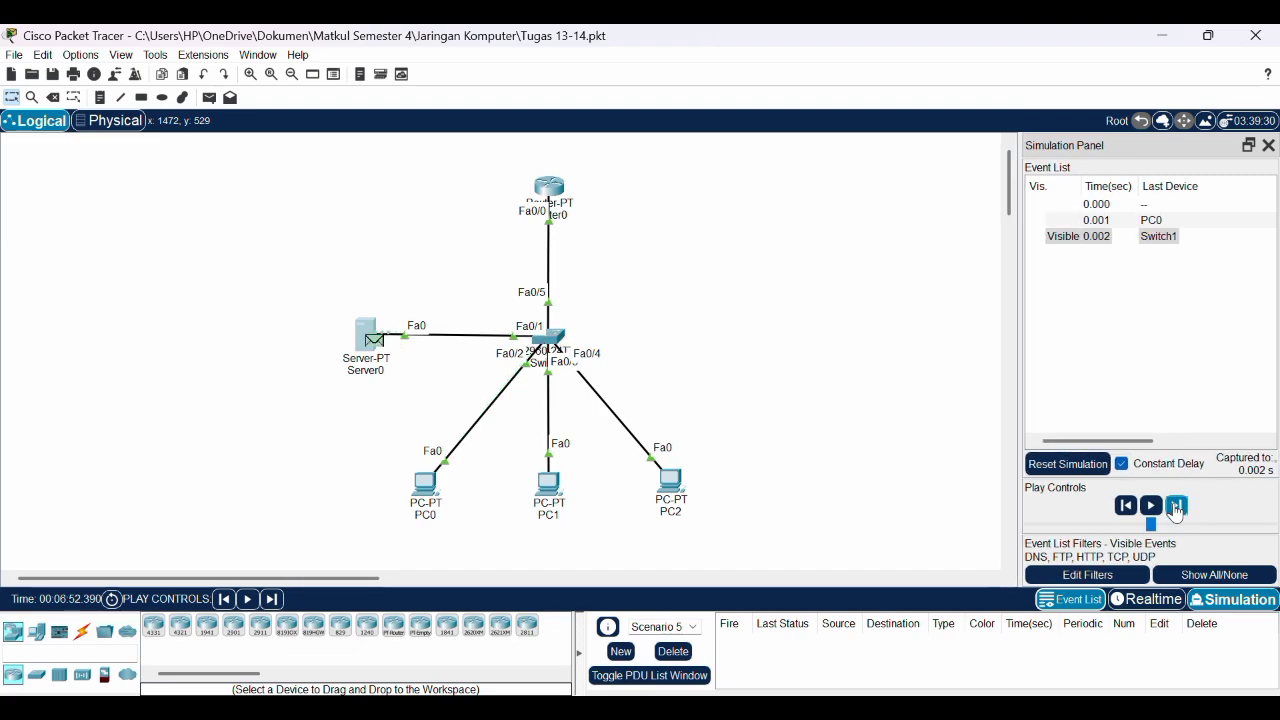
click(1176, 507)
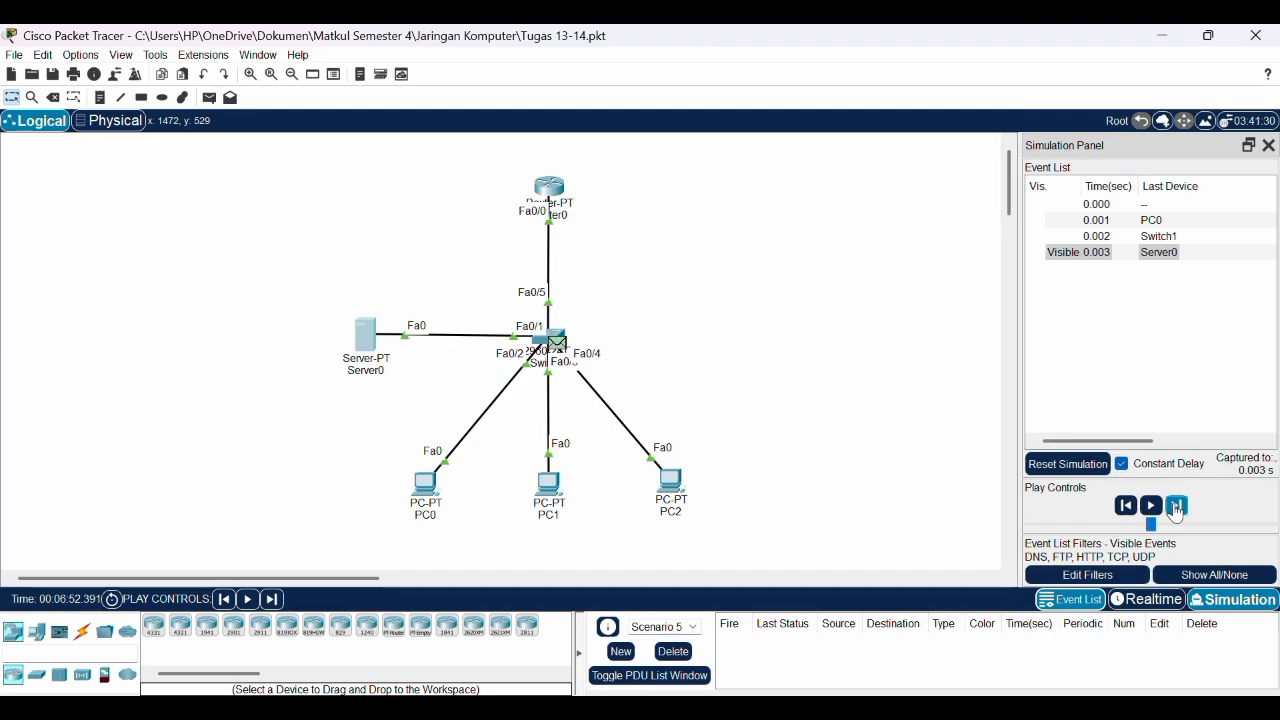
click(1176, 507)
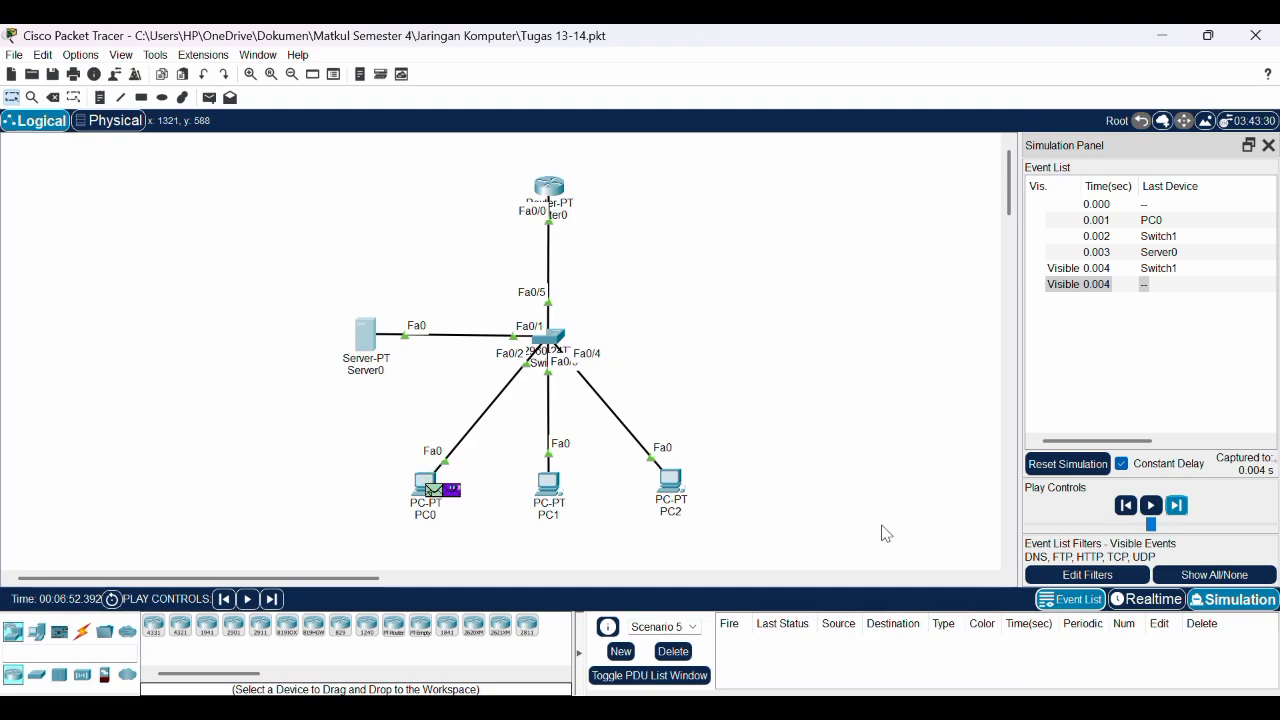
click(672, 656)
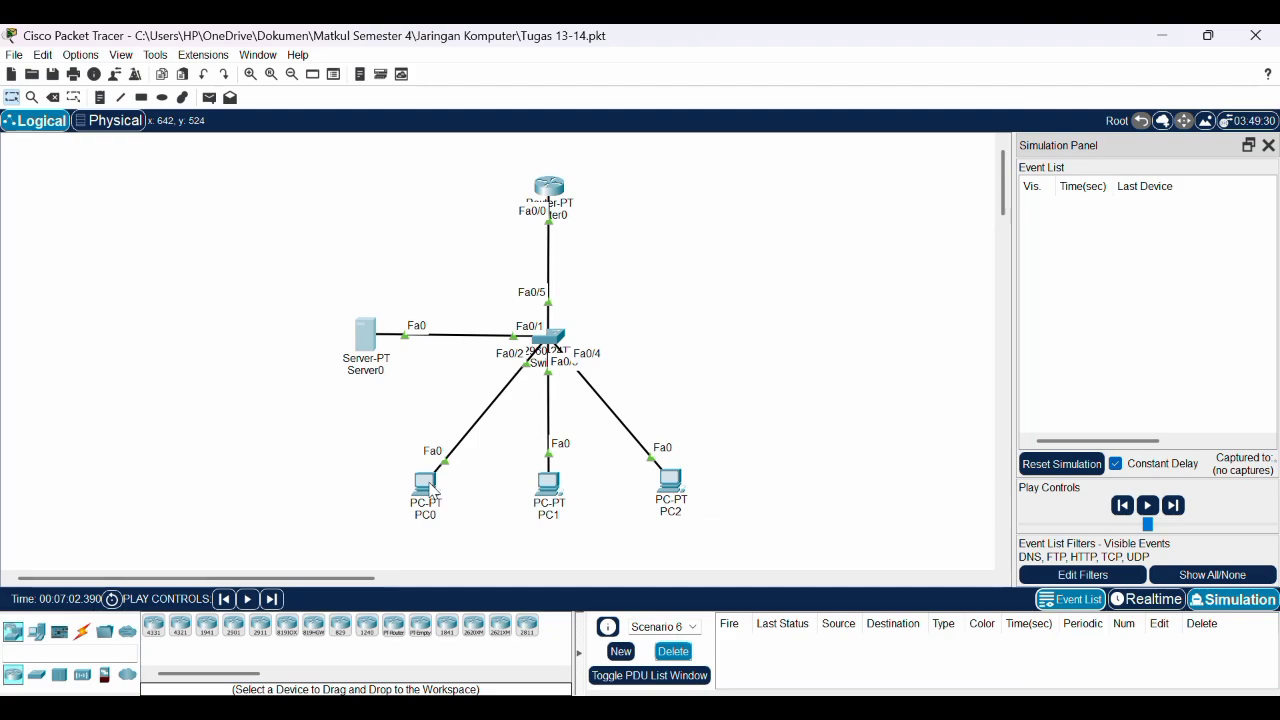
click(552, 487)
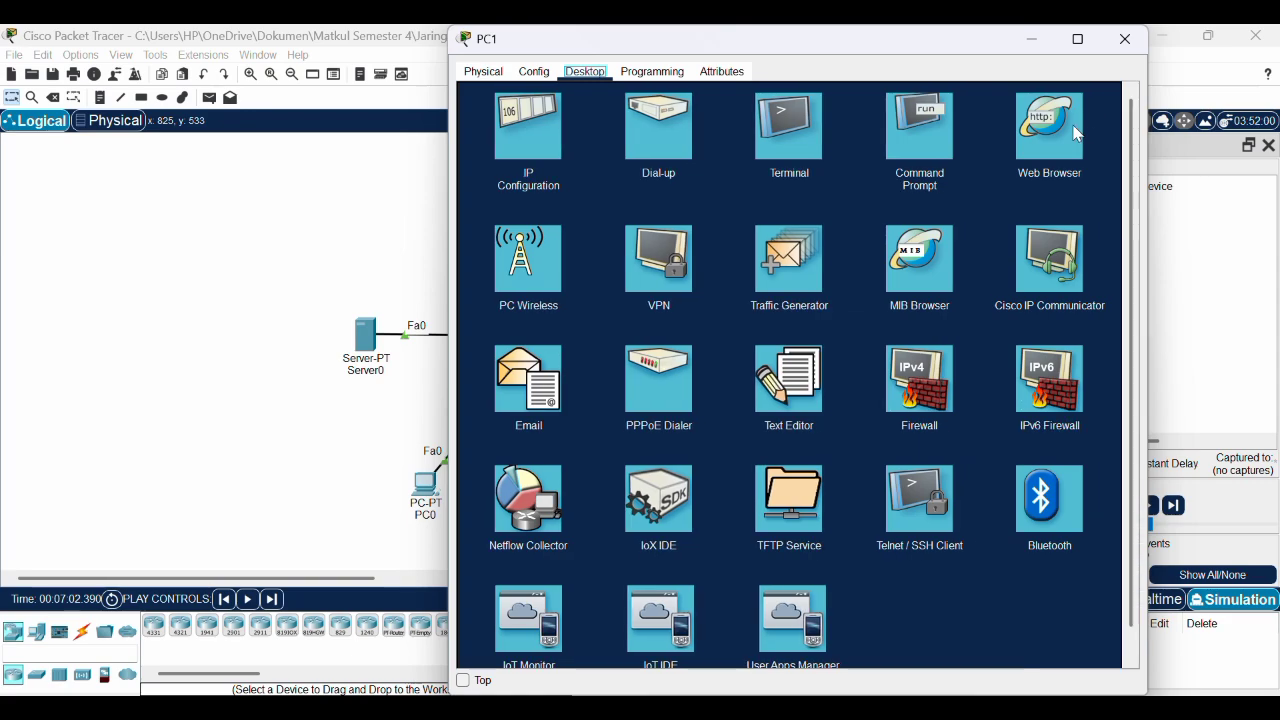
click(1068, 127)
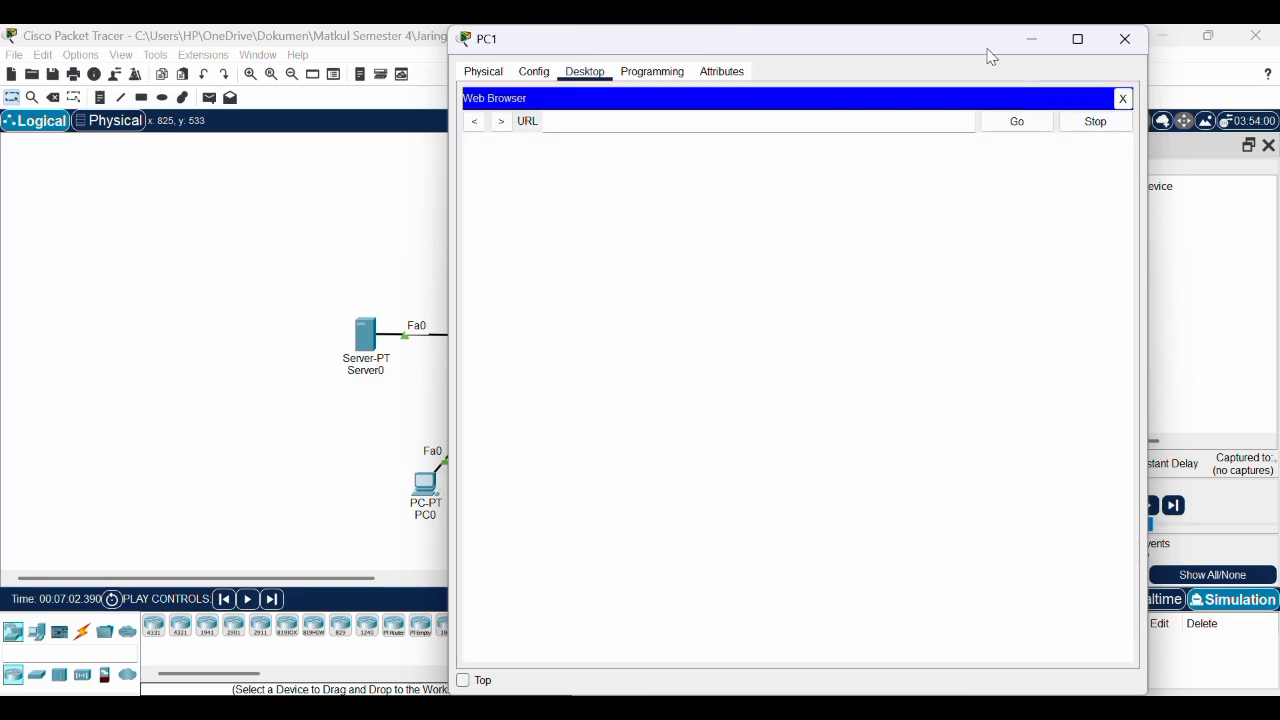
drag(989, 45, 984, 74)
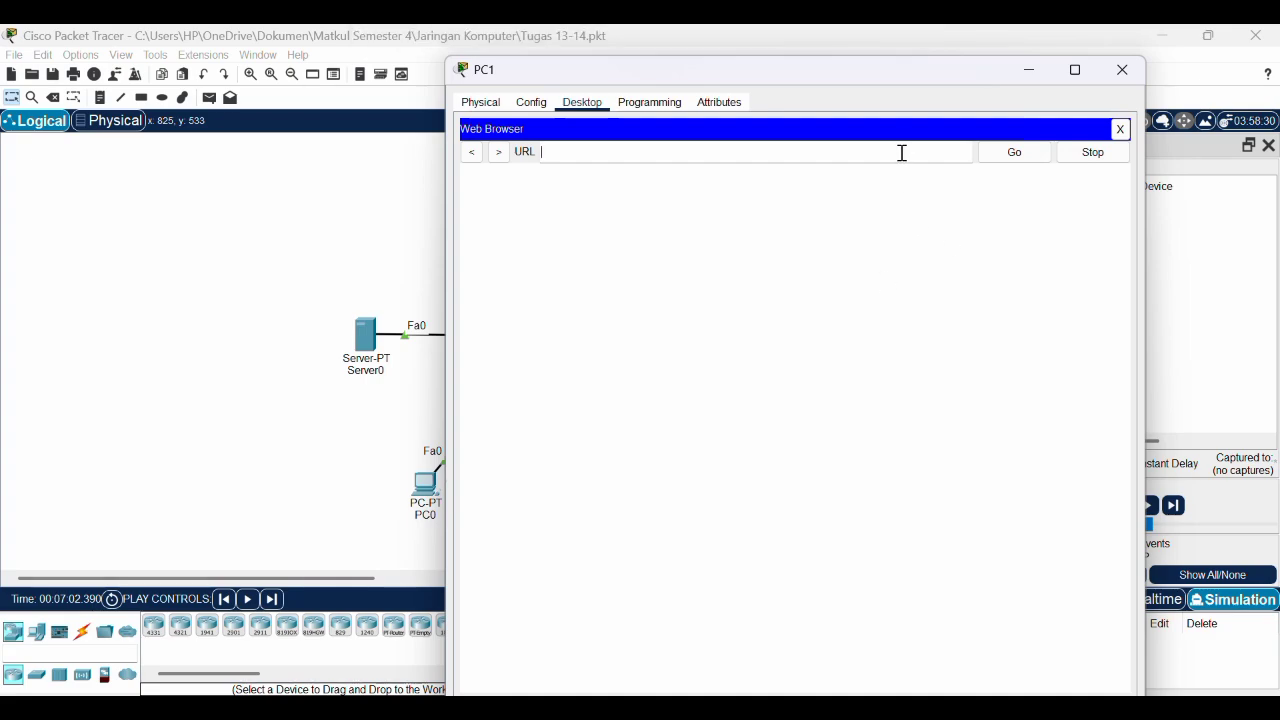
text(eb.local)
key(Return)
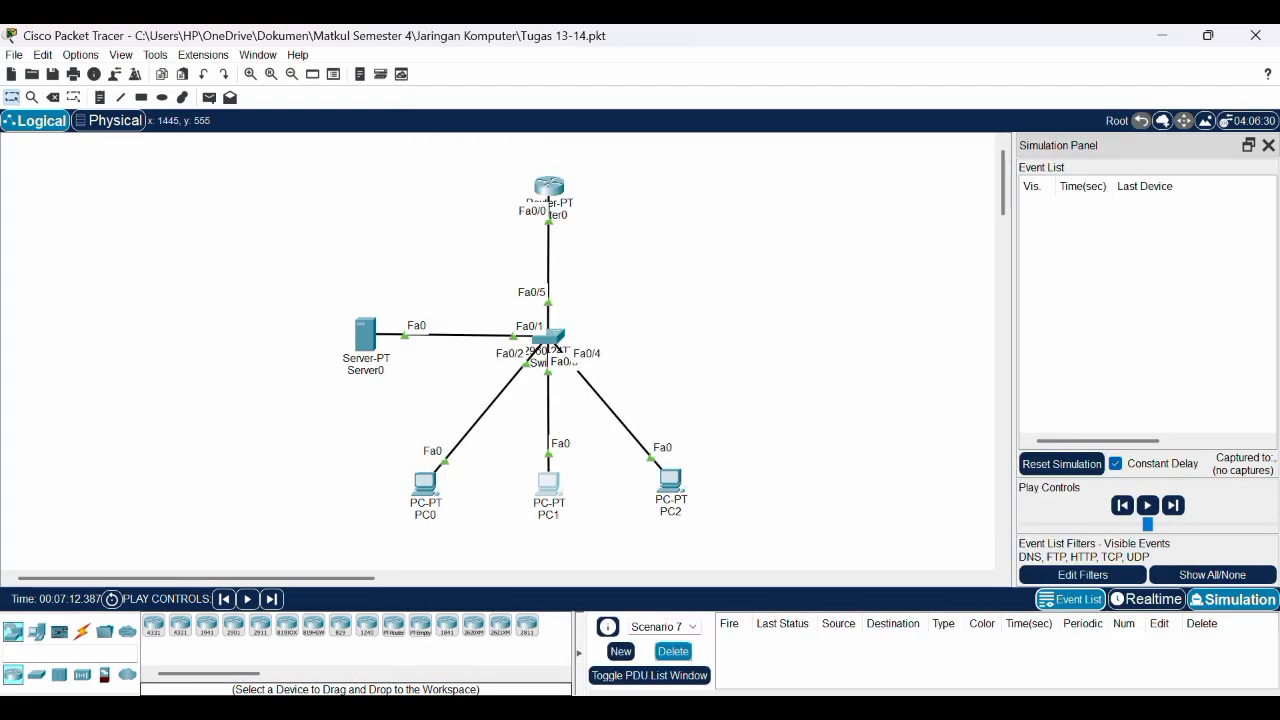
mouse_move(854, 708)
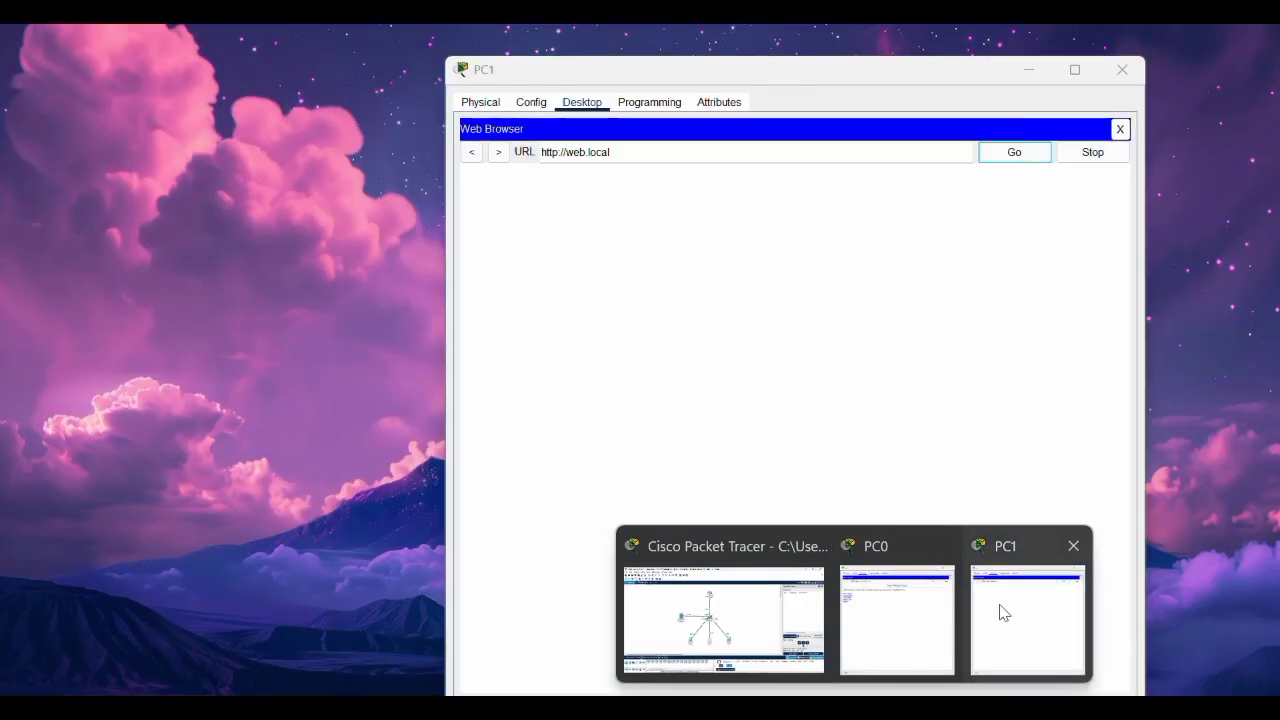
click(1000, 609)
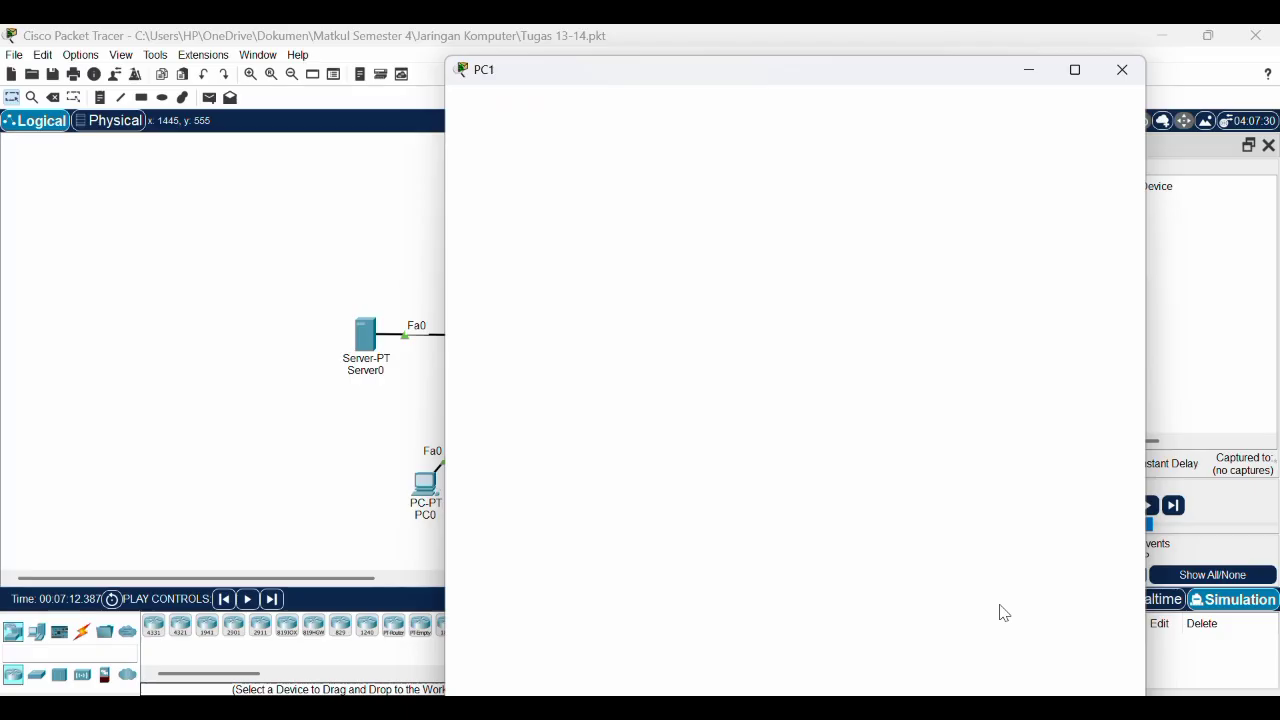
click(1014, 122)
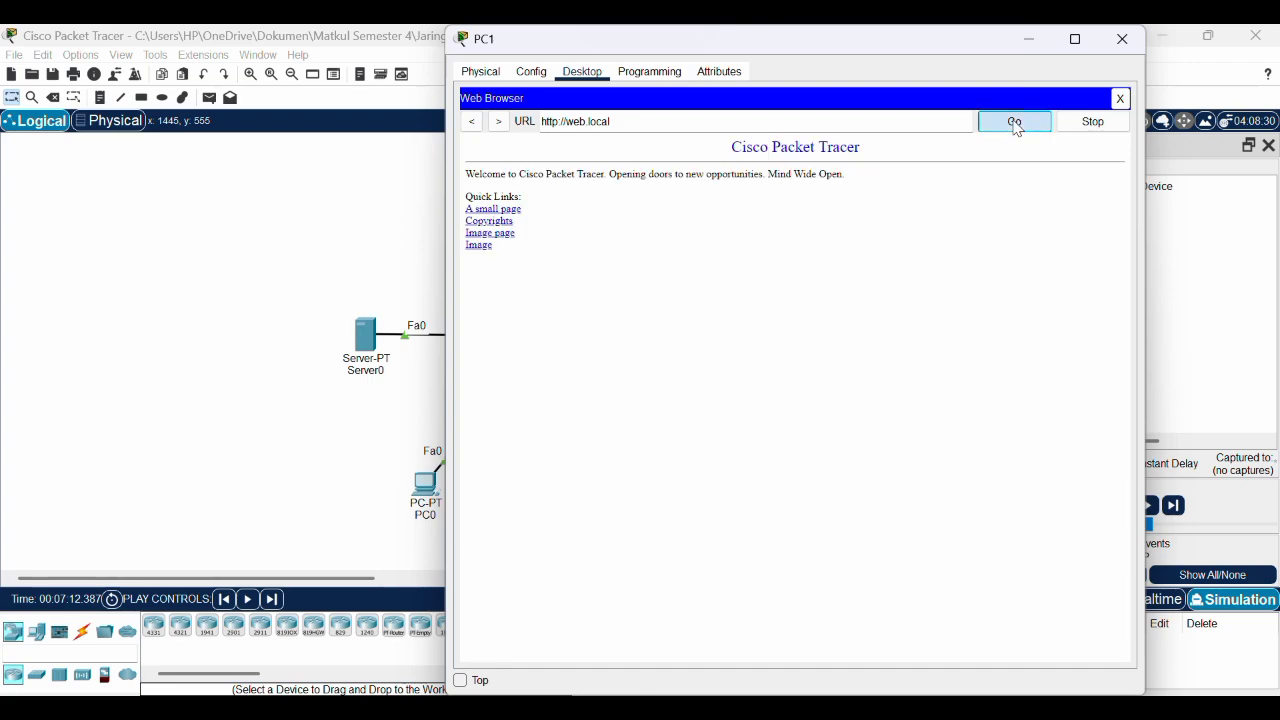
click(1029, 40)
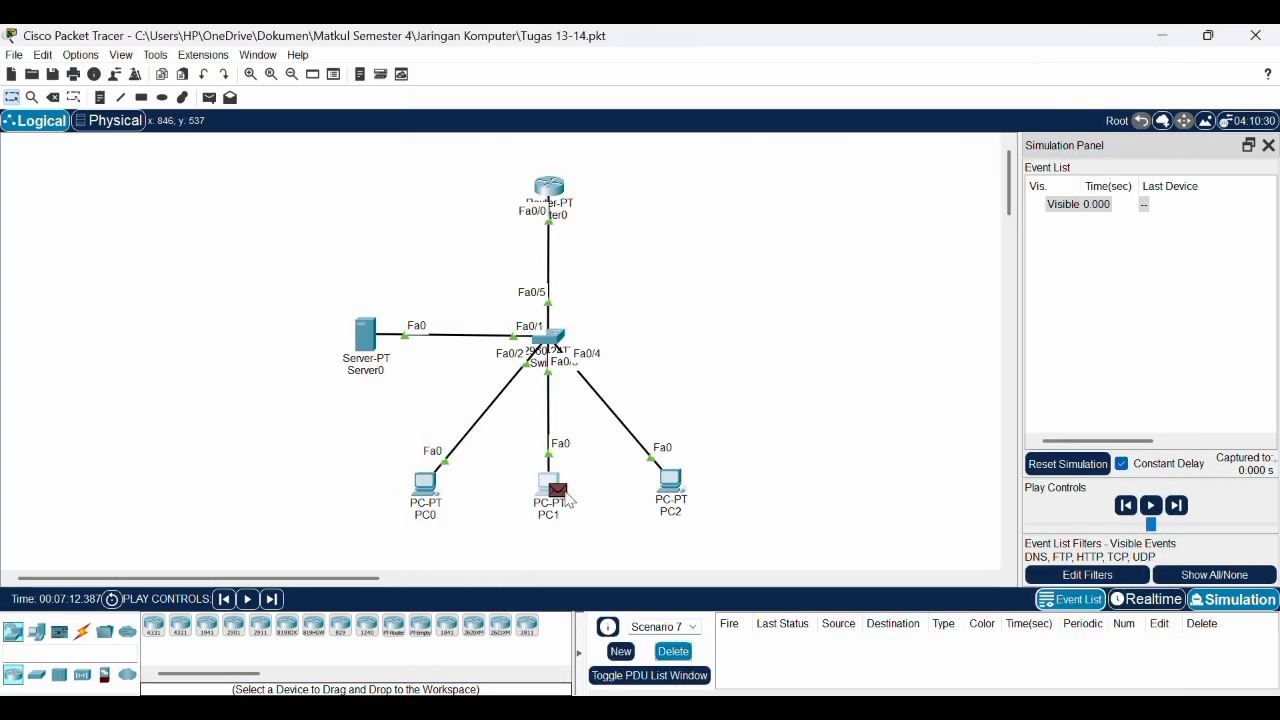
- Play the simulation of PC1's web.local request, pause it, and delete the current scenario
click(565, 492)
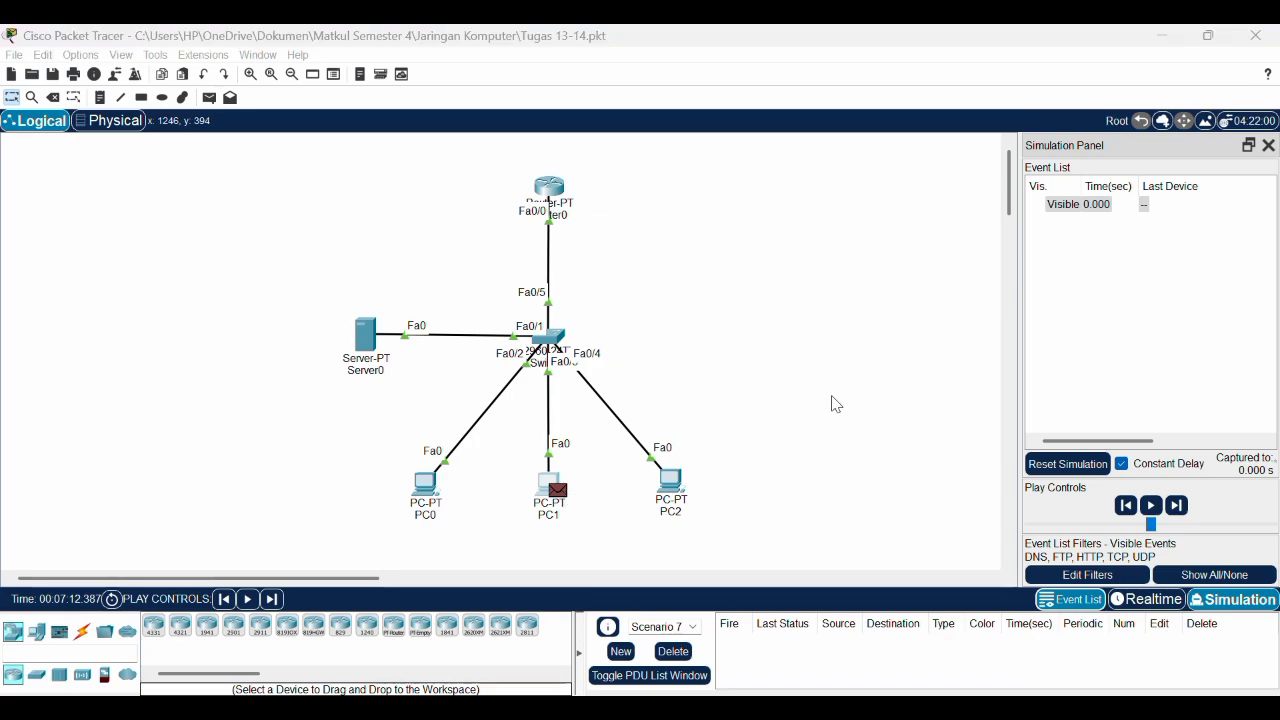
click(1152, 506)
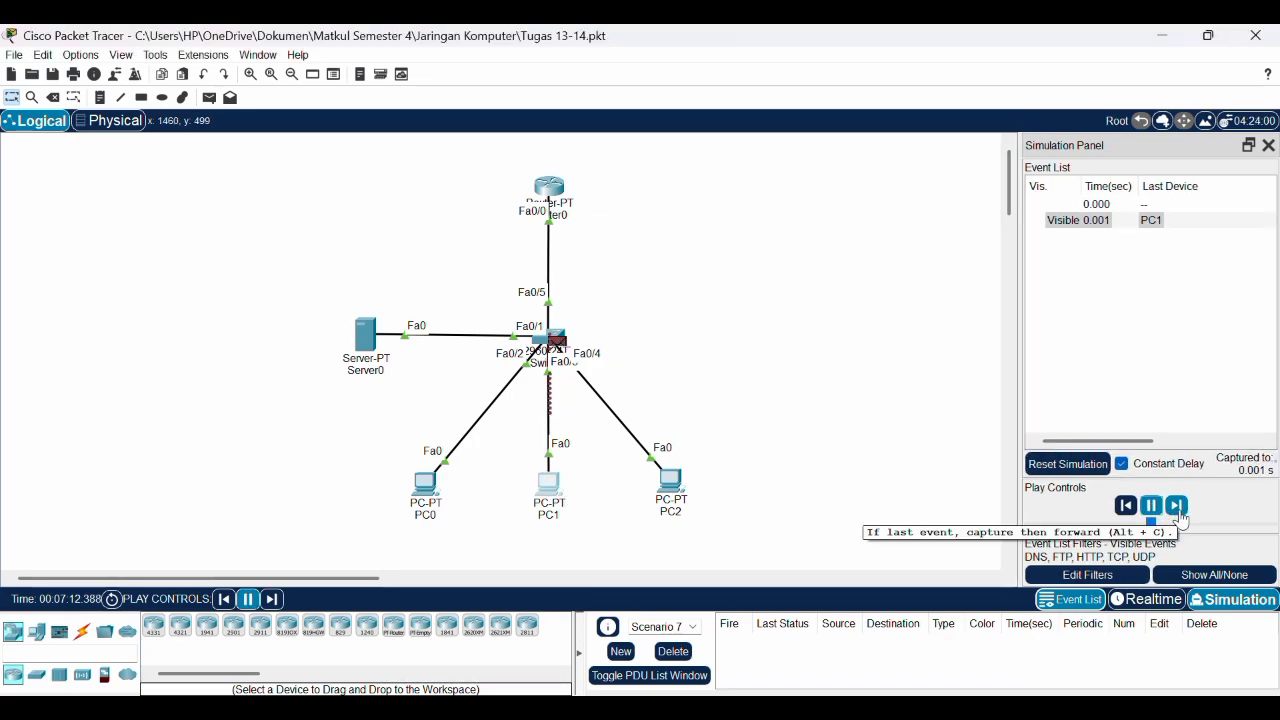
click(1178, 508)
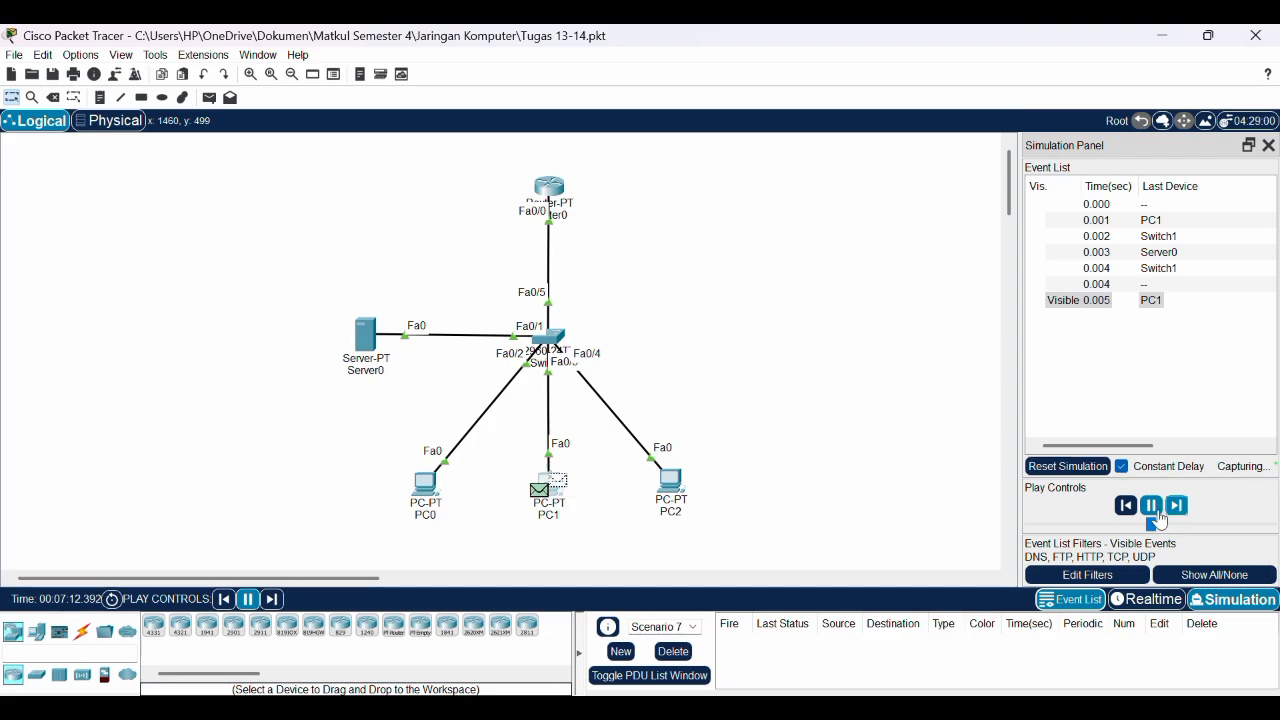
click(1151, 506)
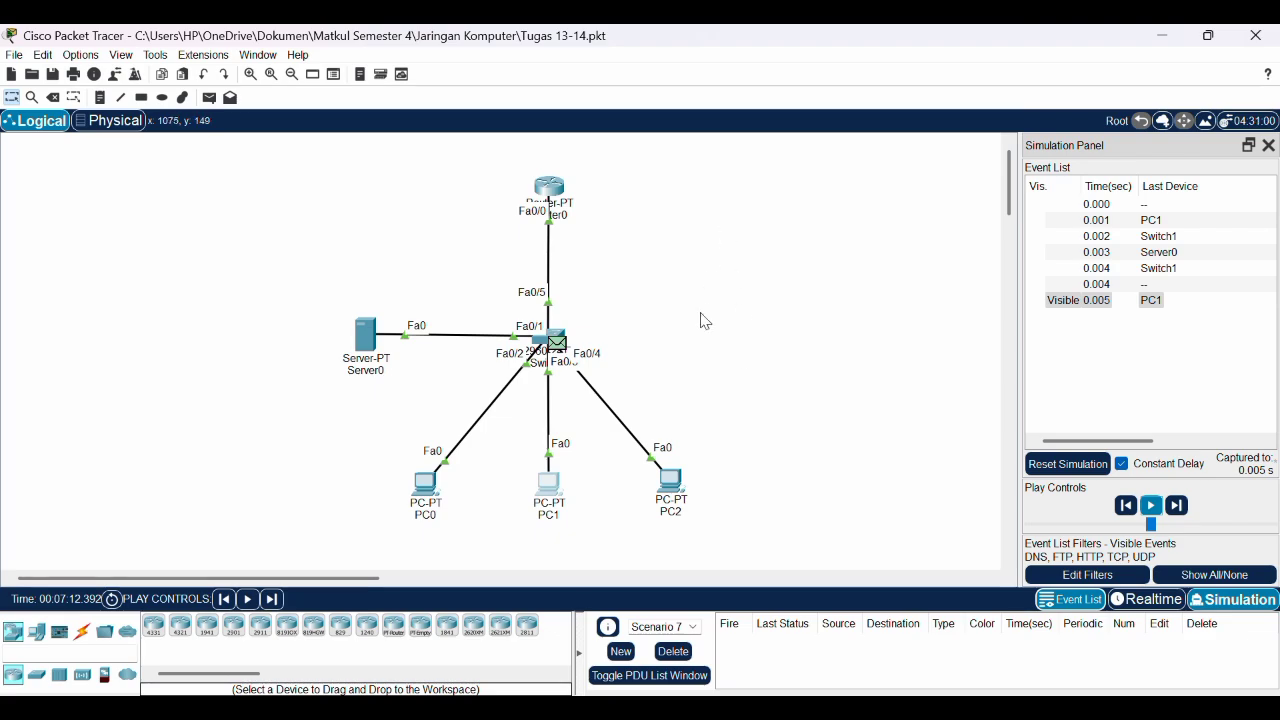
click(671, 655)
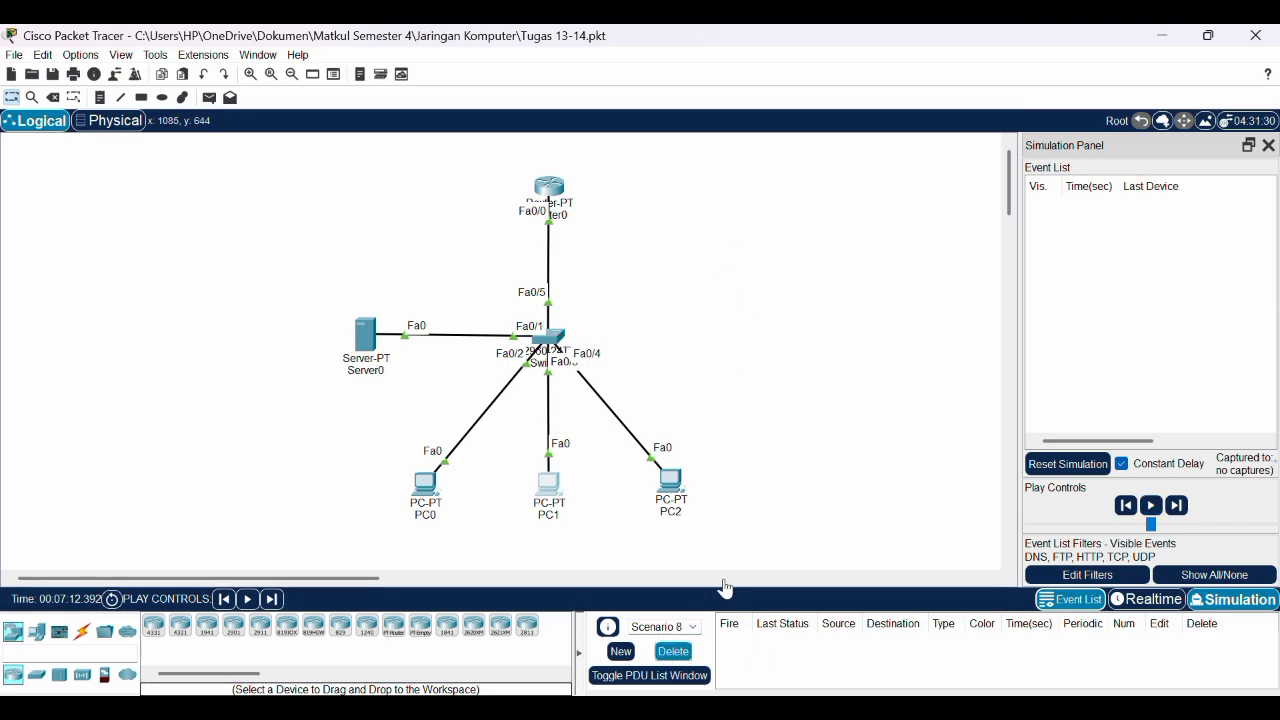
- Switch back to realtime mode and close the web browser on PC0, leaving its desktop applications open
click(1170, 603)
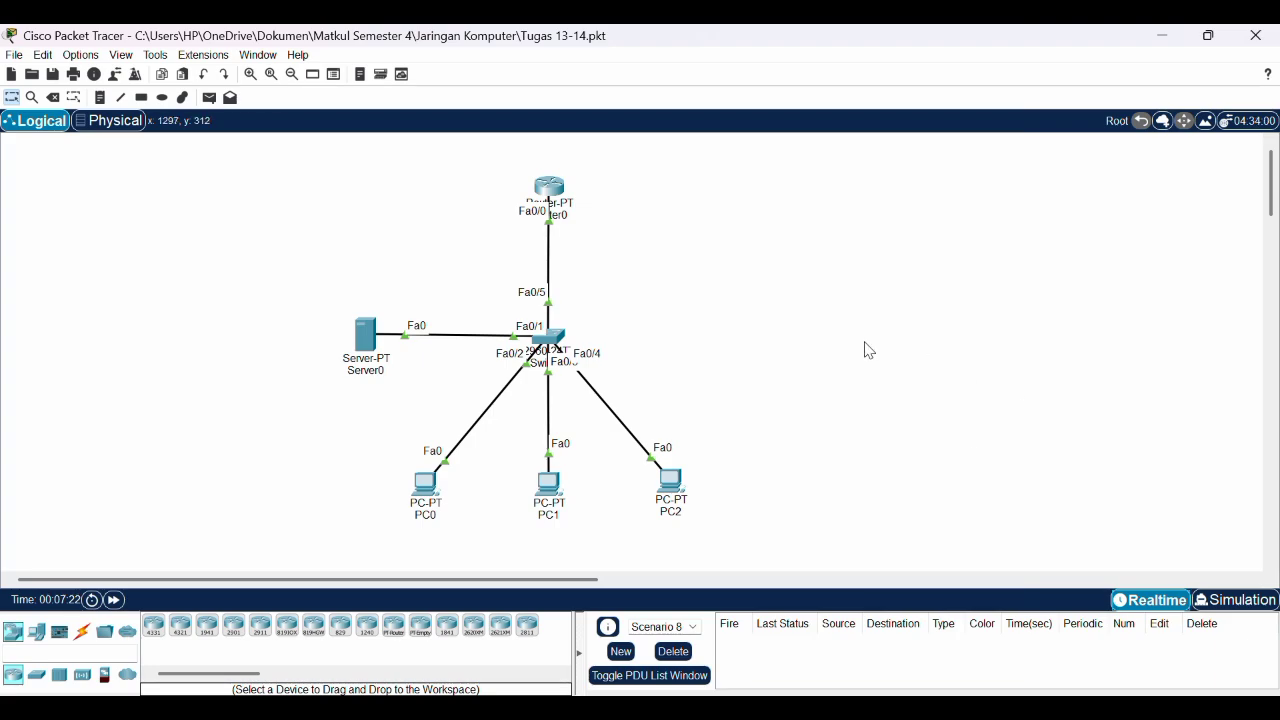
click(431, 486)
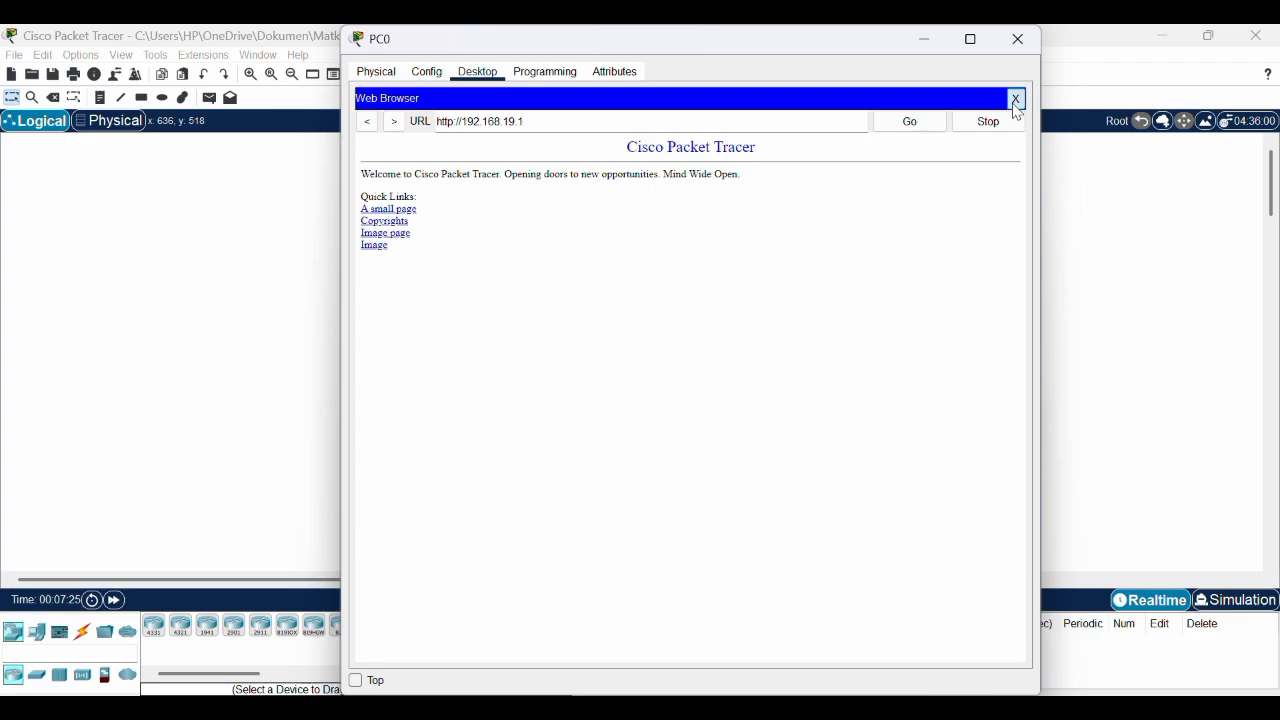
click(1015, 100)
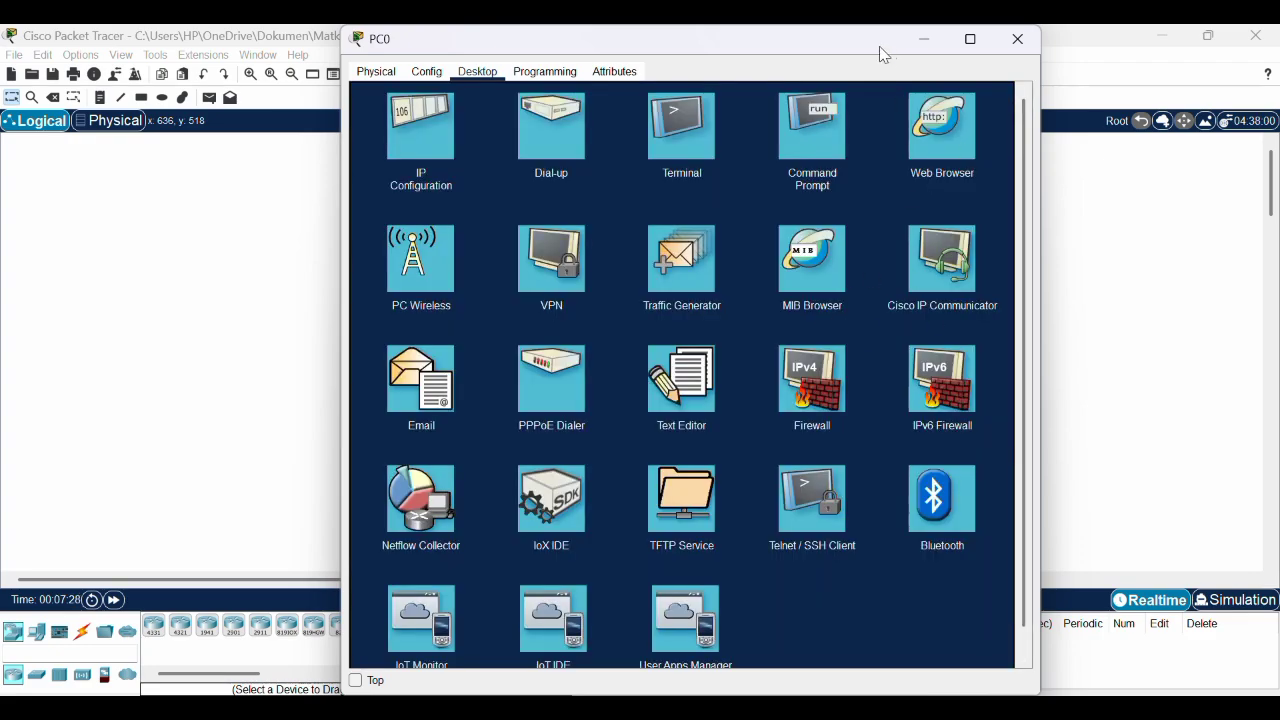
drag(875, 46, 944, 57)
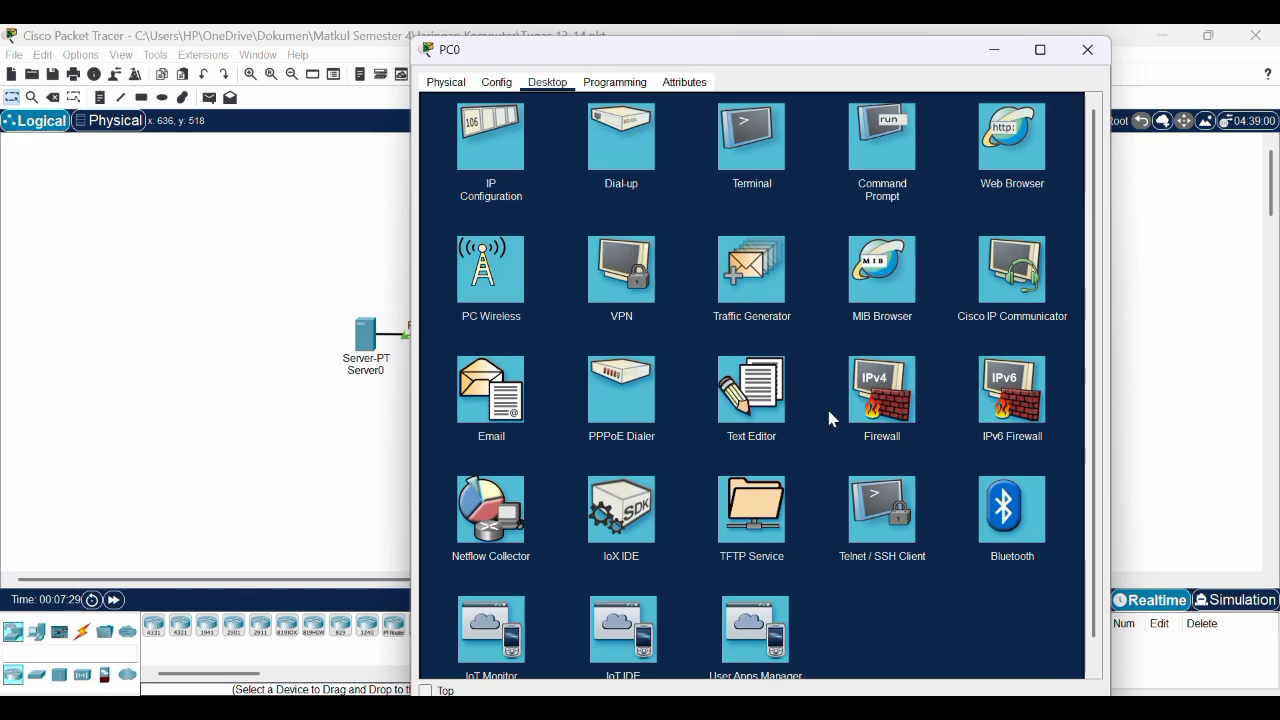
- Open Biodata.txt in PC0's text editor, read through its HTML content, and close the editor
click(764, 398)
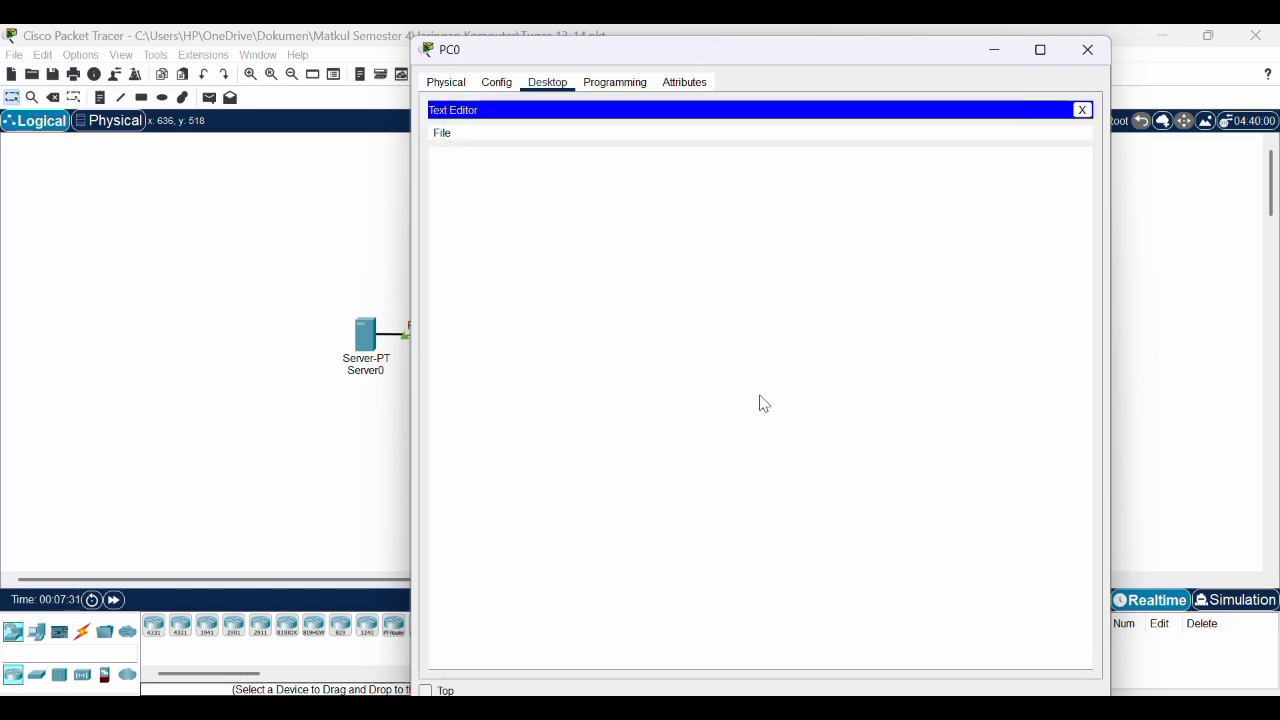
click(686, 283)
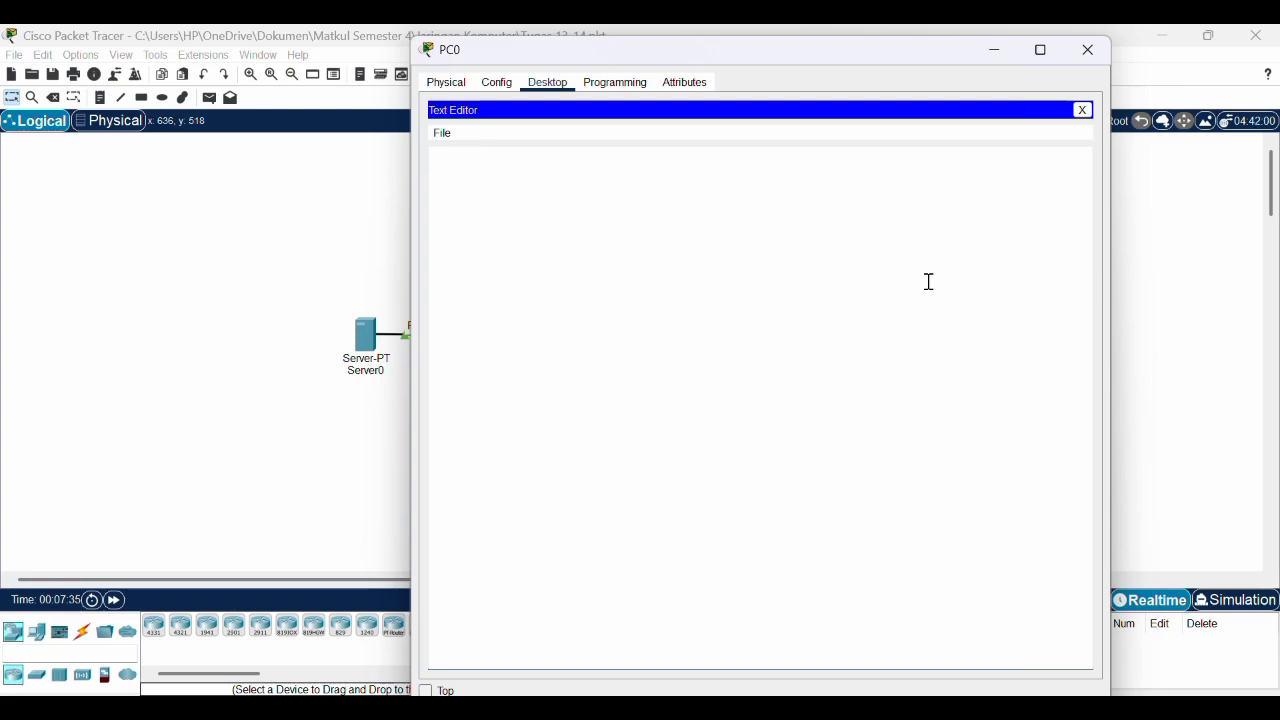
key(ctrl+o)
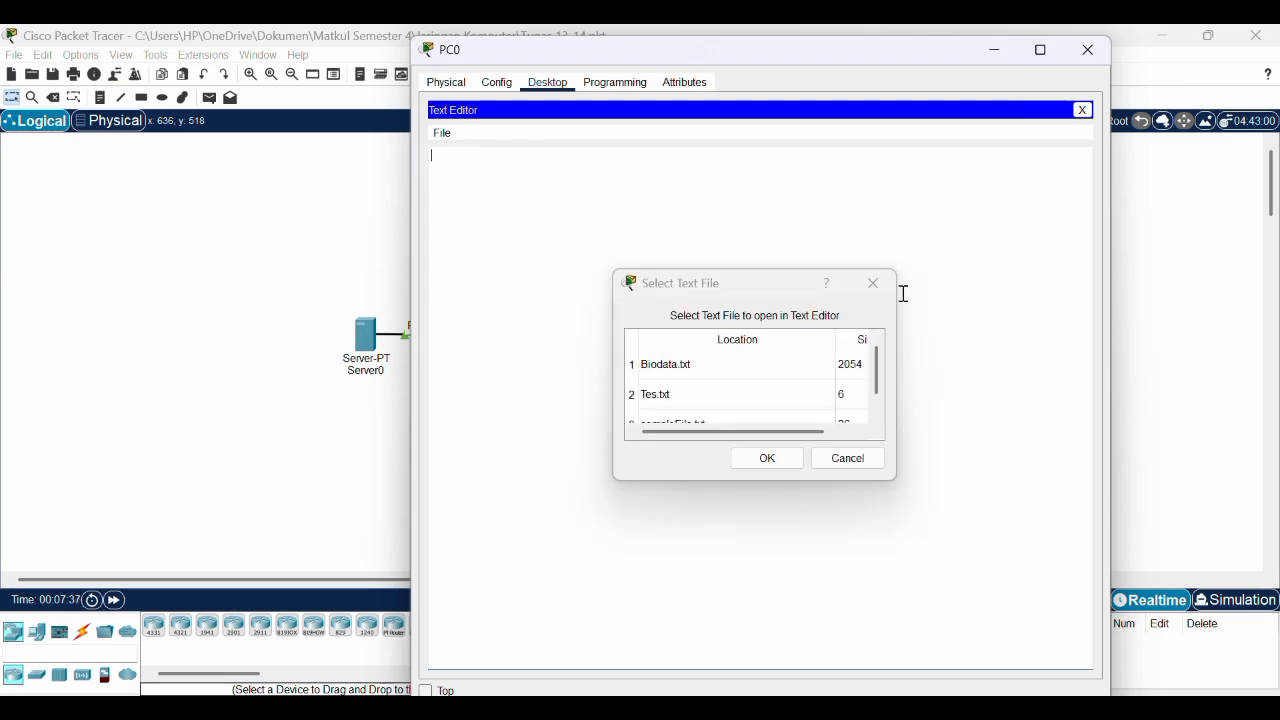
click(782, 370)
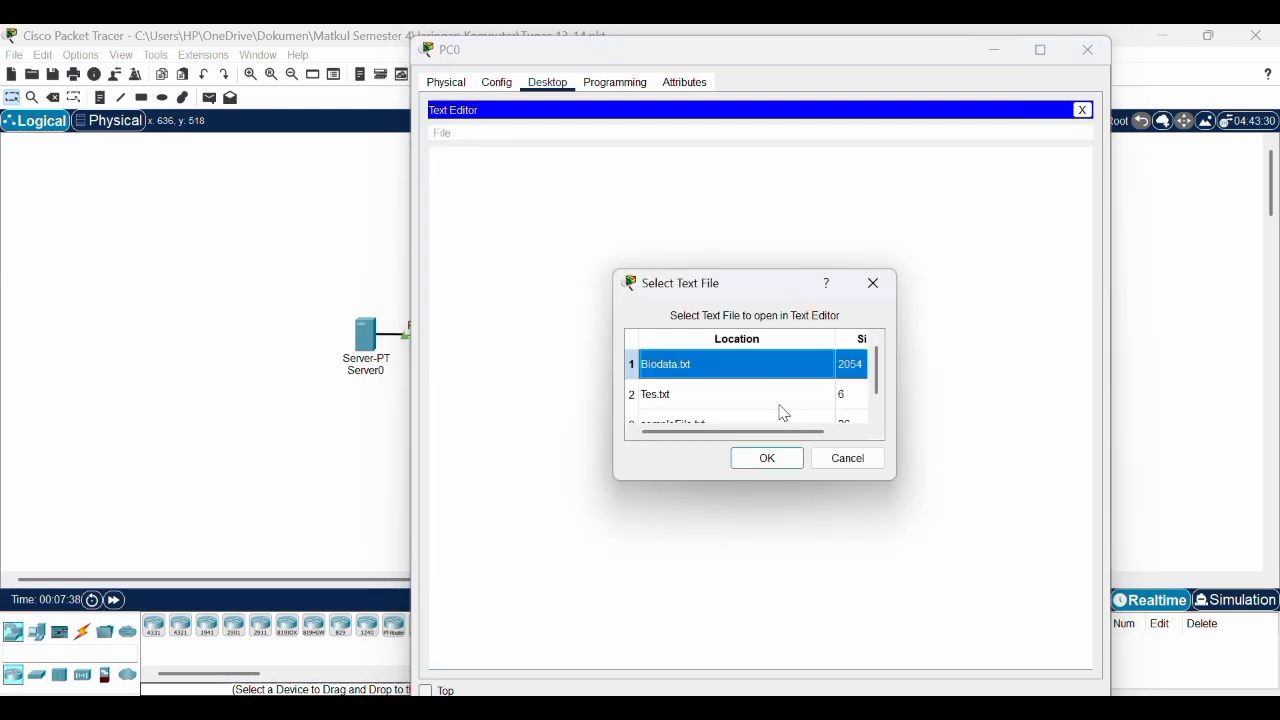
click(767, 457)
scroll(666, 417, down, 13)
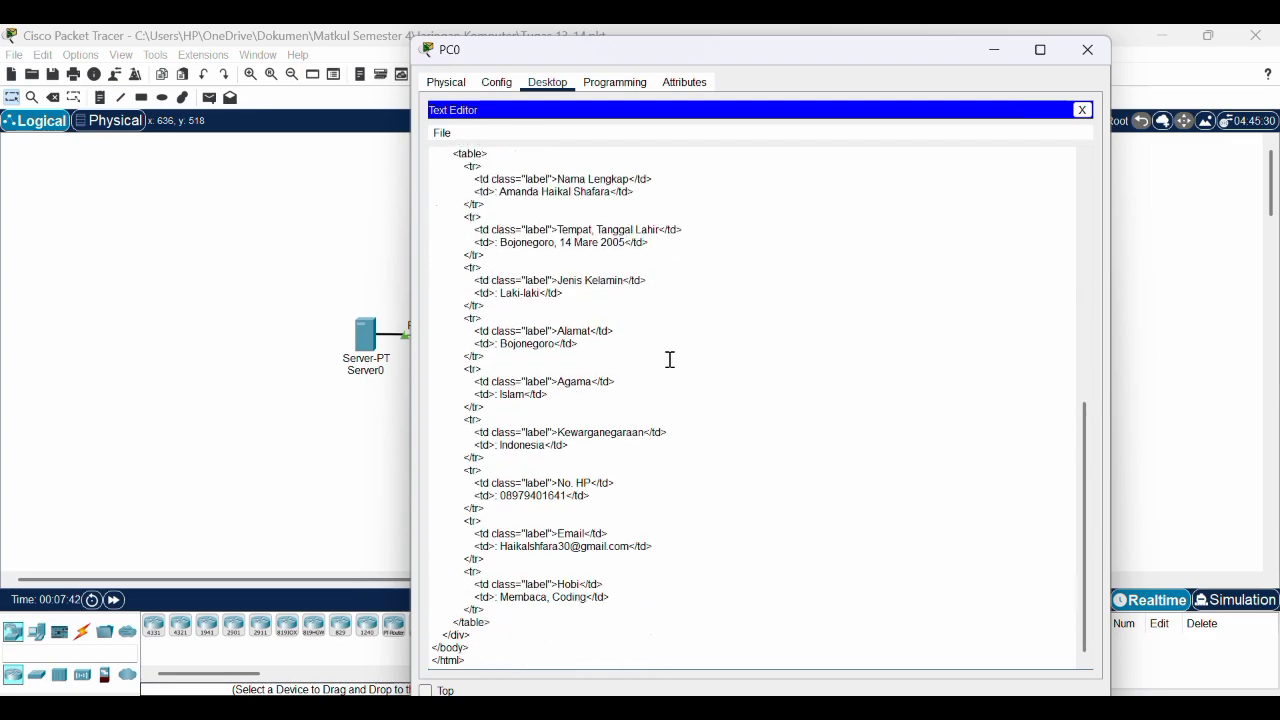
scroll(669, 360, up, 13)
scroll(669, 360, down, 13)
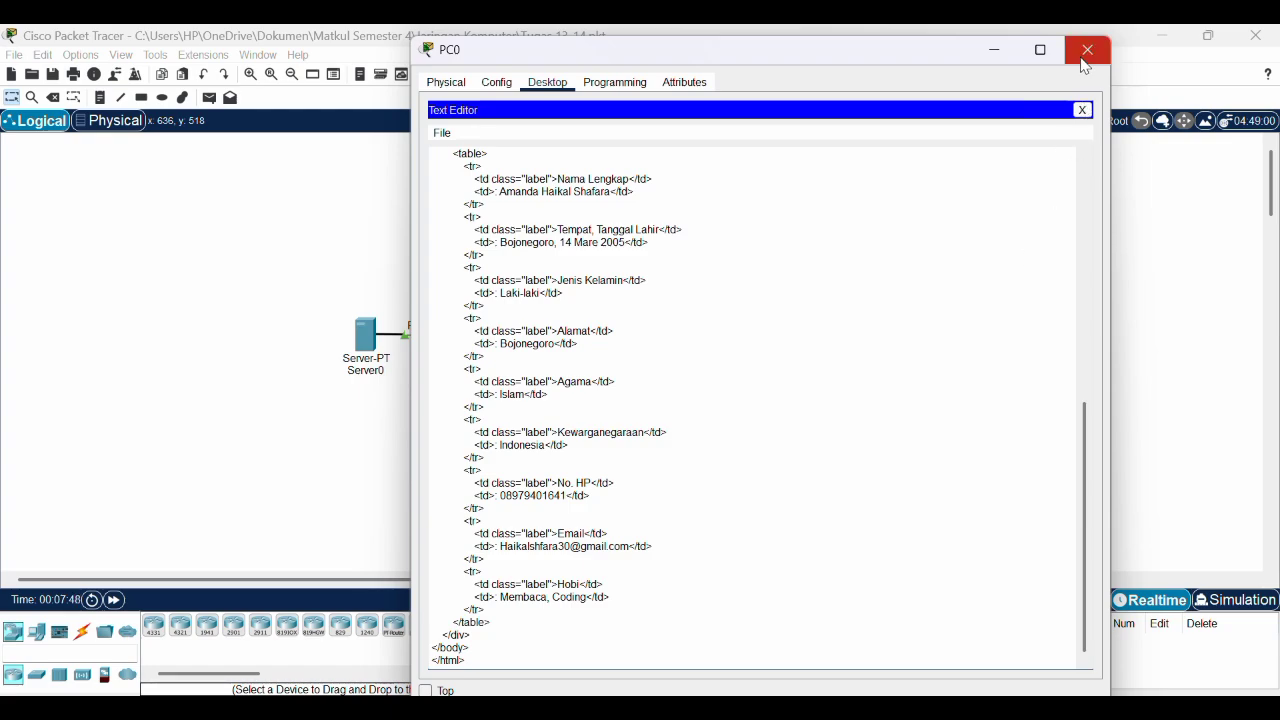
click(1082, 110)
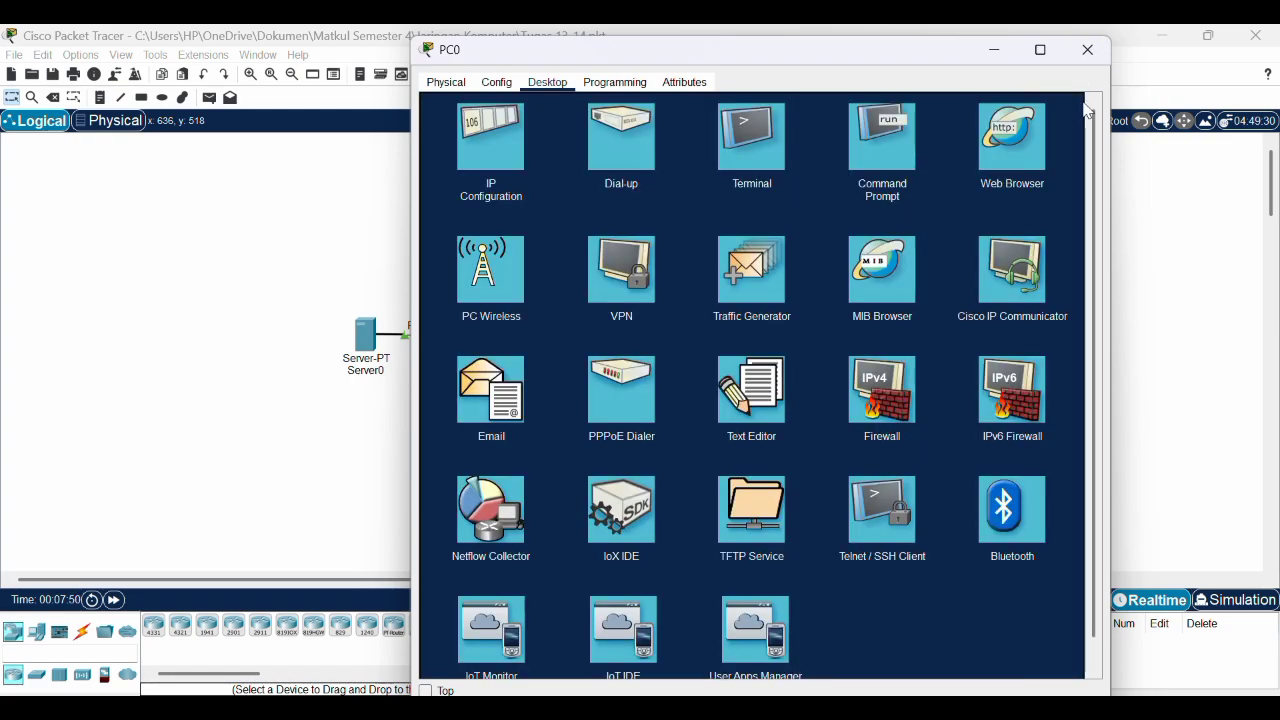
- Connect to the FTP server at 192.168.19.1 from PC0's command prompt and log in as user1 with the account password
click(888, 158)
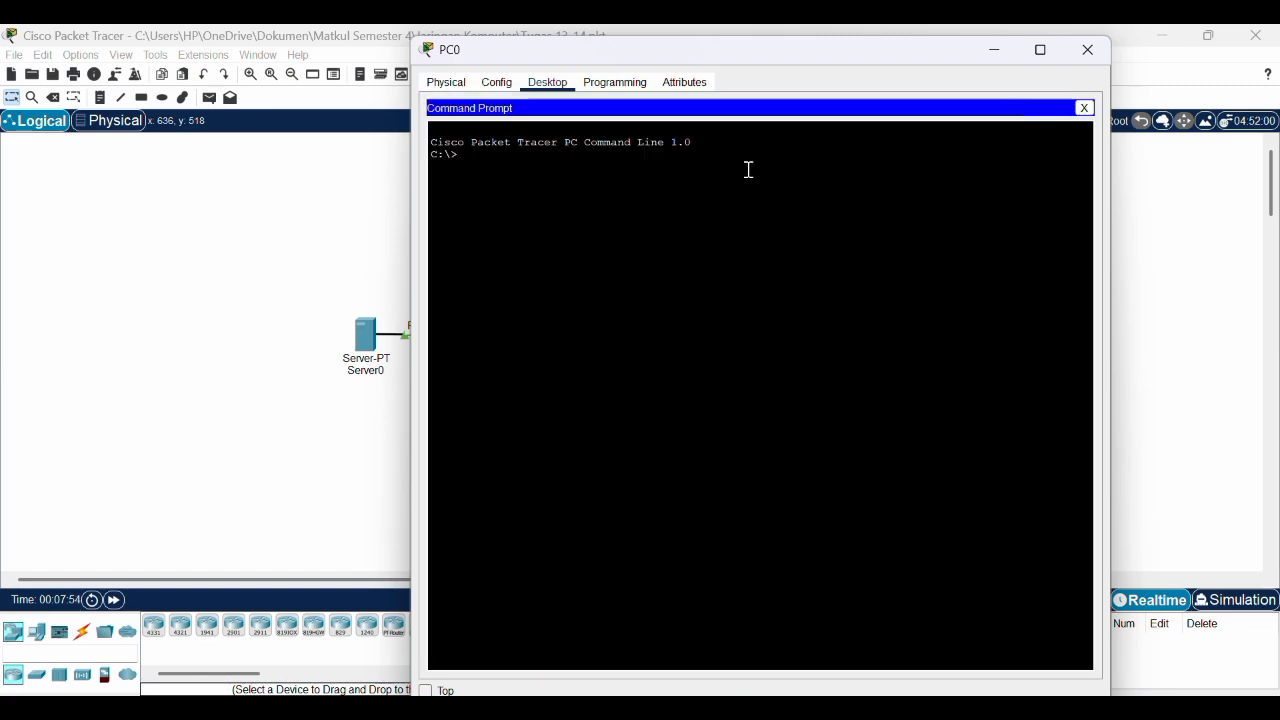
text(ftp 192.168.19.)
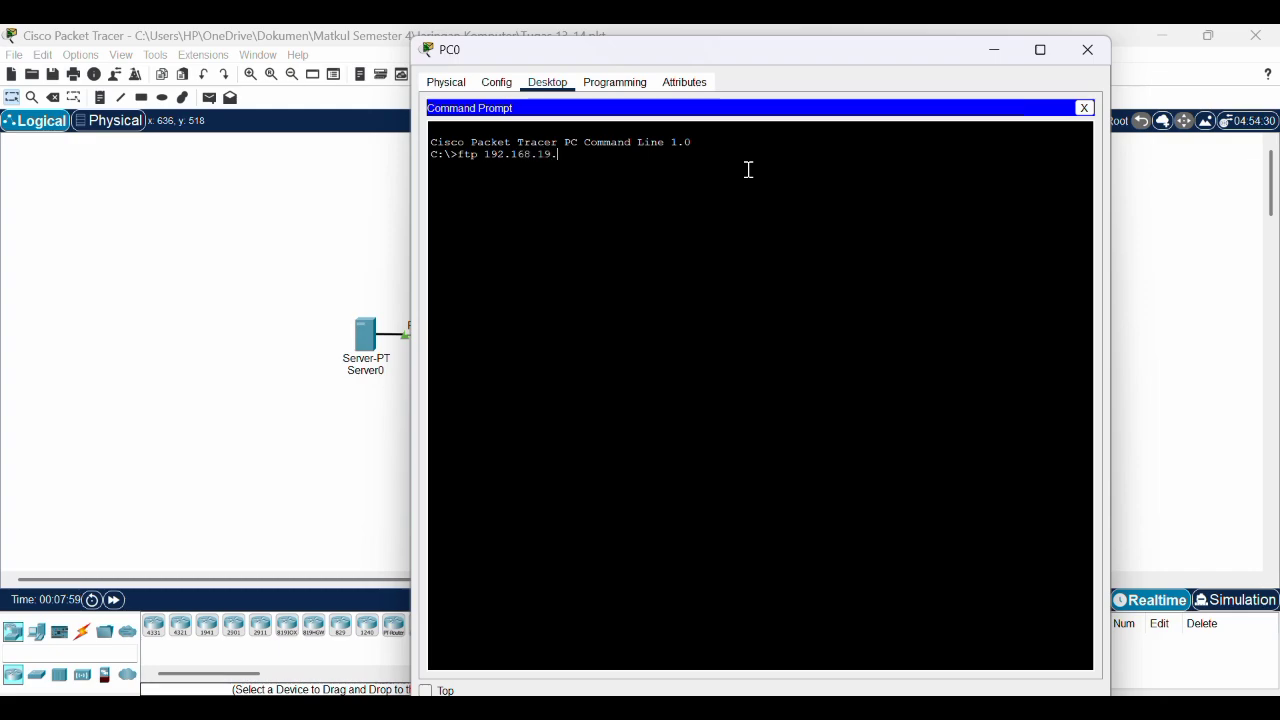
text(1)
key(Return)
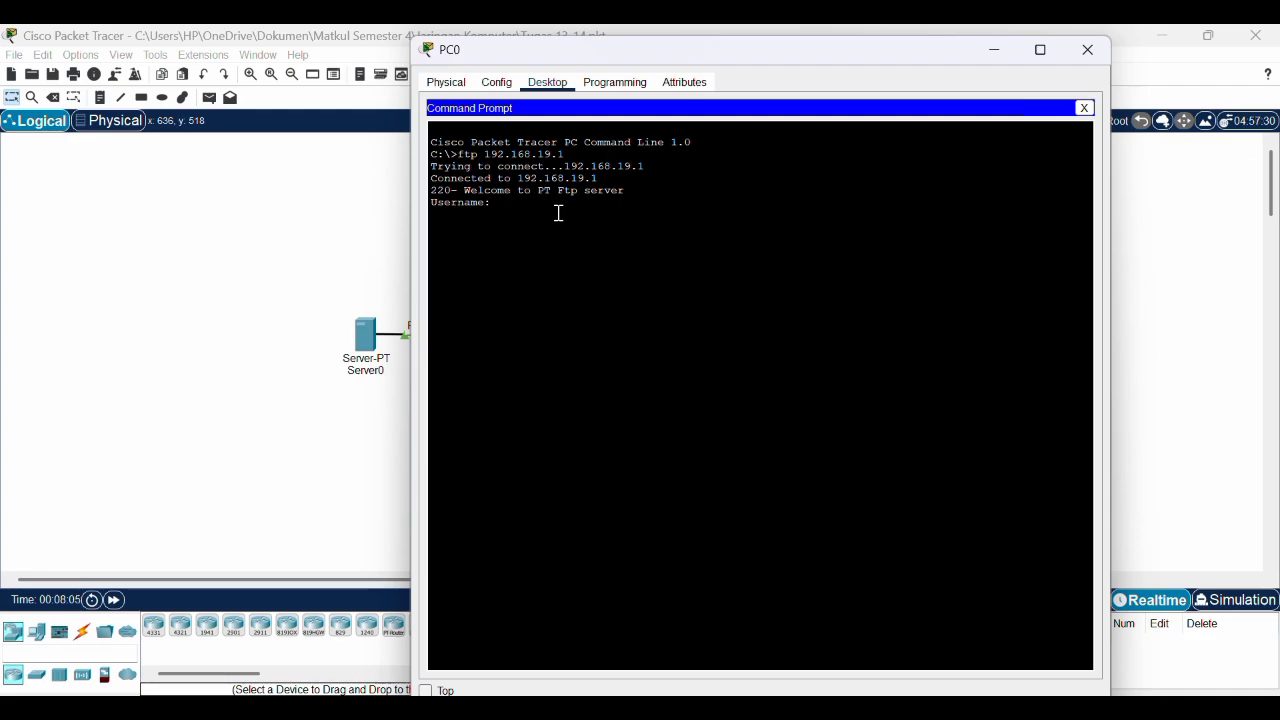
text(user1)
key(Return)
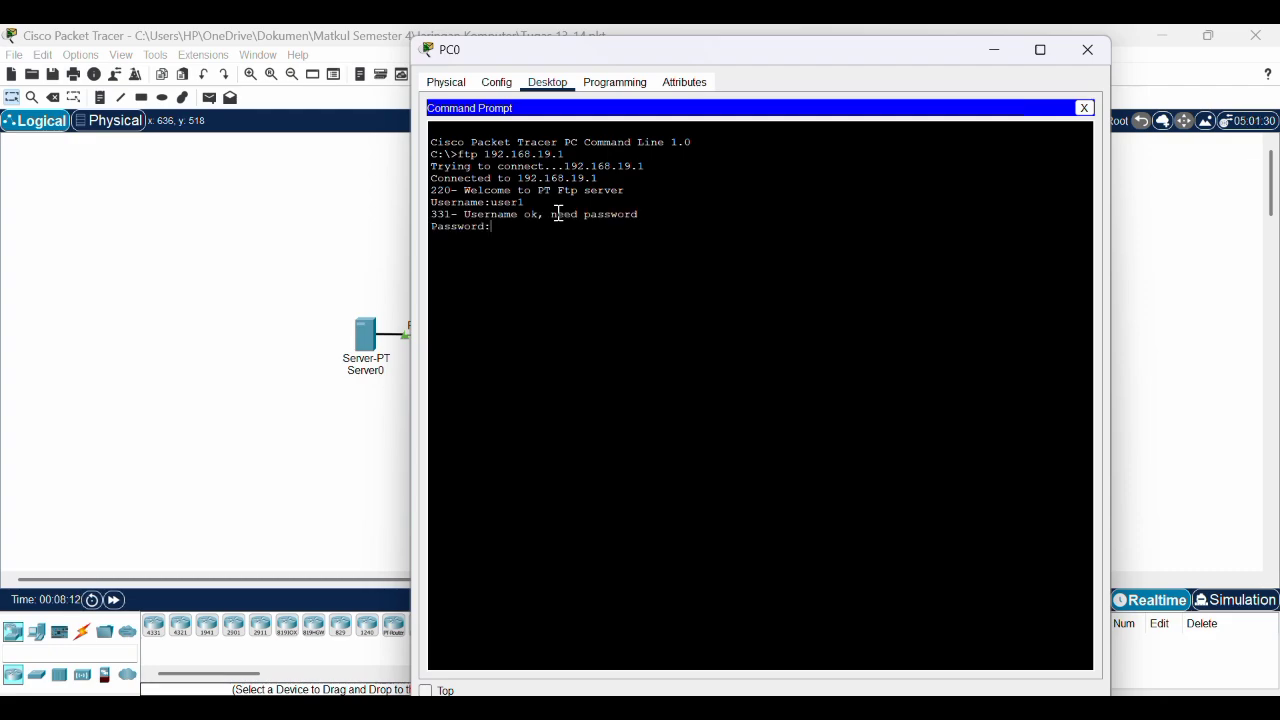
key(Return)
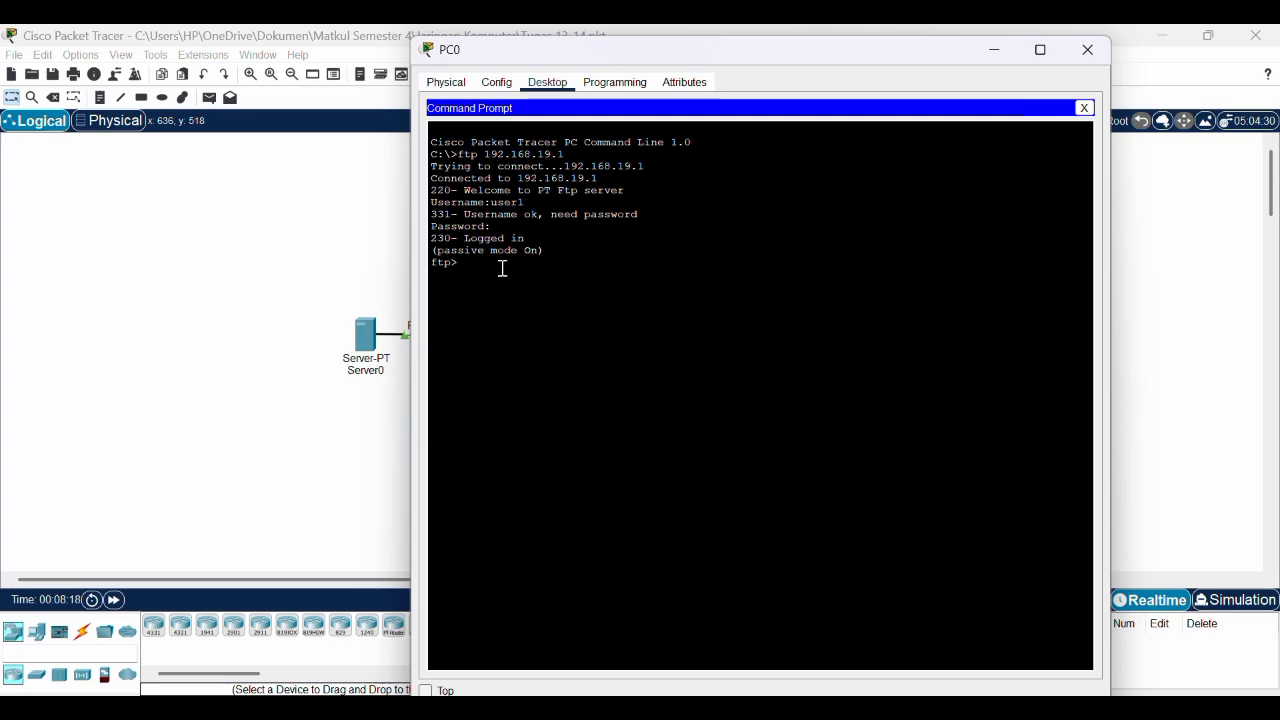
- Upload Biodata.txt from PC0 to the FTP server with the put command
text(put)
text(B)
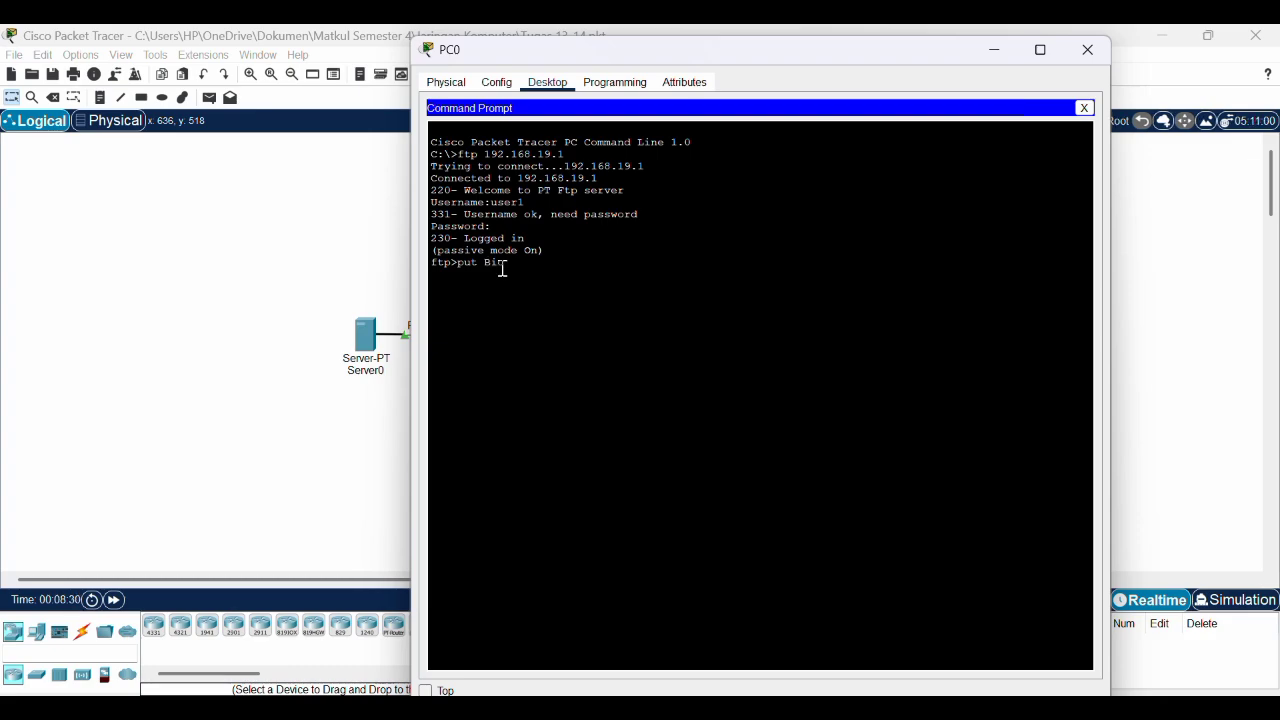
text(iodata.)
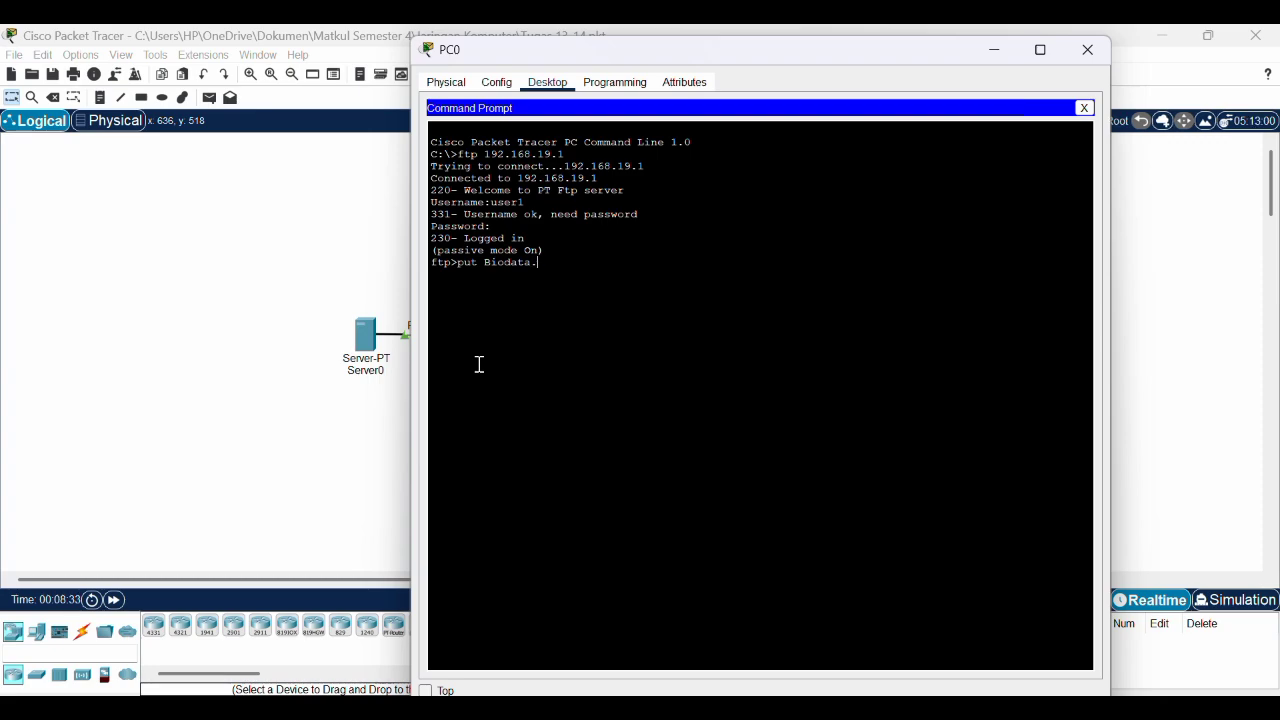
text(txt)
key(Return)
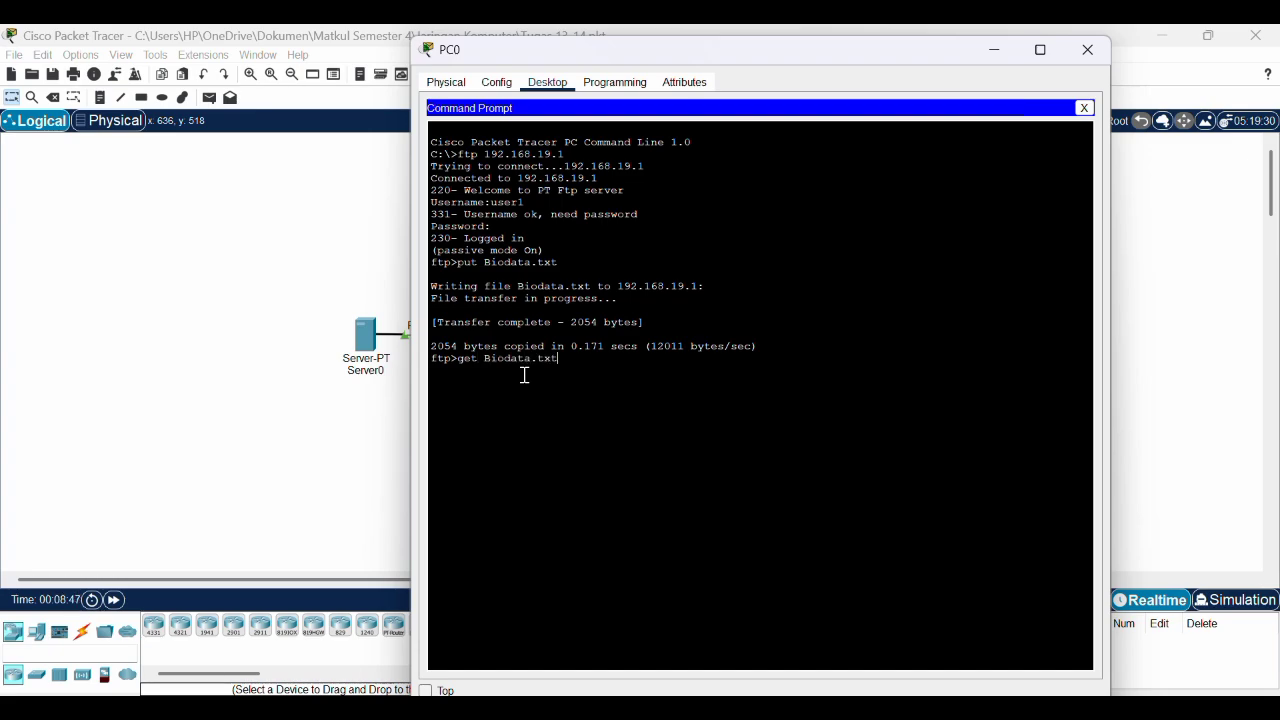
- Download Biodata.txt from the FTP server with the get command and quit the FTP session
key(Return)
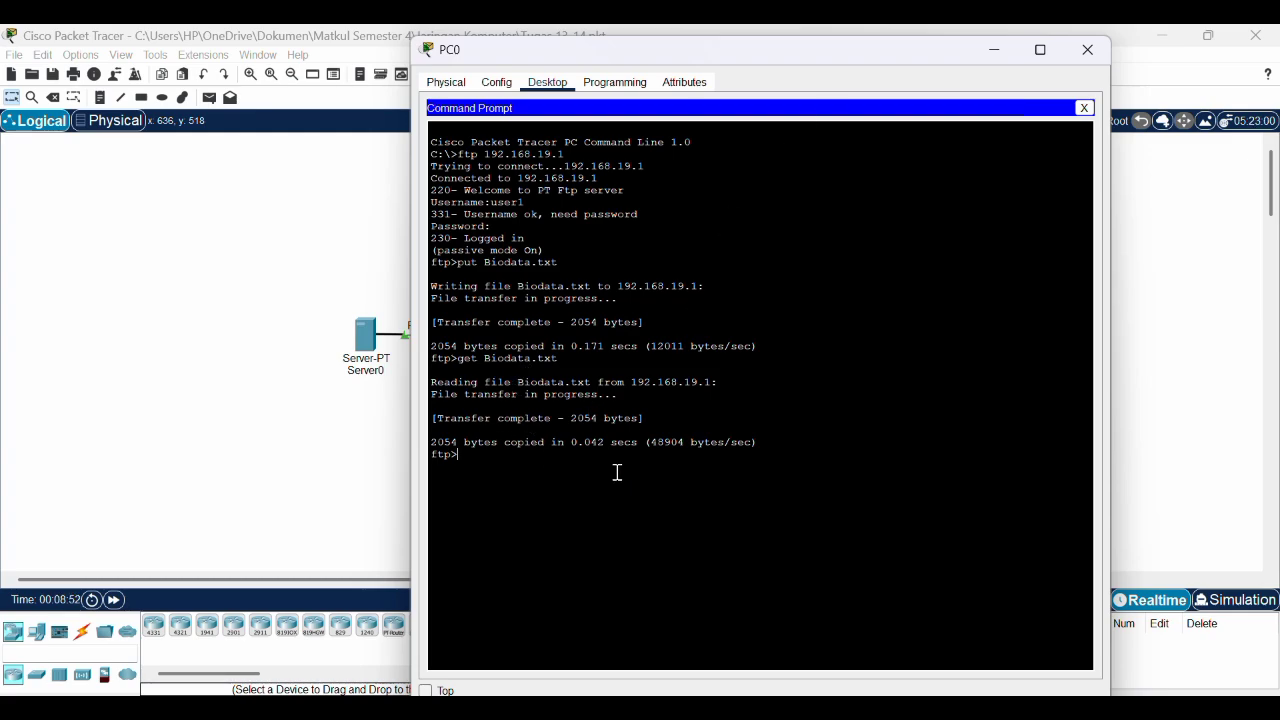
text(quit)
key(Return)
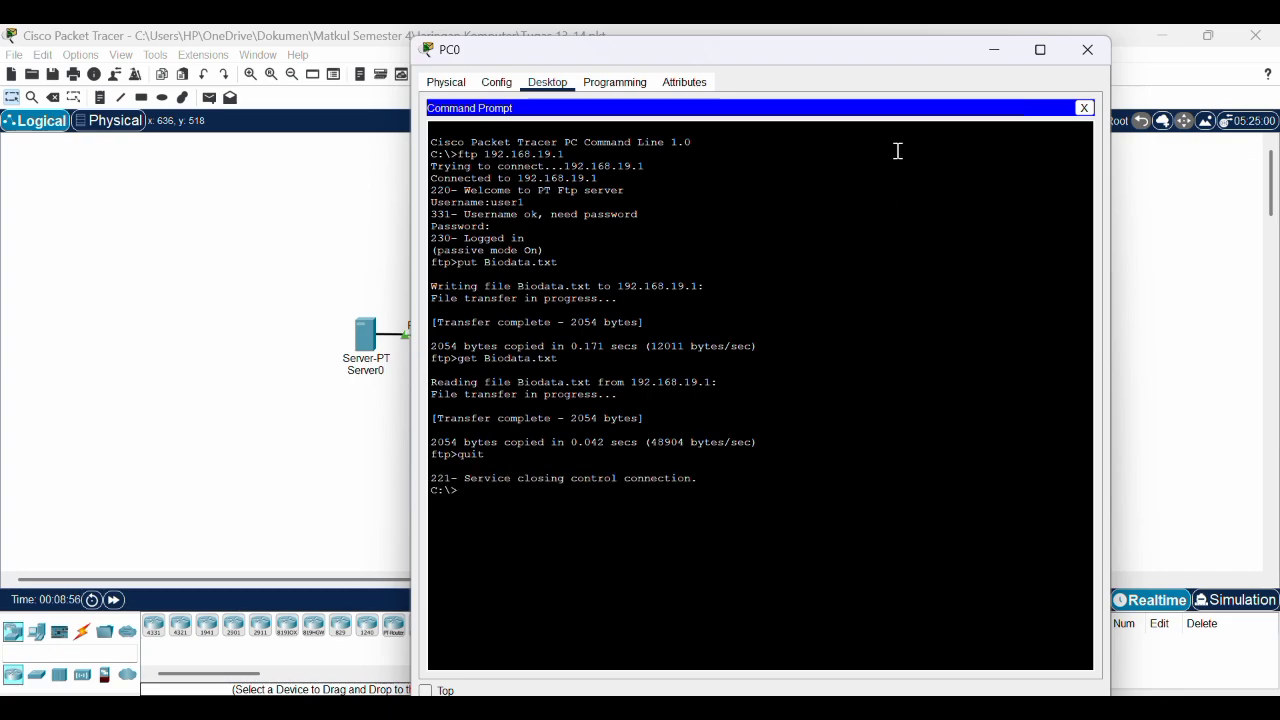
- Switch to simulation mode and start a new FTP connection to 192.168.19.1 from PC0's command prompt, minimizing its window to show the topology
click(992, 50)
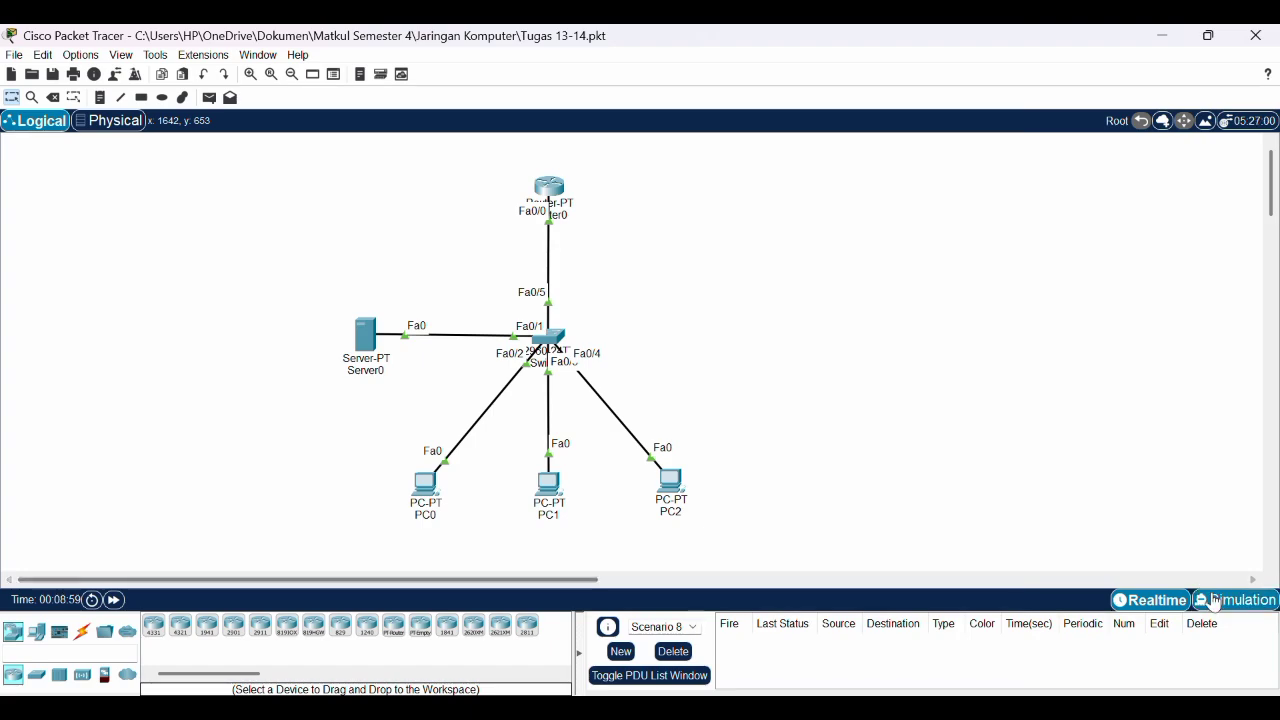
click(1204, 599)
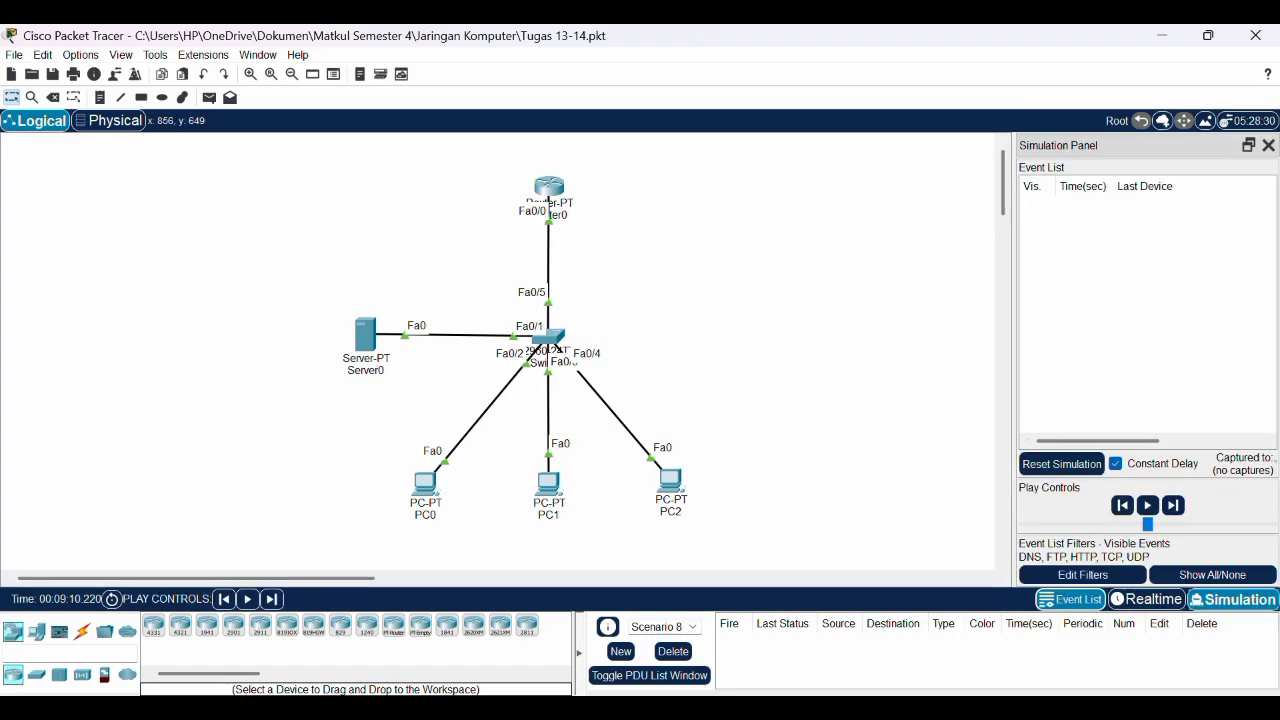
mouse_move(854, 708)
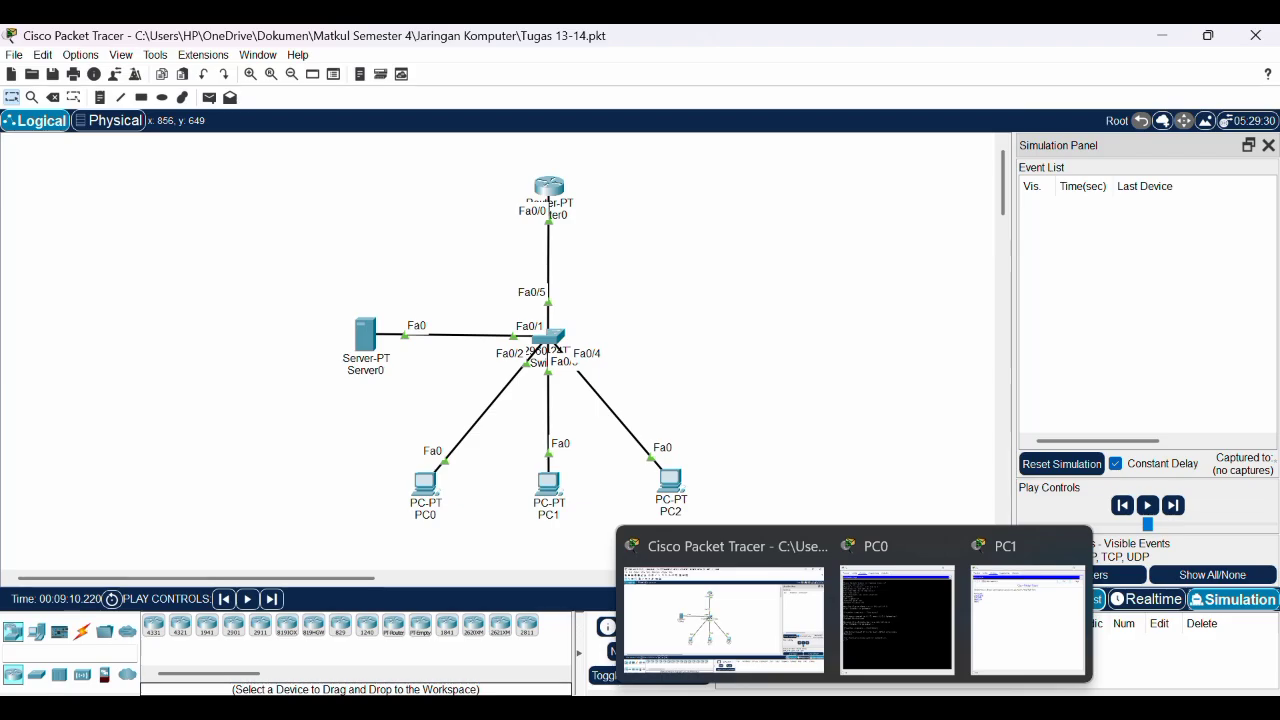
click(938, 648)
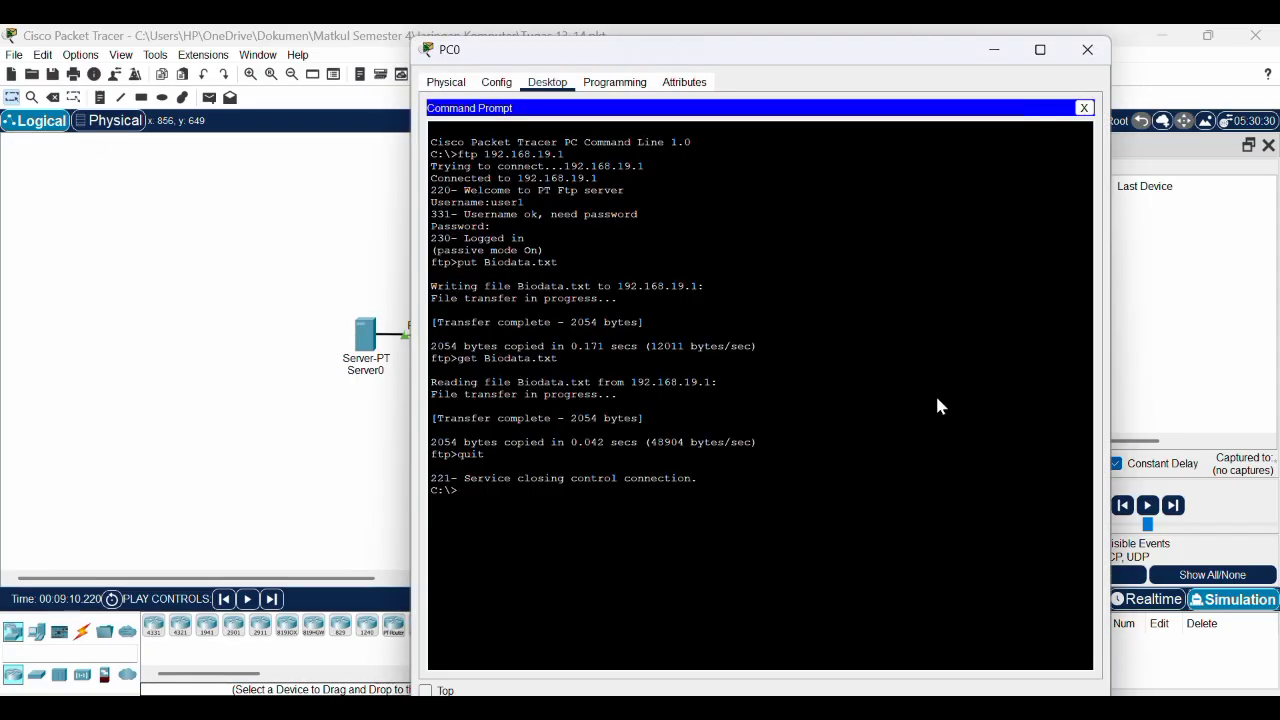
click(654, 481)
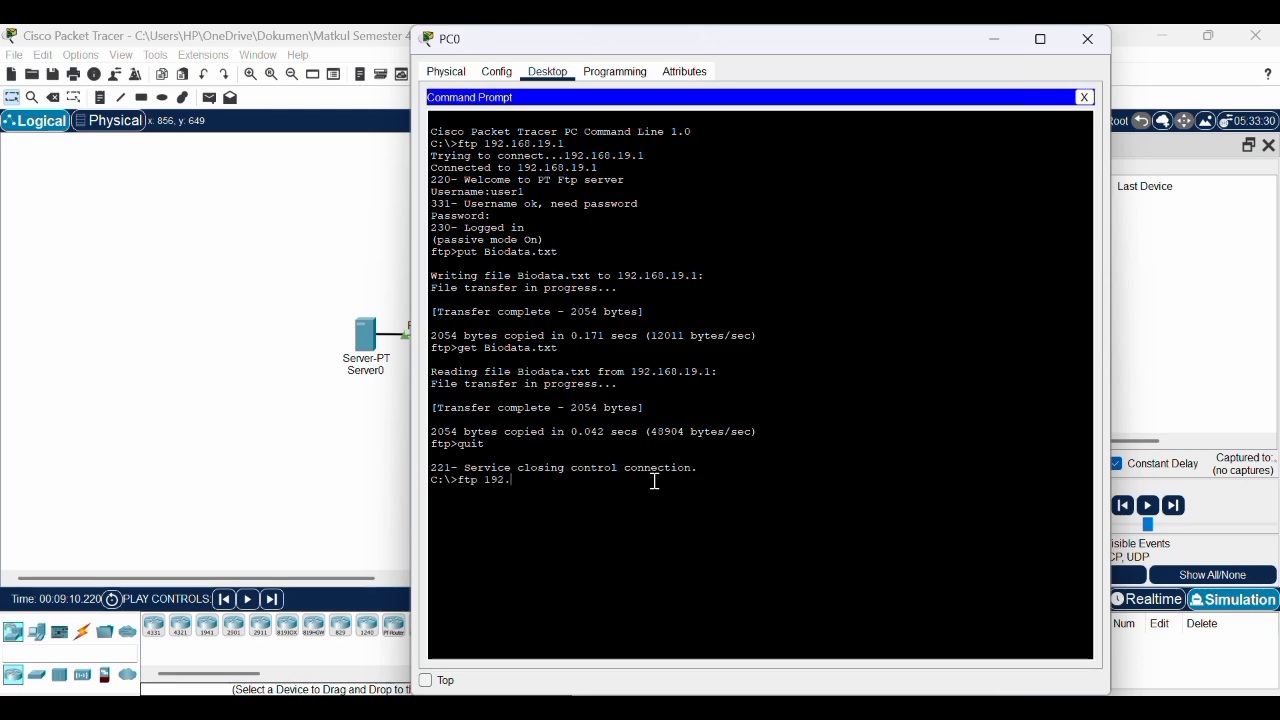
text(ftp 192.168.19.1)
key(Return)
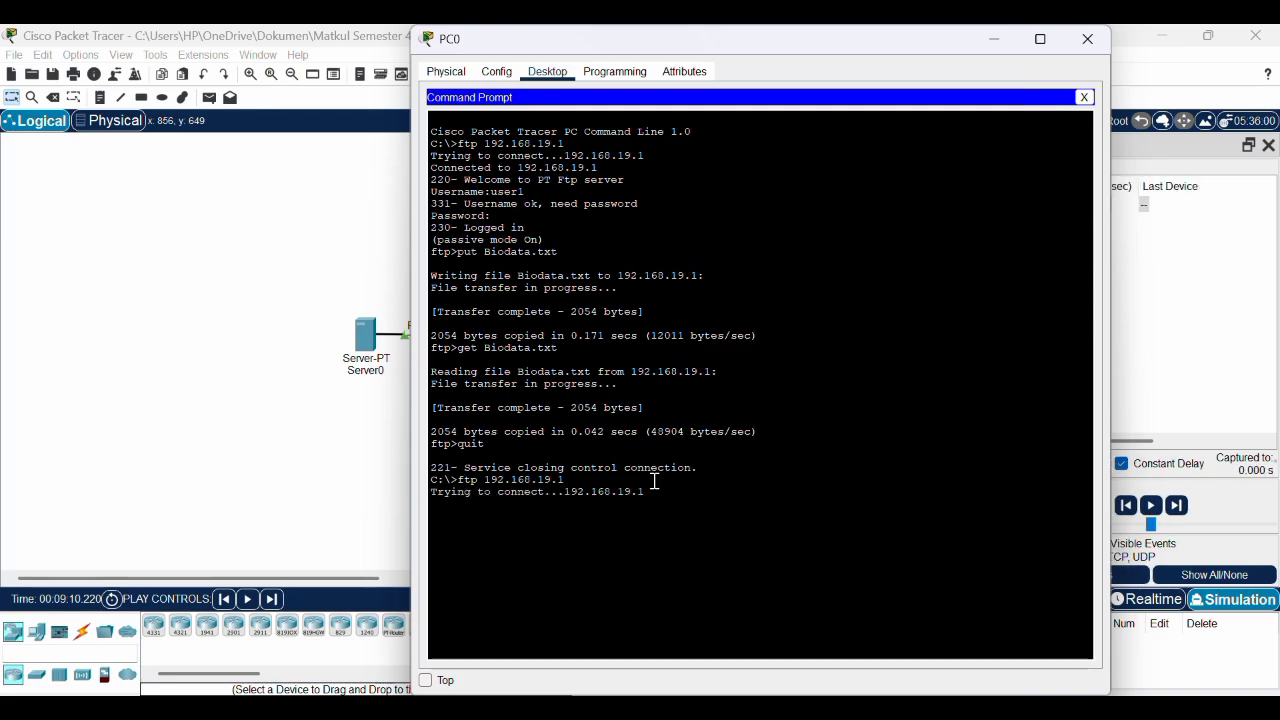
click(996, 38)
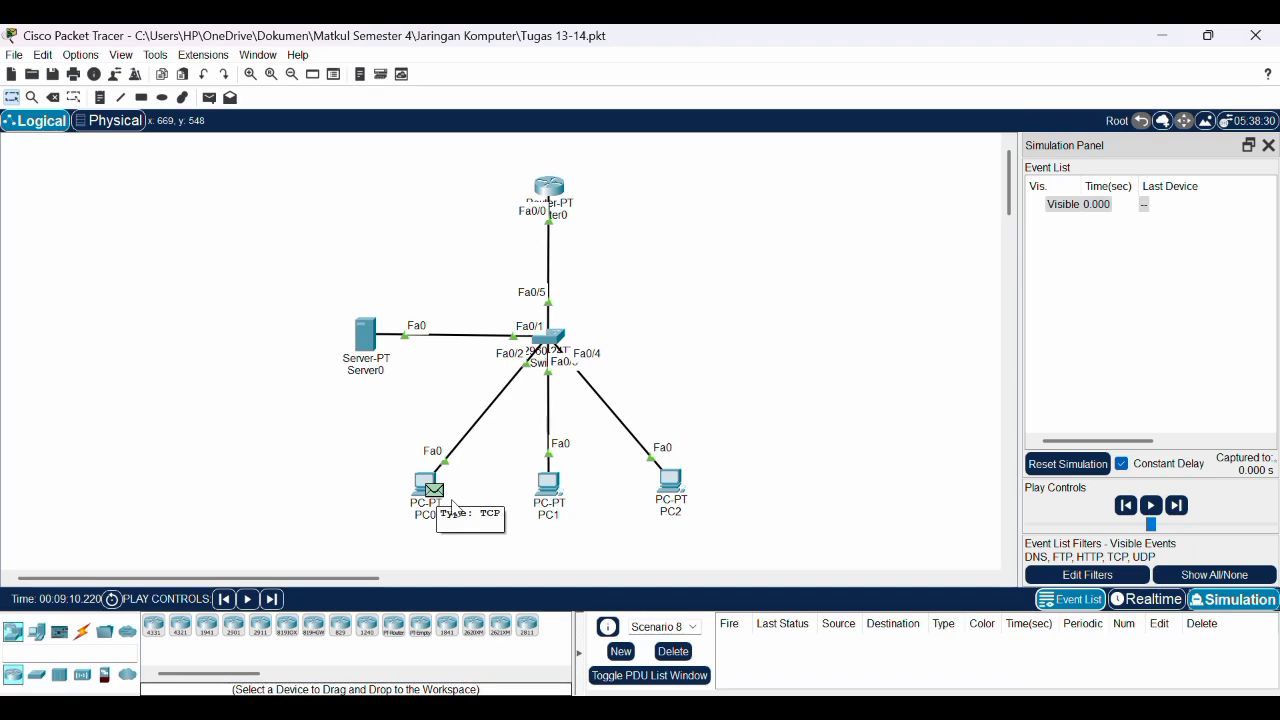
- Play the simulation of PC0's FTP connection and step the packet through the switch and Server0 back to PC0
click(1151, 506)
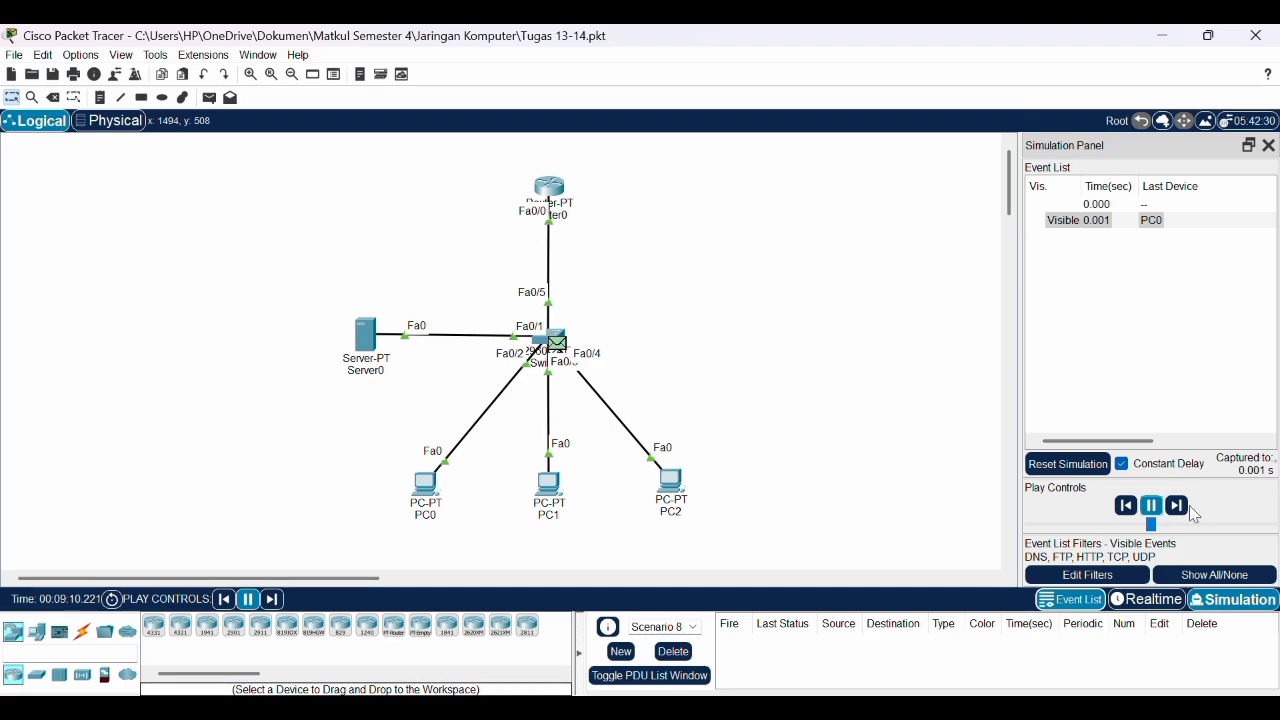
click(1177, 508)
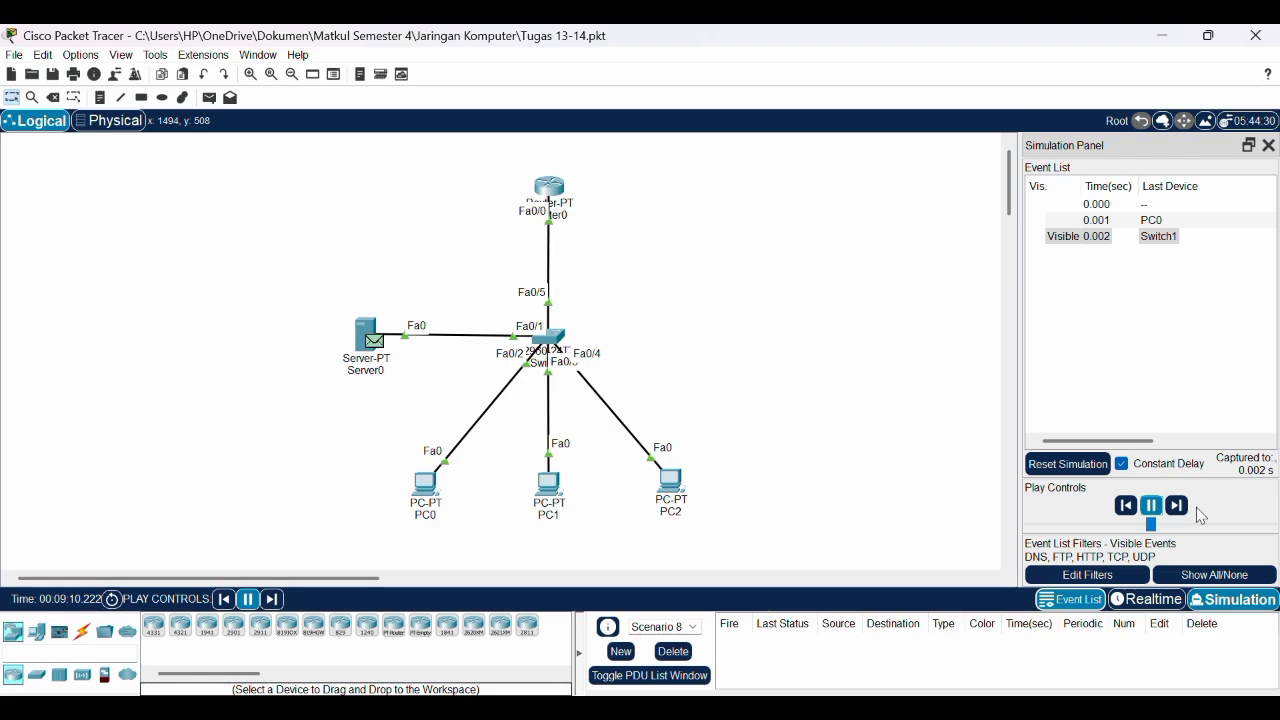
click(1180, 508)
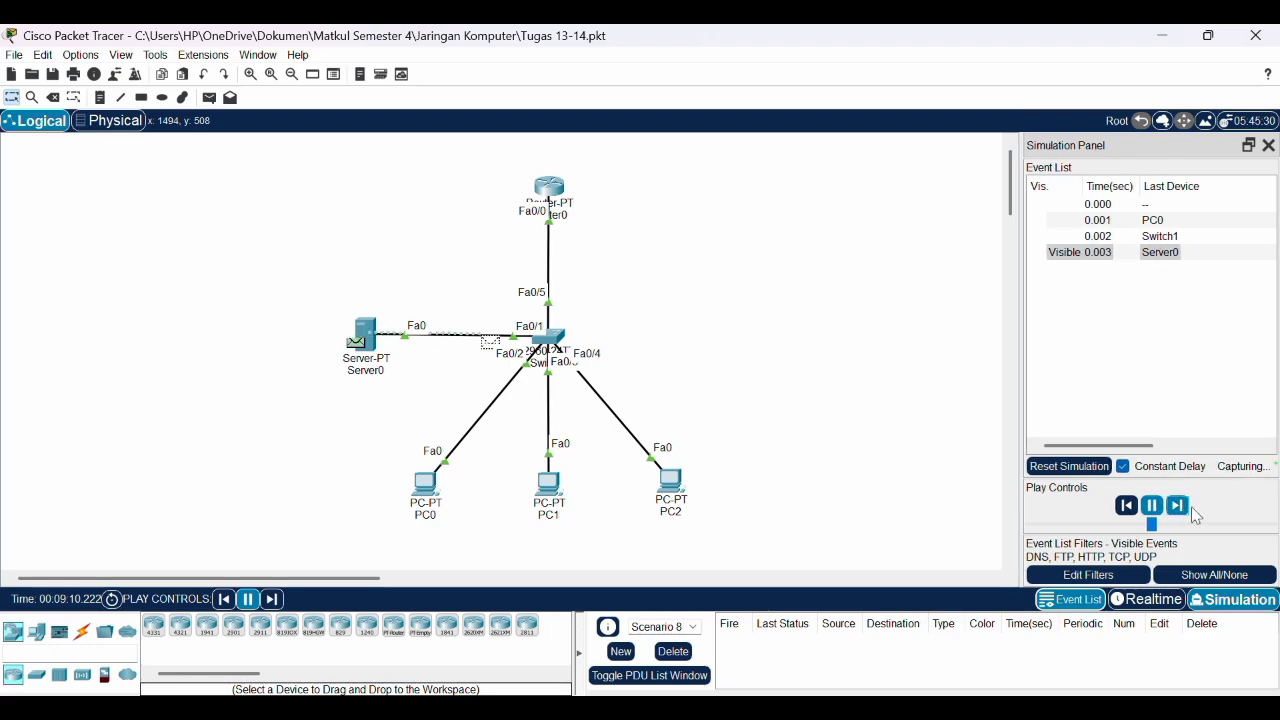
click(1179, 508)
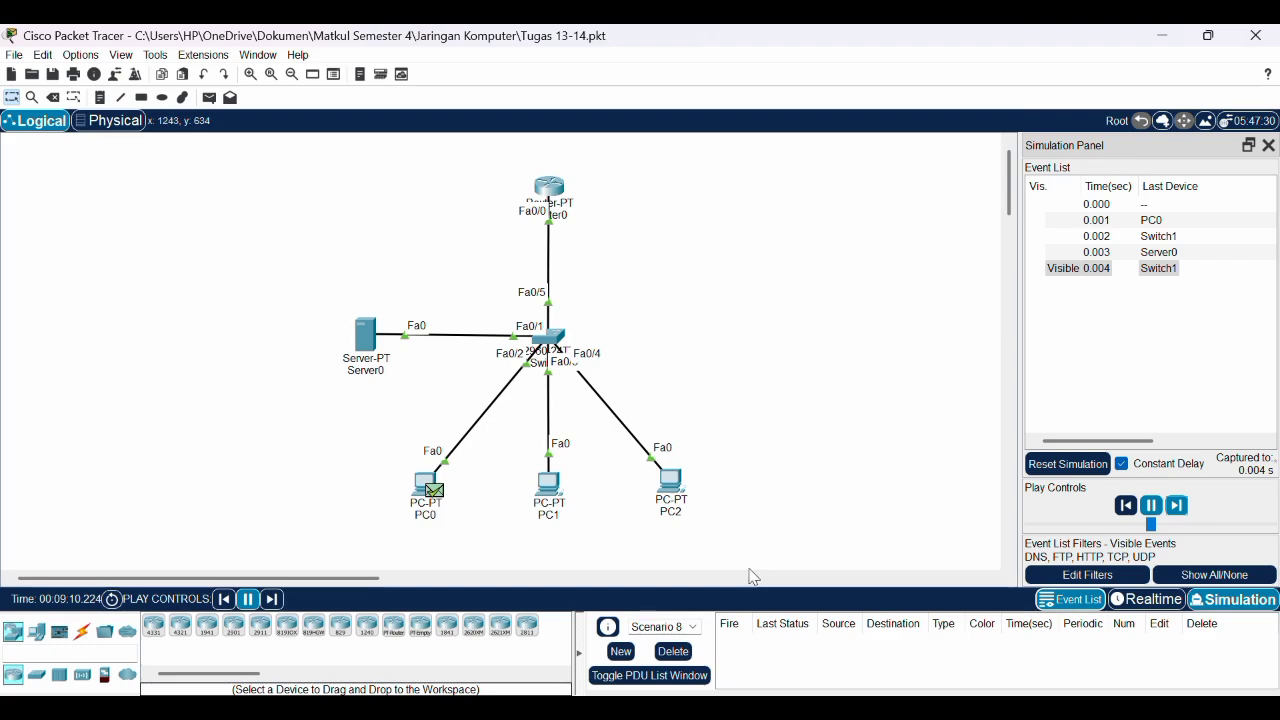
- Delete the current scenario and return to realtime mode
click(673, 651)
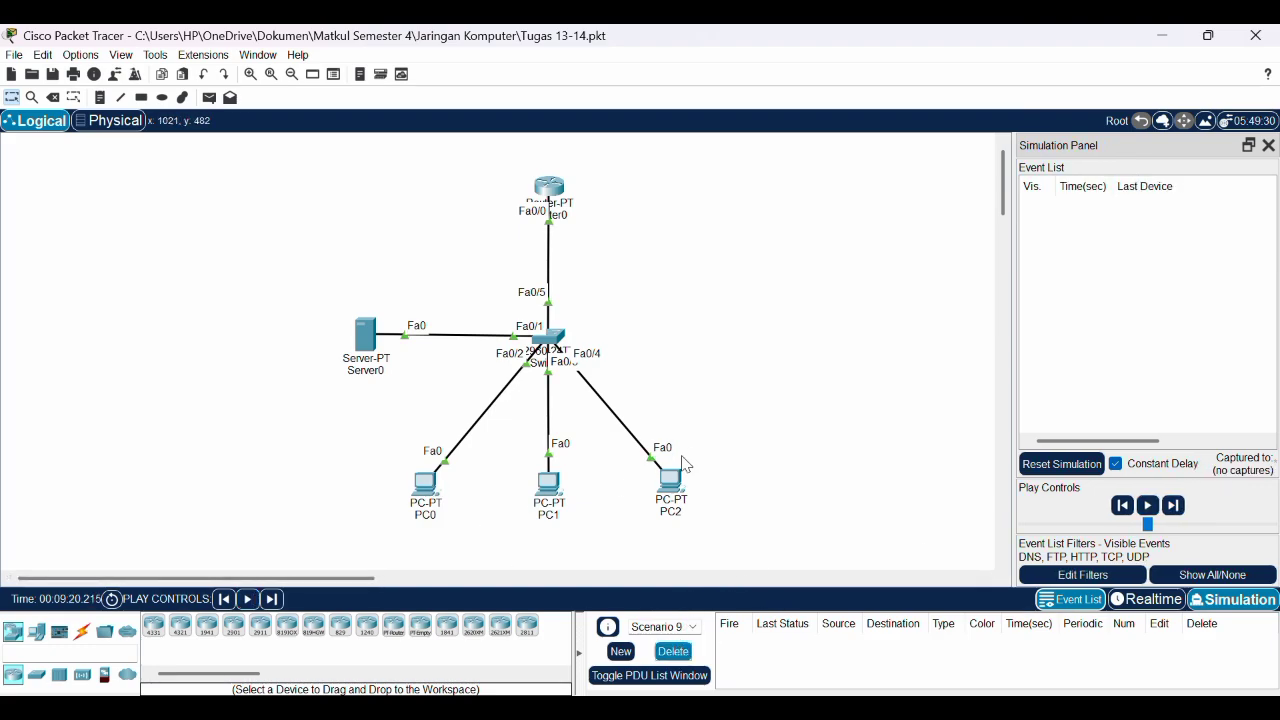
click(1138, 601)
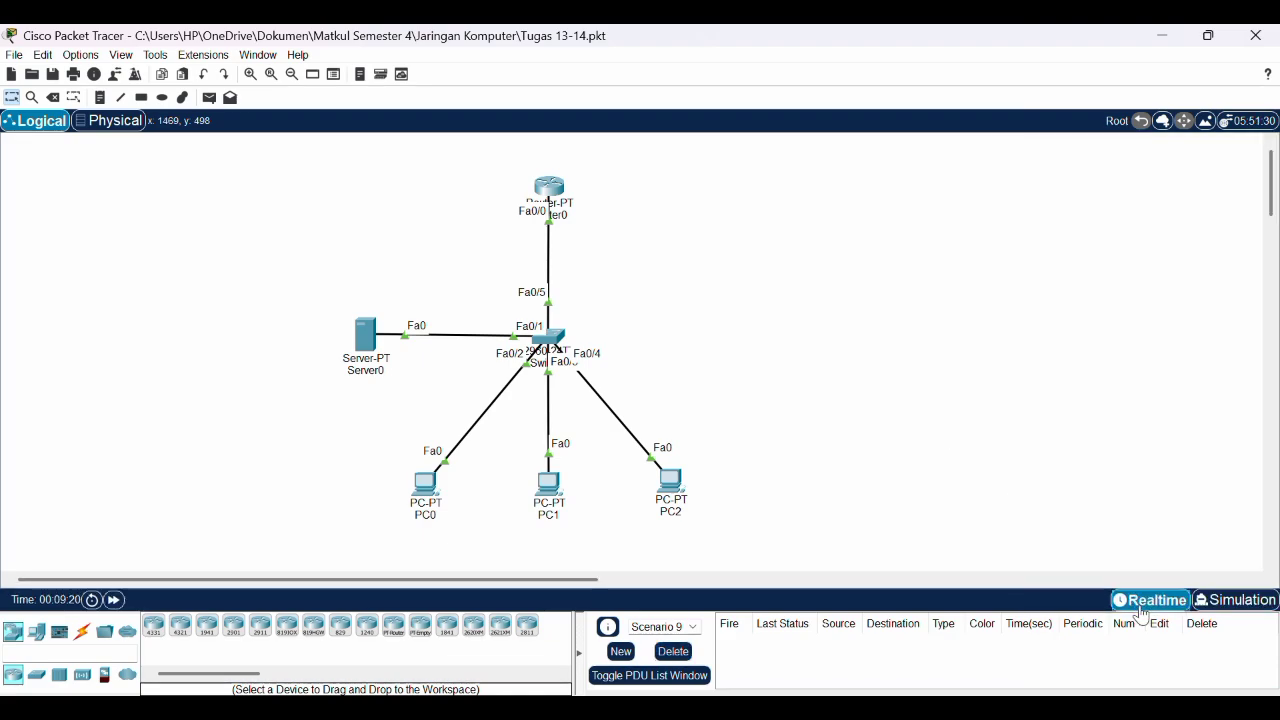
- Reopen the web browser on PC1 and load web.local
click(553, 487)
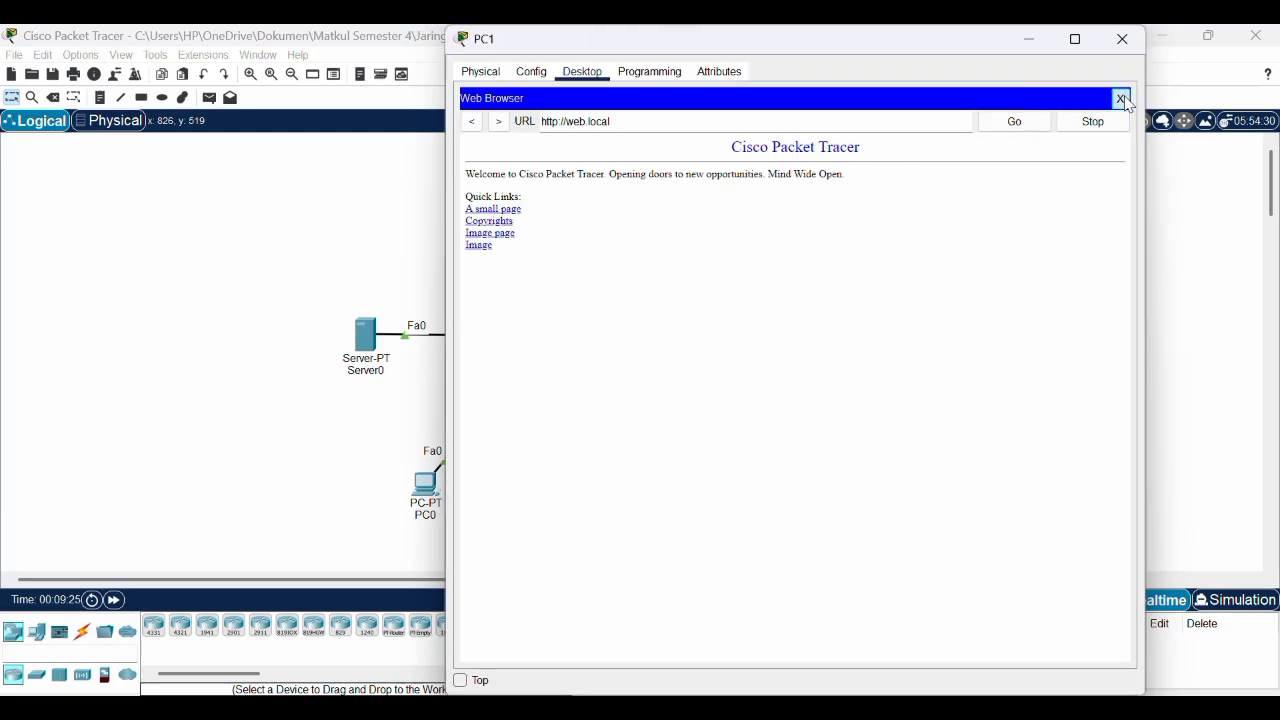
click(1121, 98)
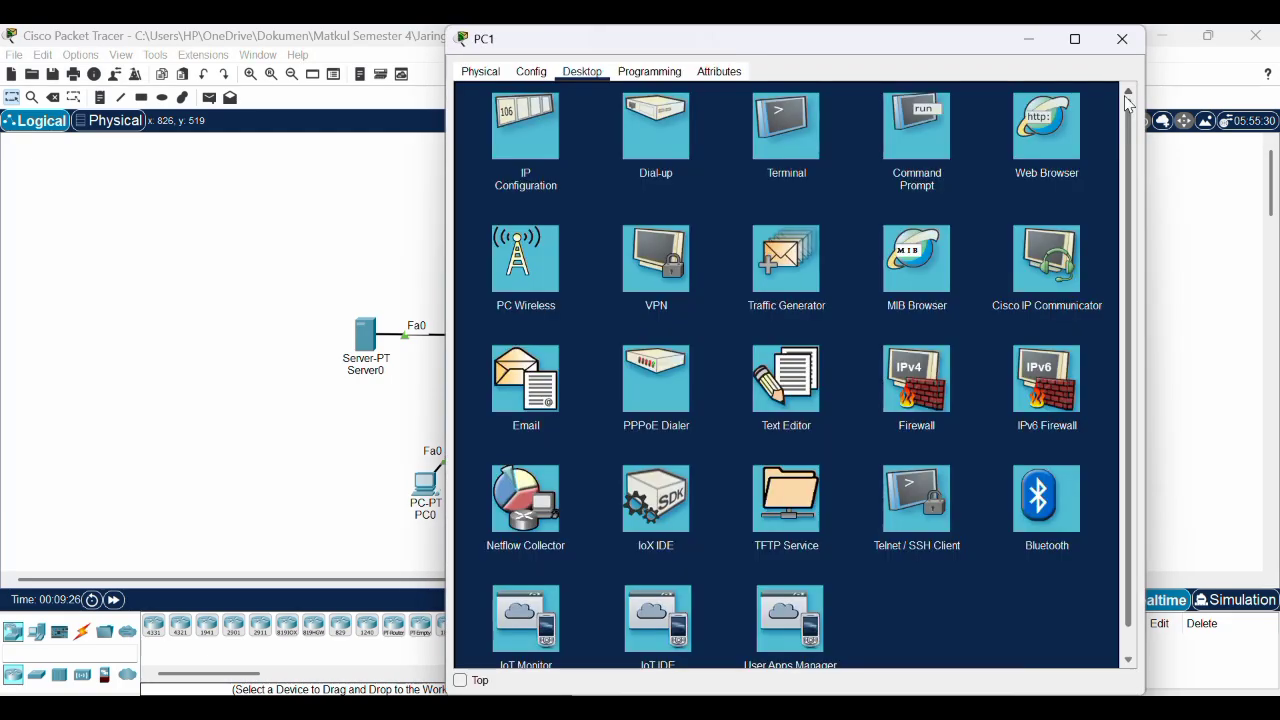
click(1047, 130)
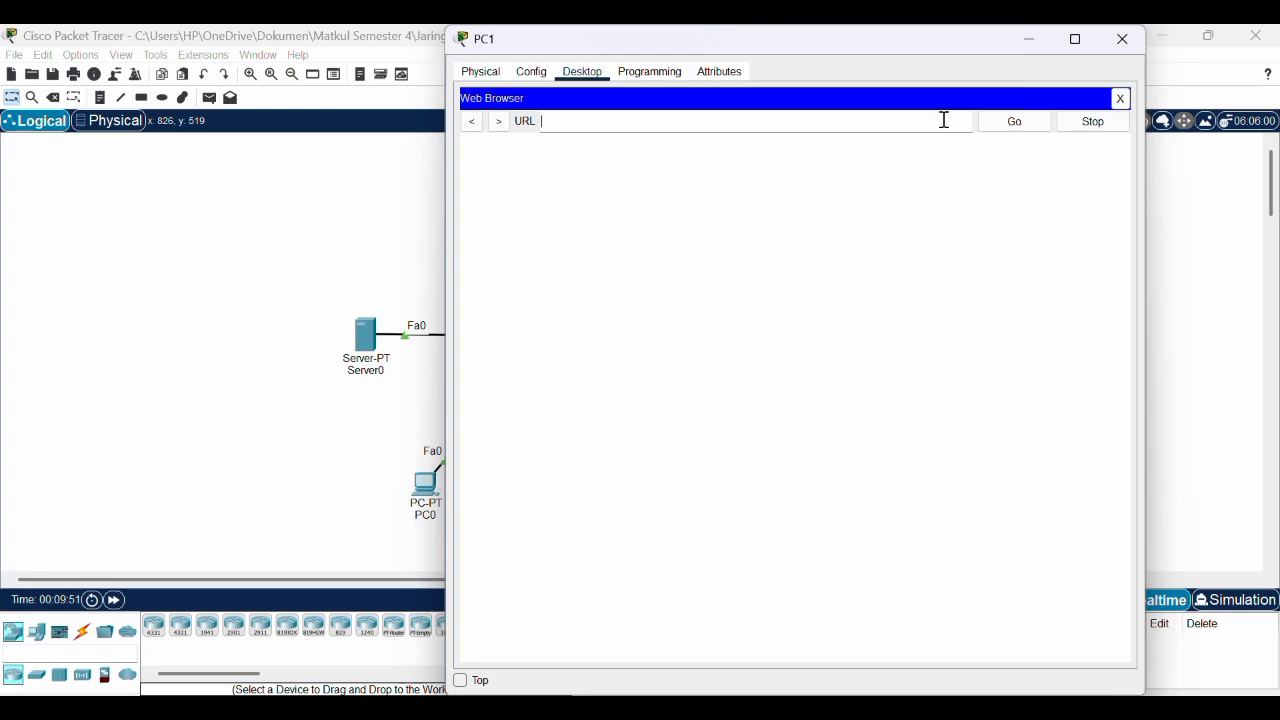
text(web.local)
click(997, 130)
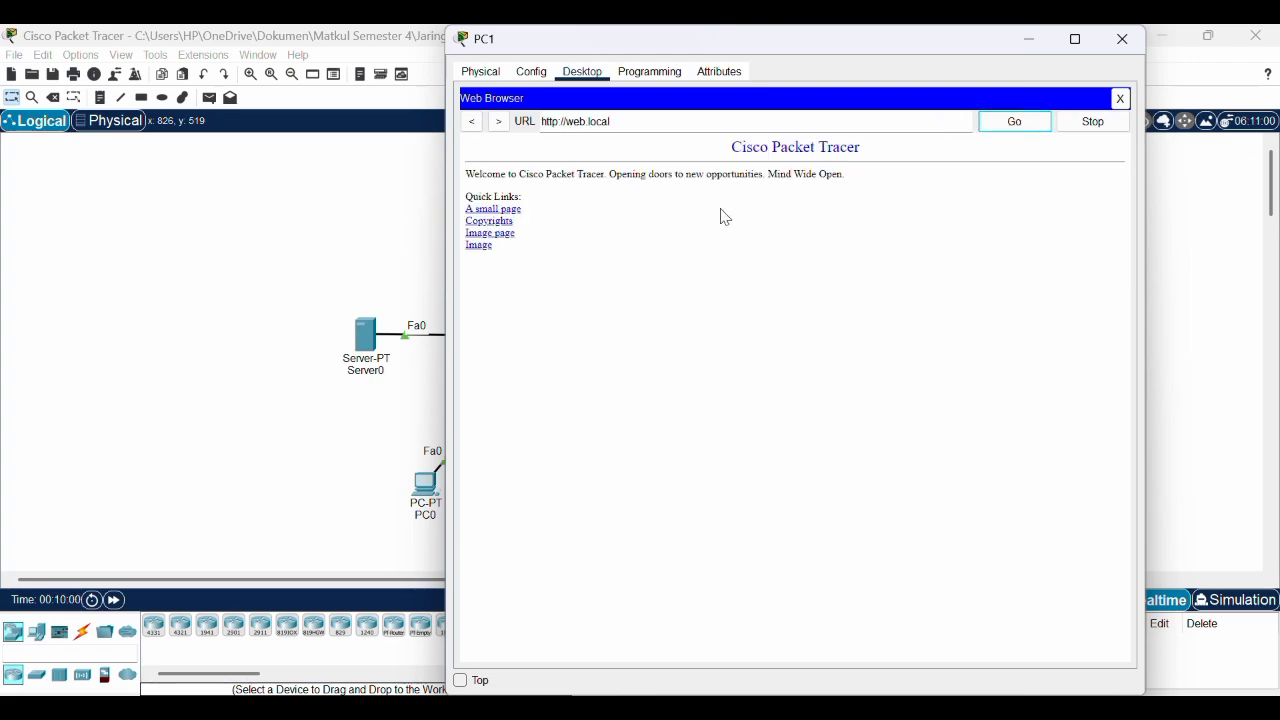
- Switch to simulation mode and request web.local again from PC1's browser, with the topology in view to inspect the packet at PC1
click(1025, 42)
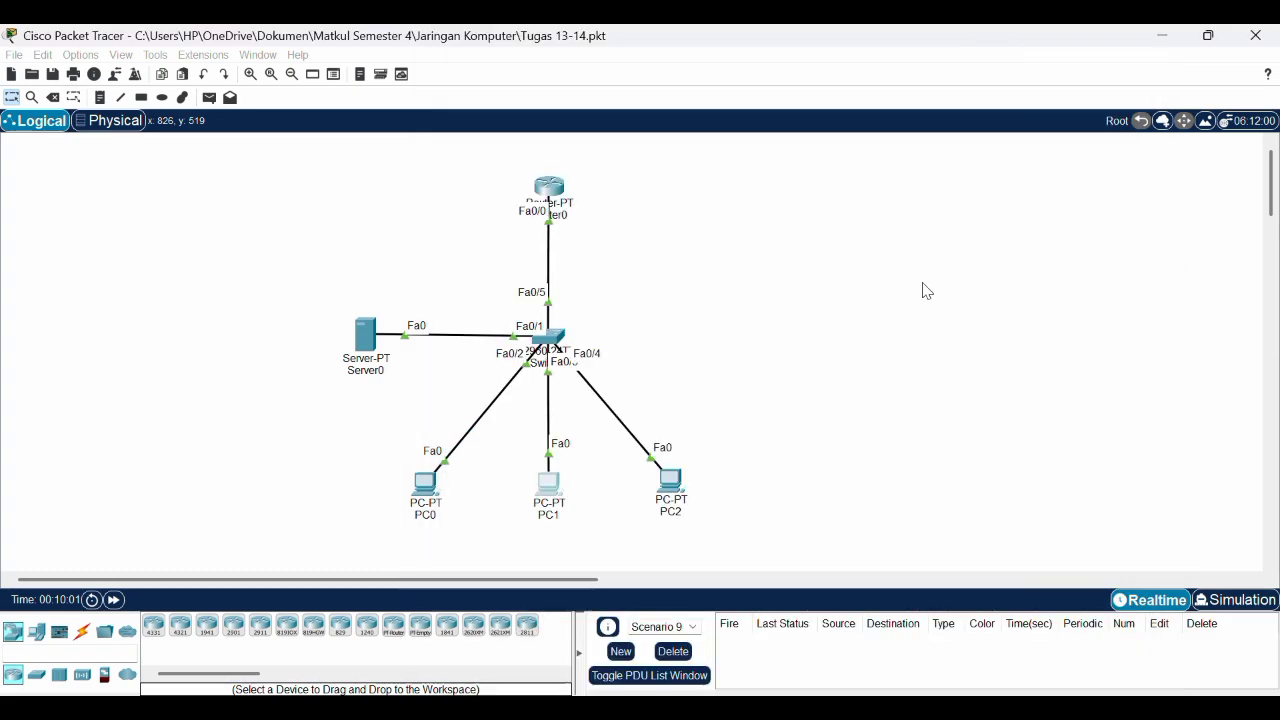
click(1234, 600)
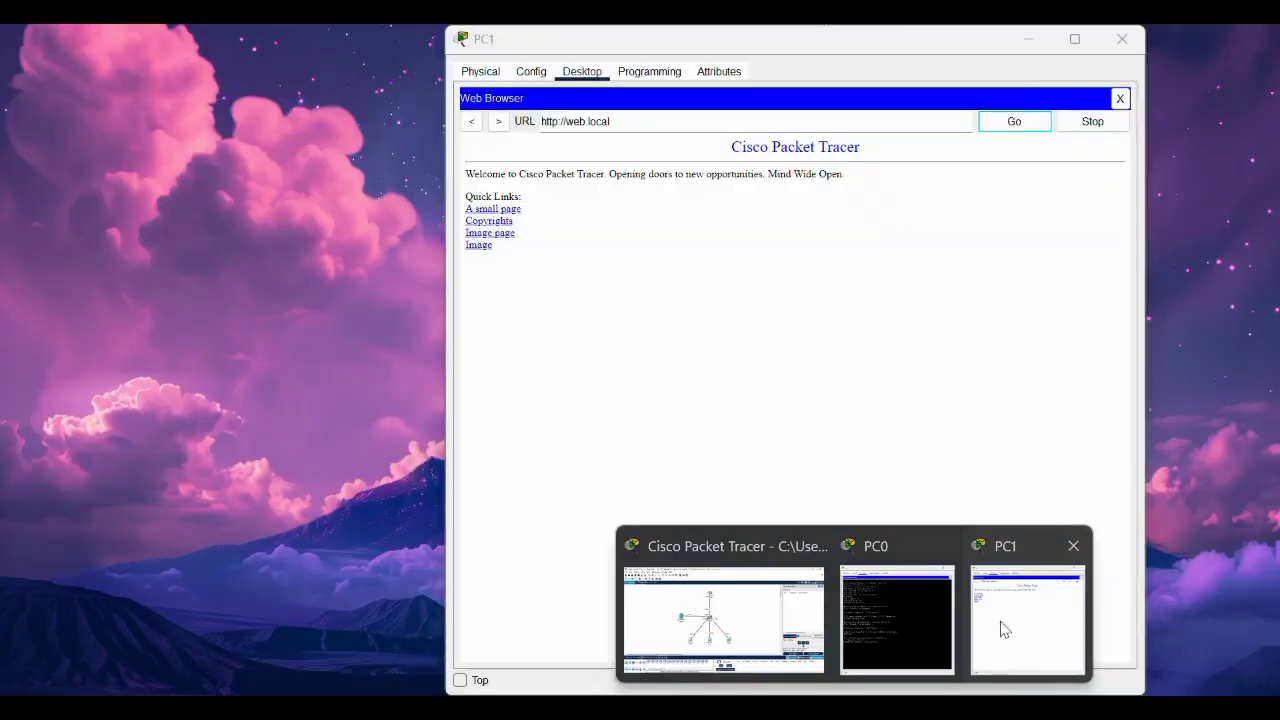
click(997, 630)
click(1013, 123)
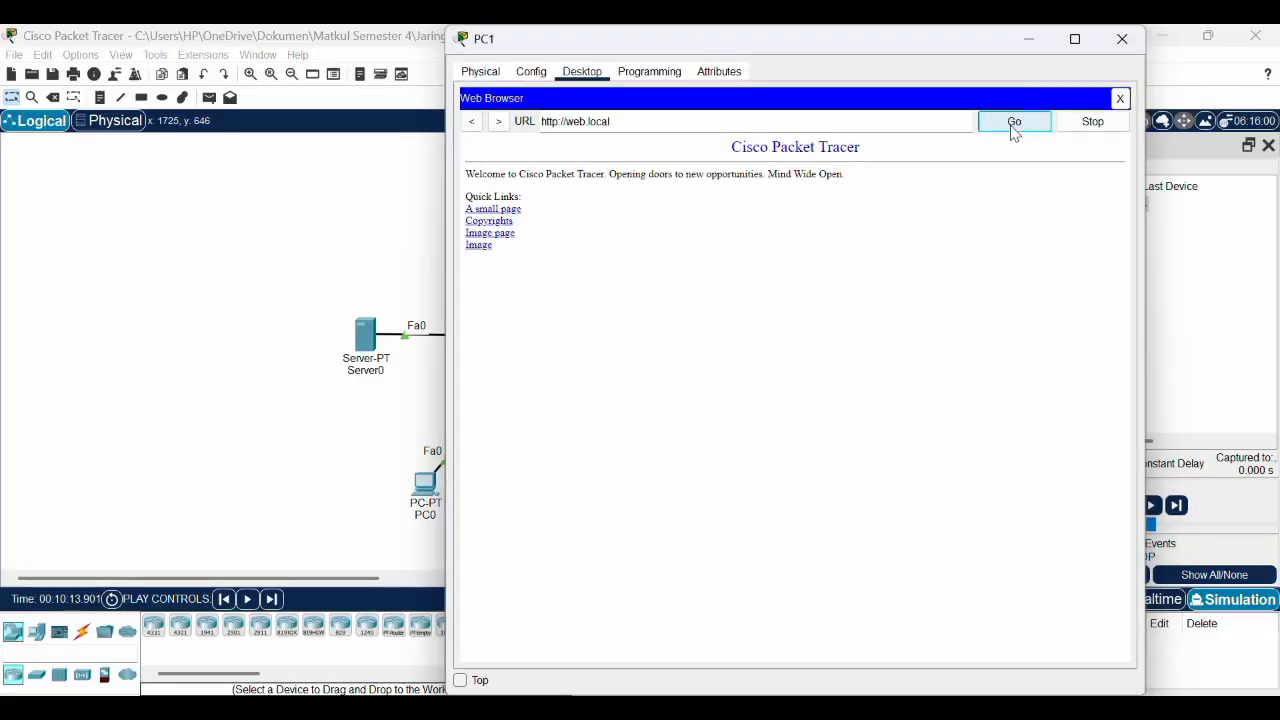
click(1027, 40)
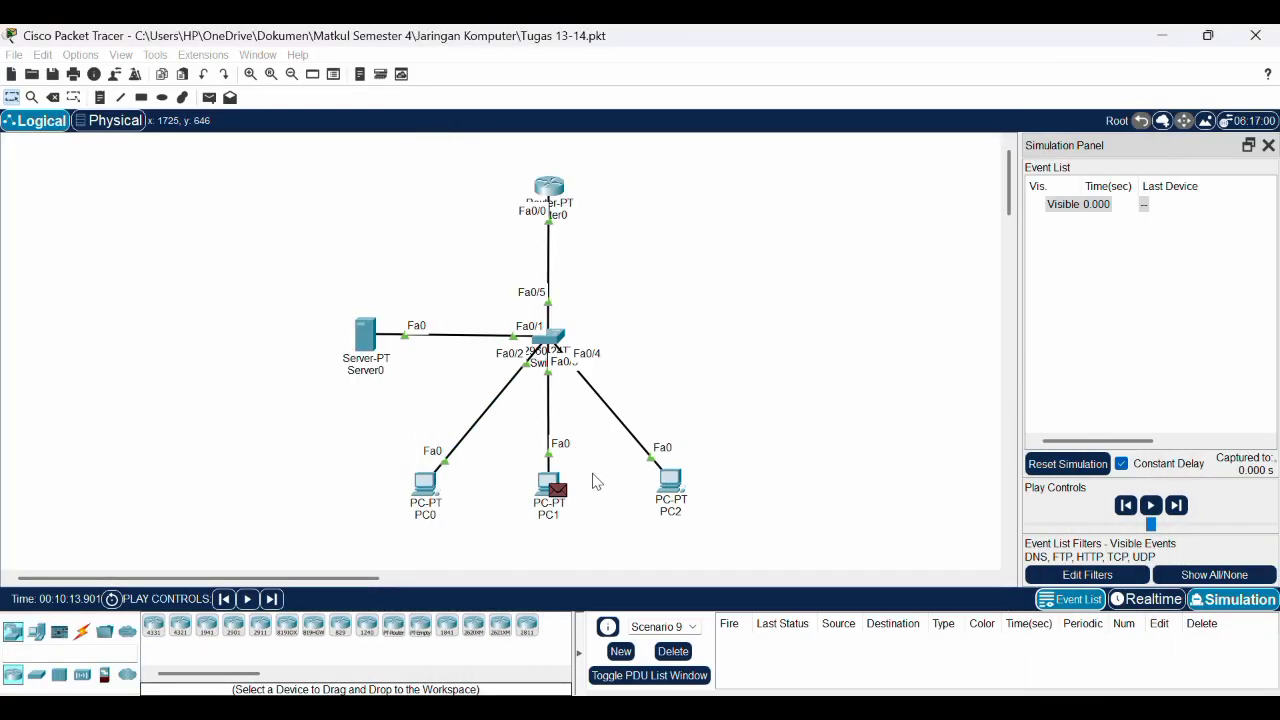
click(563, 502)
mouse_move(566, 509)
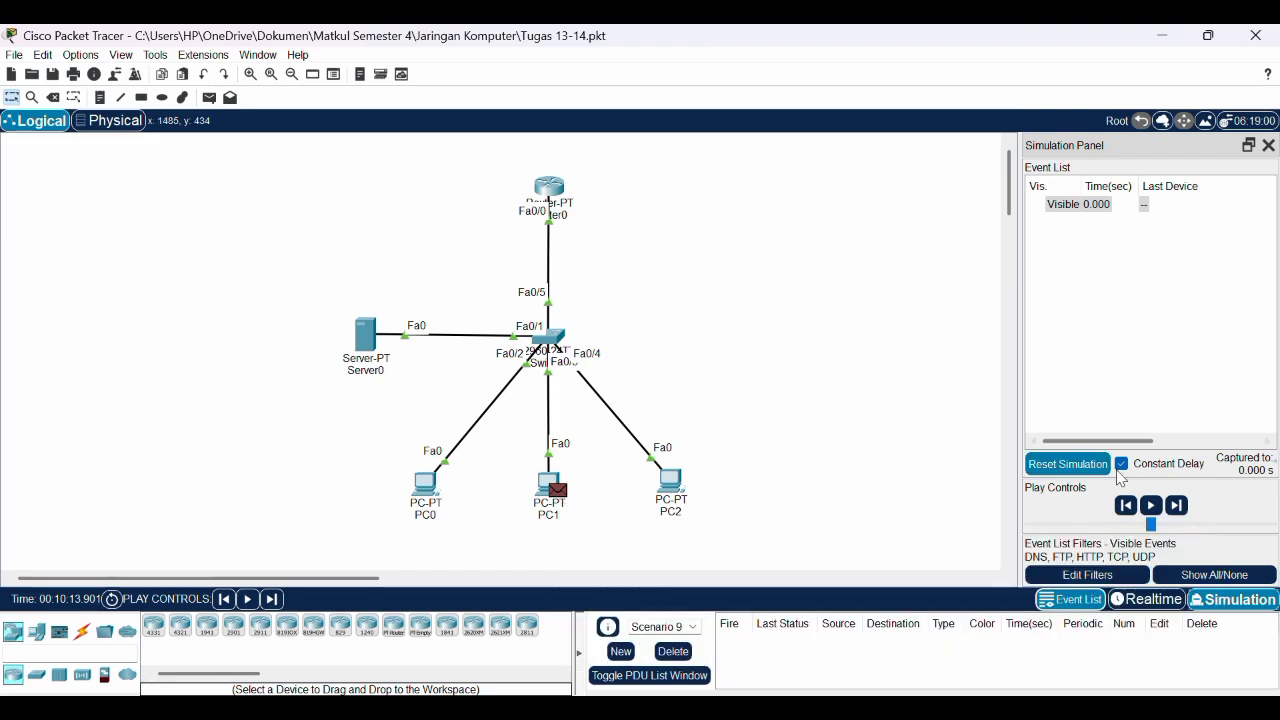
- Play the simulation of PC1's web.local request, delete the scenario, and switch back to realtime mode
click(1153, 506)
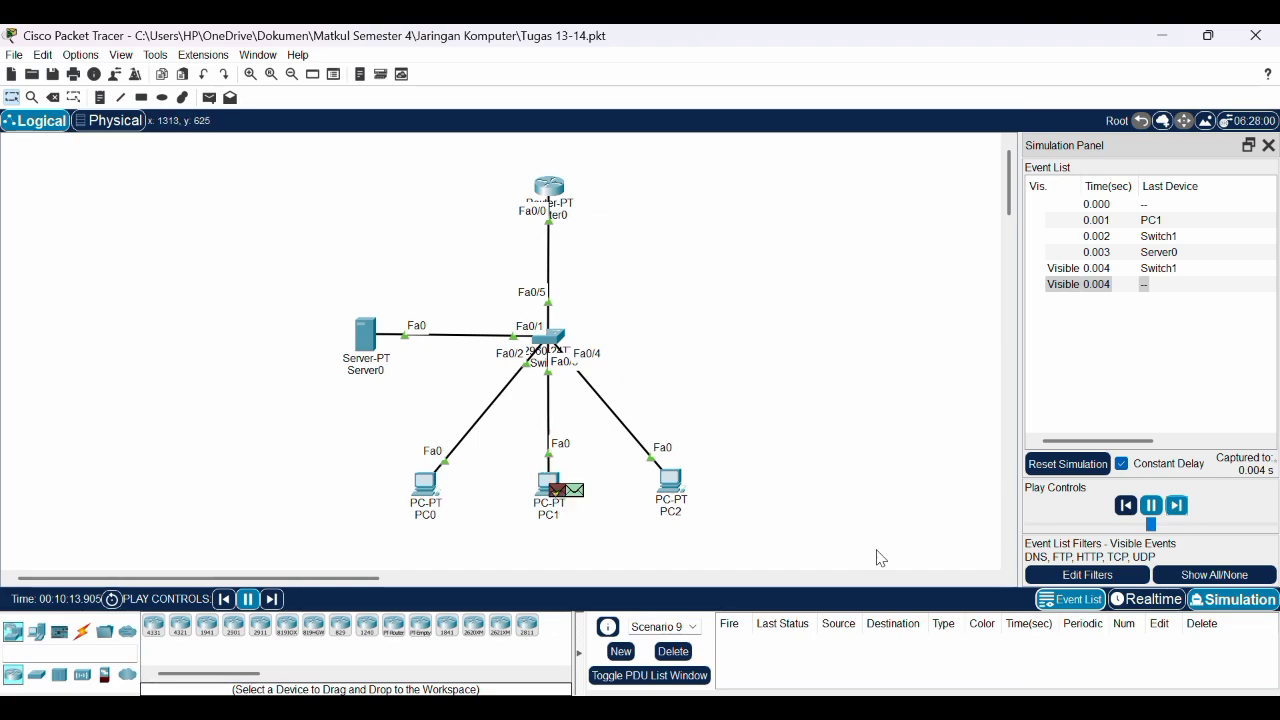
click(656, 653)
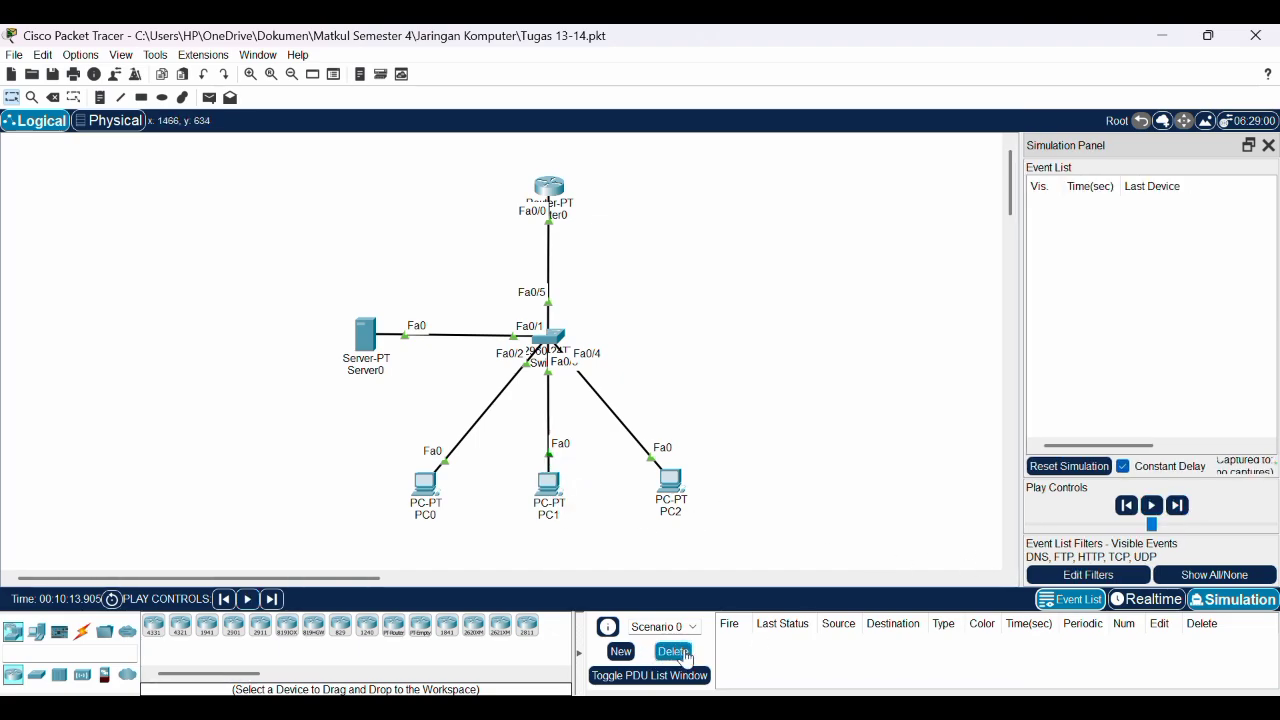
click(1168, 602)
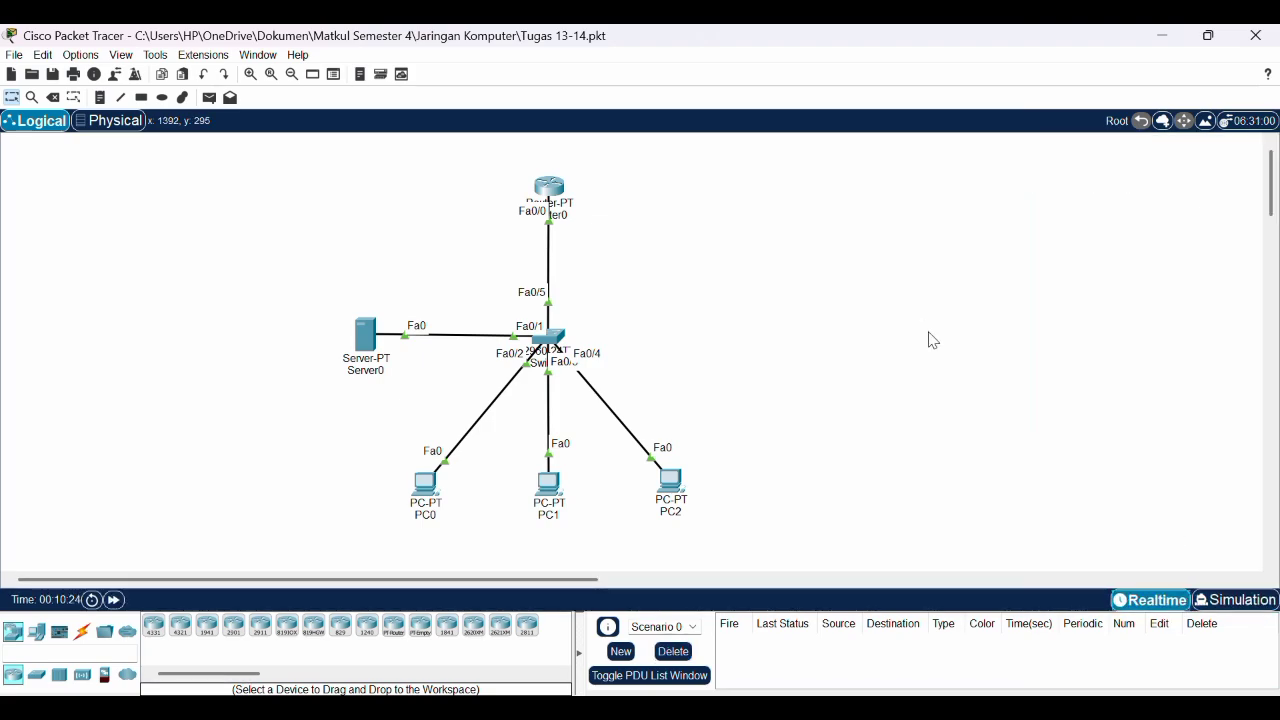